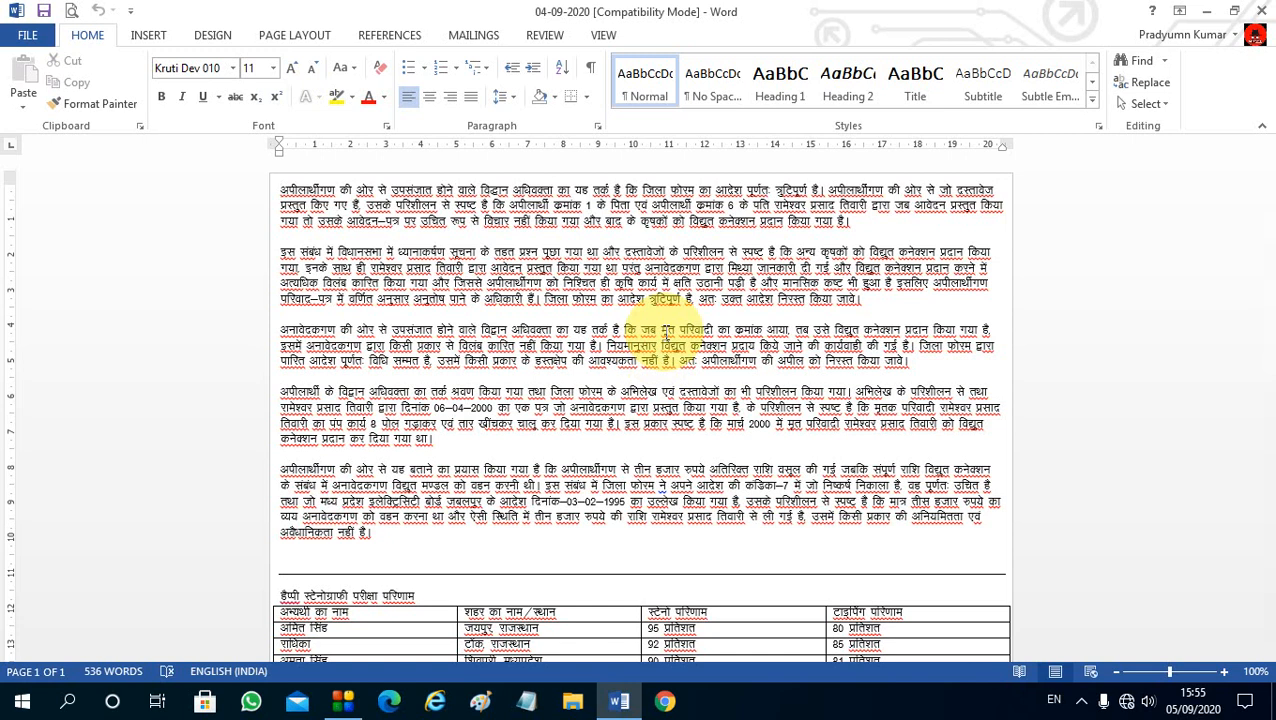
Step: Review the custom margin settings and the gutter position choices in Page Setup, and leave them without applying anything
click(296, 36)
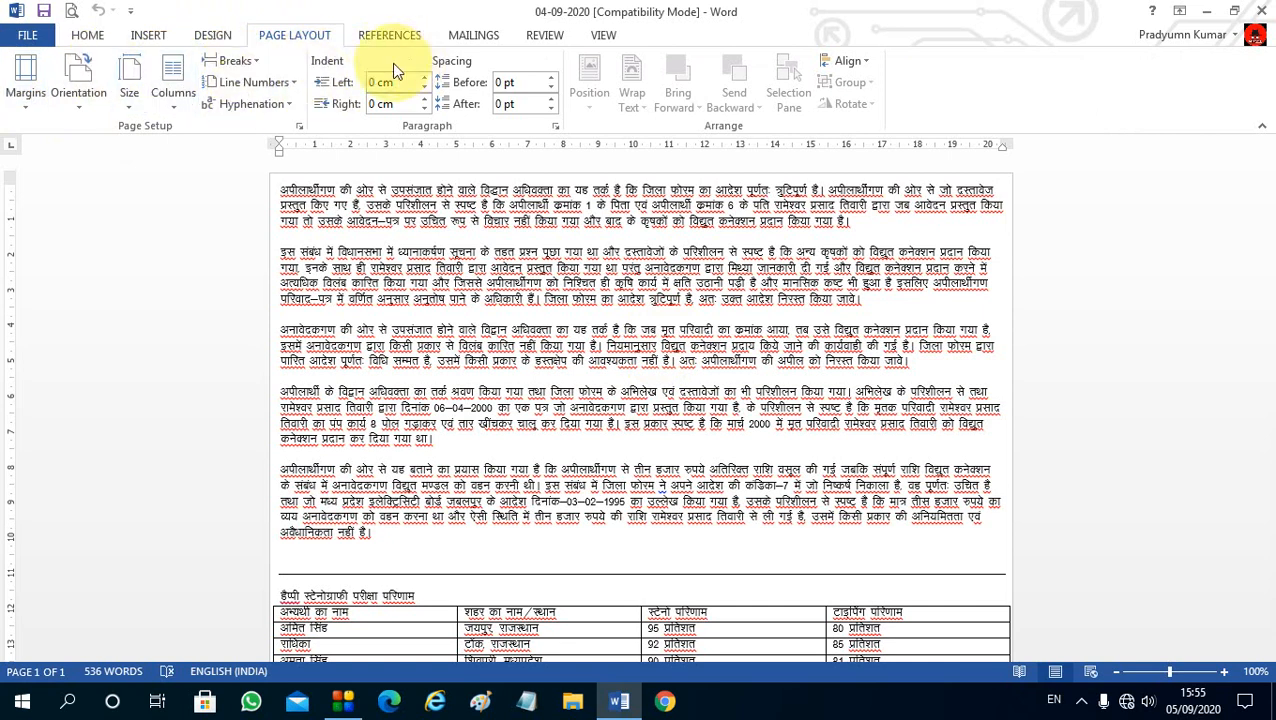
click(207, 33)
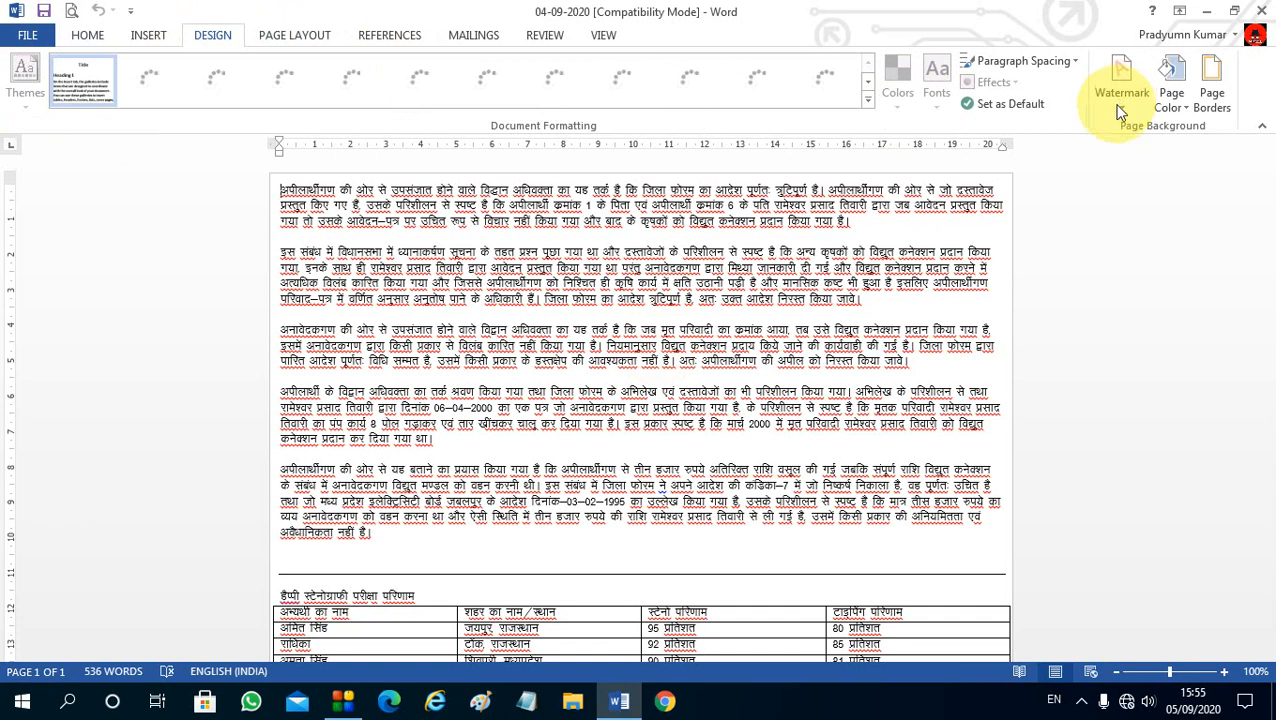
click(300, 35)
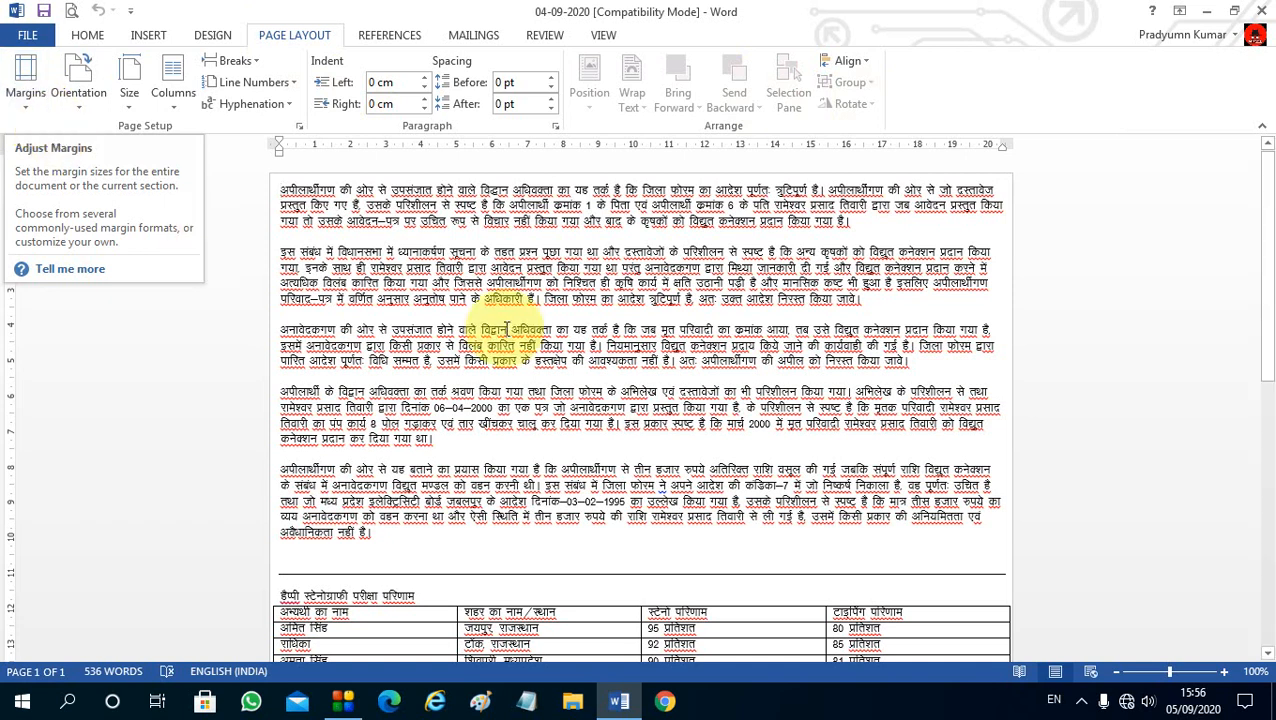
ctrl+scroll(296, 204, up, 3)
ctrl+scroll(296, 204, up, 1)
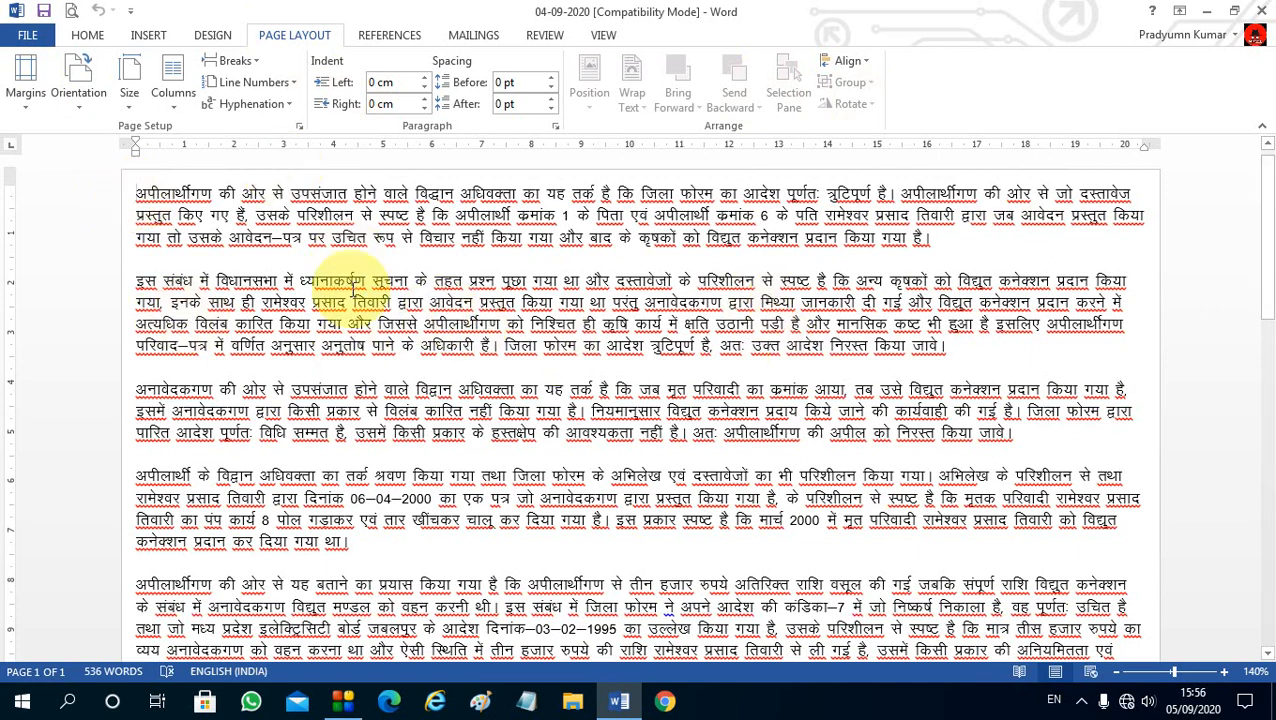
click(28, 118)
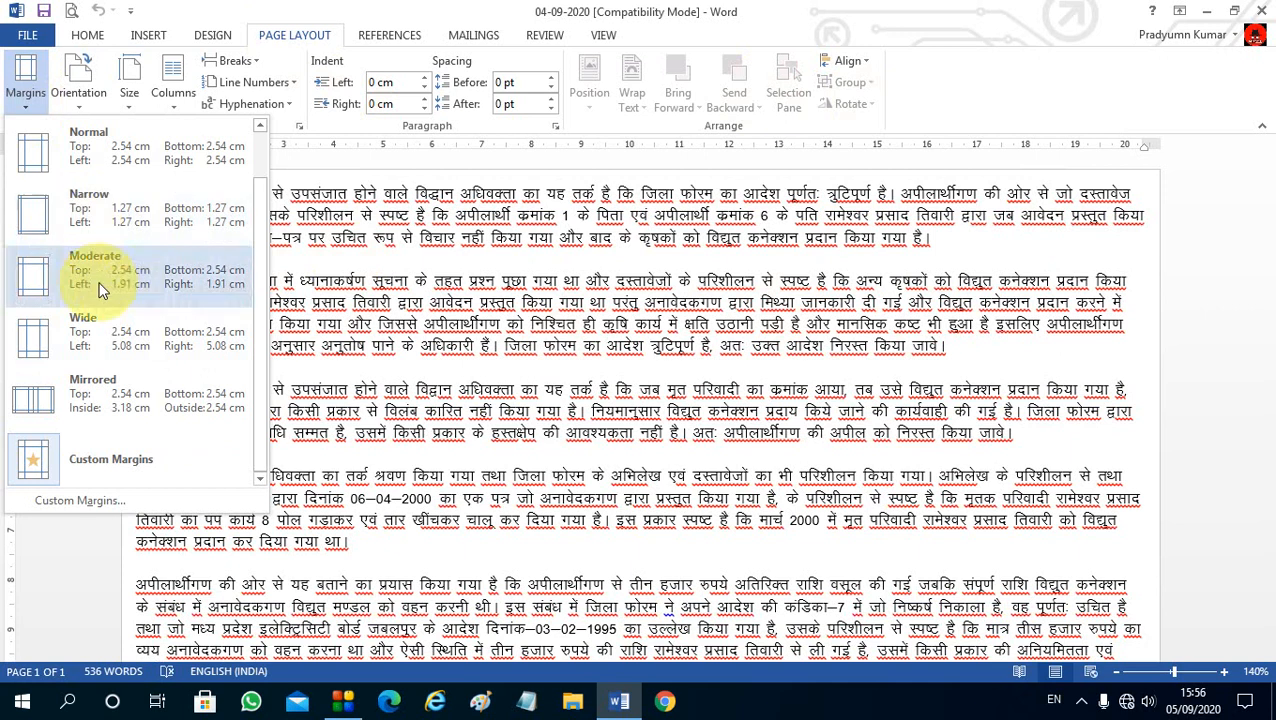
click(113, 505)
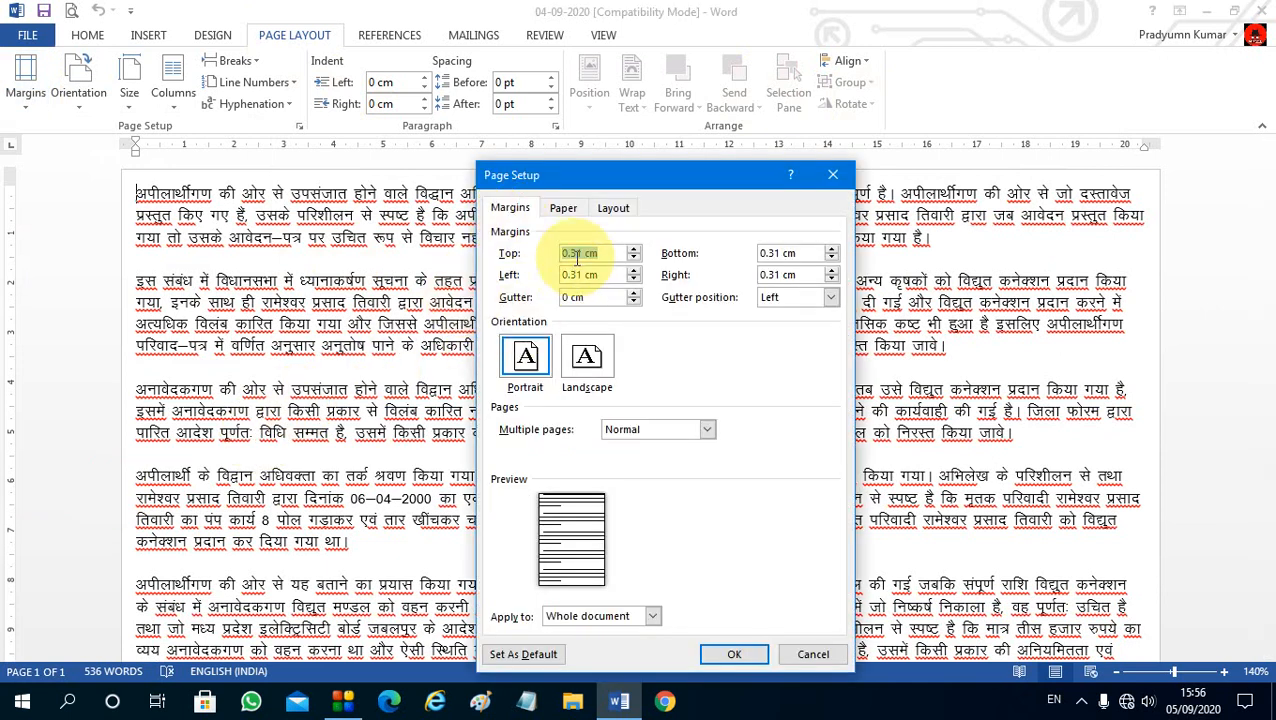
click(800, 300)
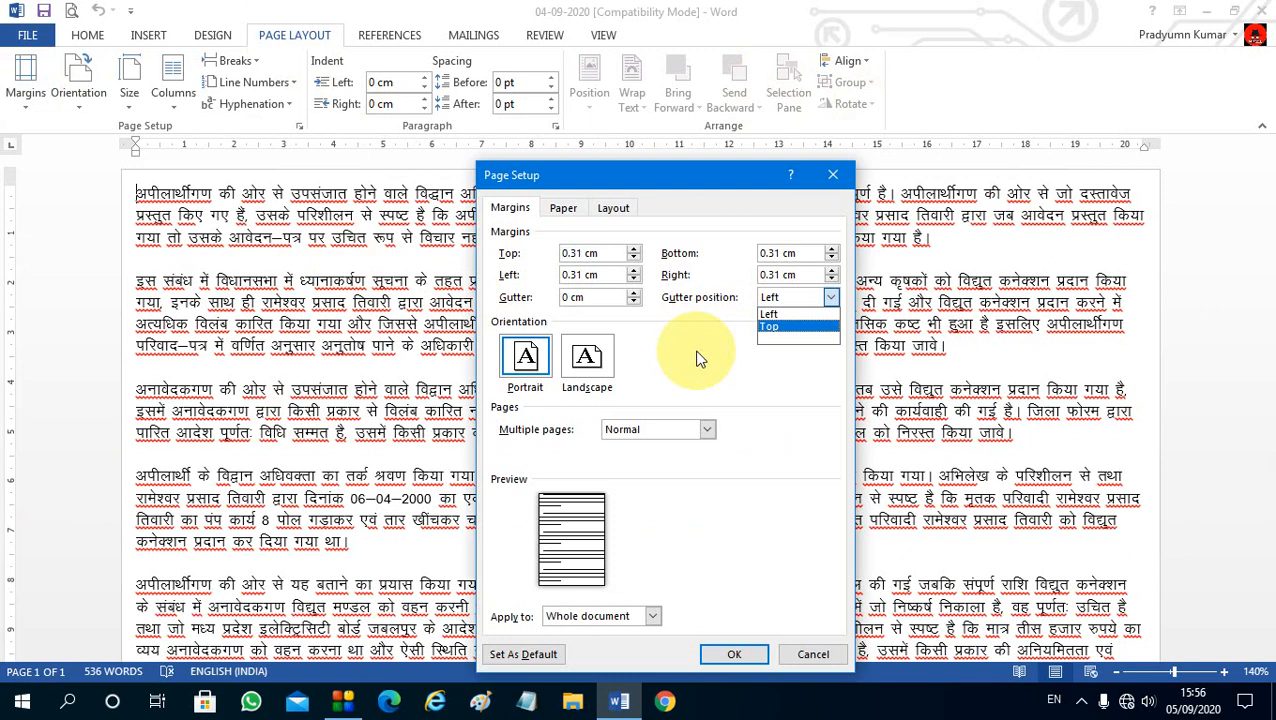
click(829, 177)
click(832, 175)
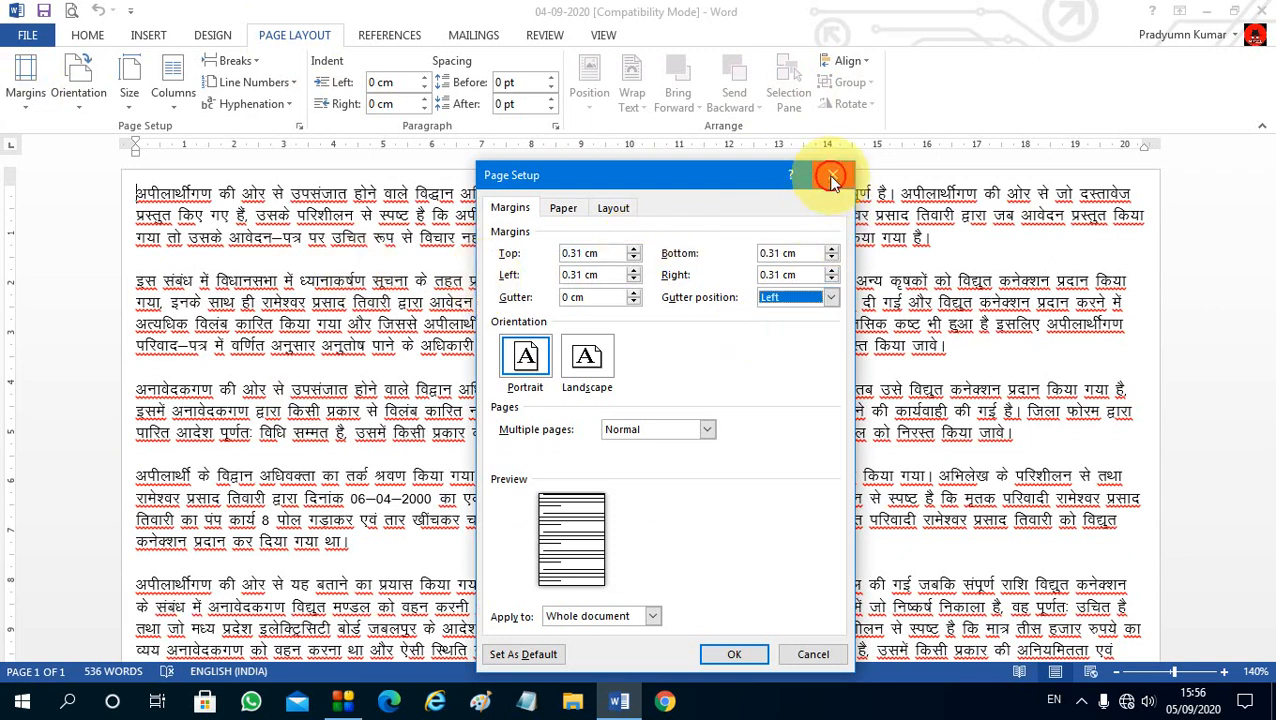
Step: Apply the Wide margin preset, with 2.54 cm top and bottom and 5.08 cm left and right margins
click(25, 80)
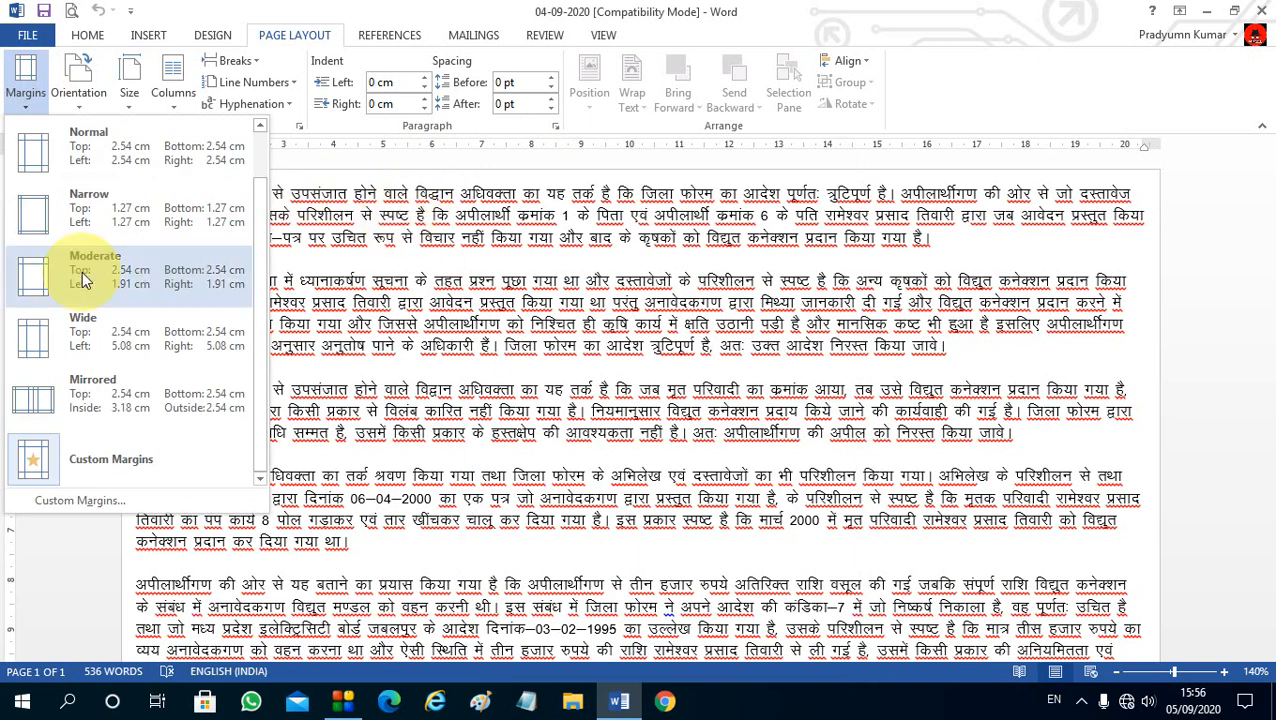
click(75, 350)
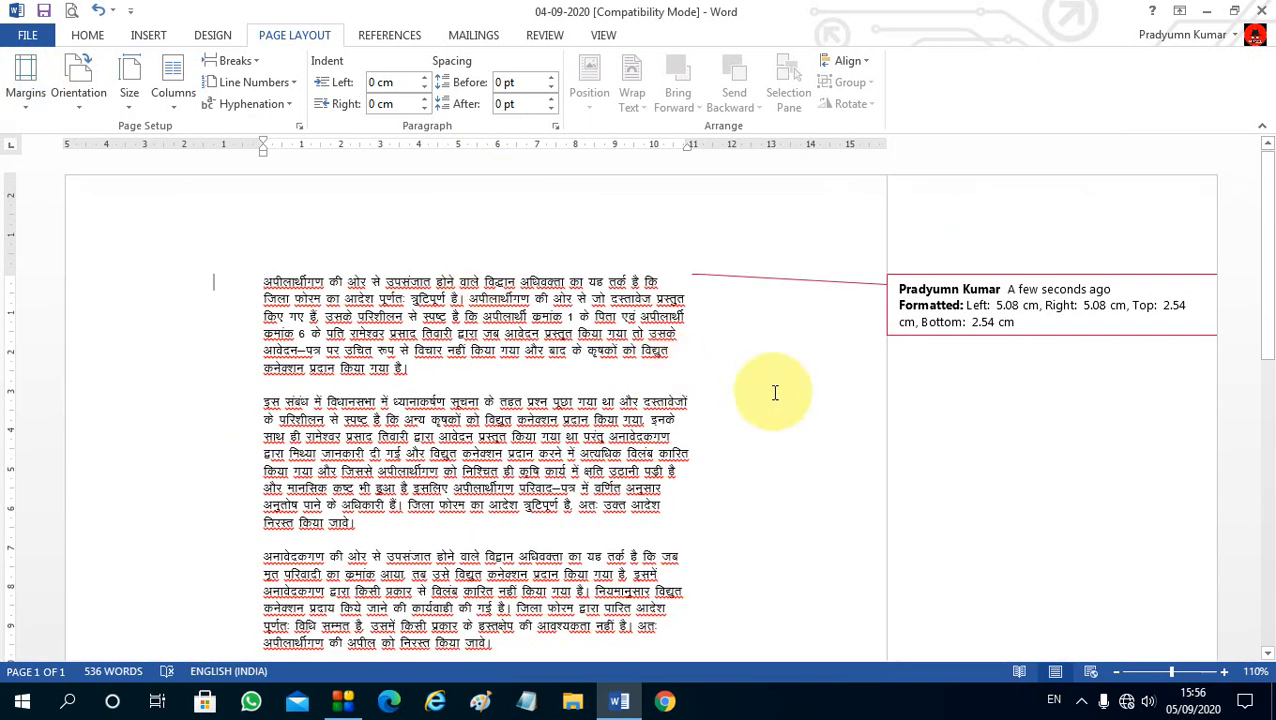
Step: Examine how the body text sits within the page margins, highlighting a few lines to compare the spacing around them
click(189, 467)
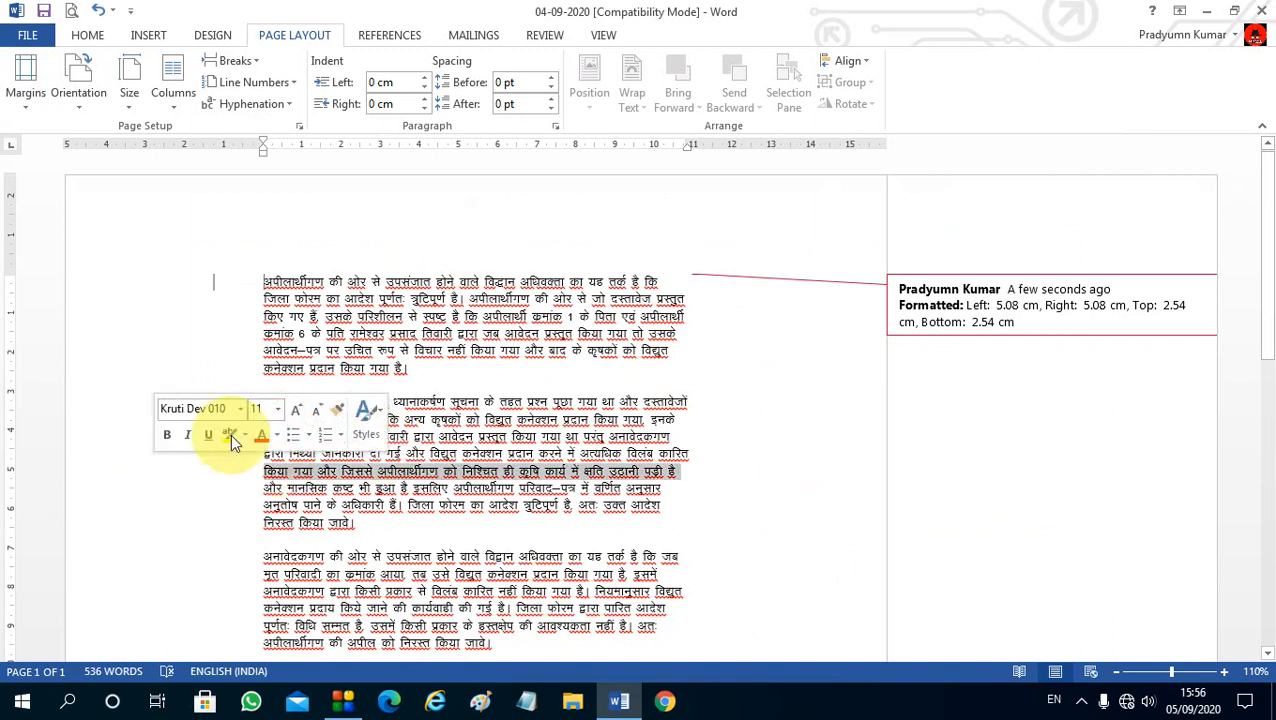
scroll(300, 430, down, 10)
ctrl+scroll(413, 418, down, 3)
scroll(413, 418, up, 10)
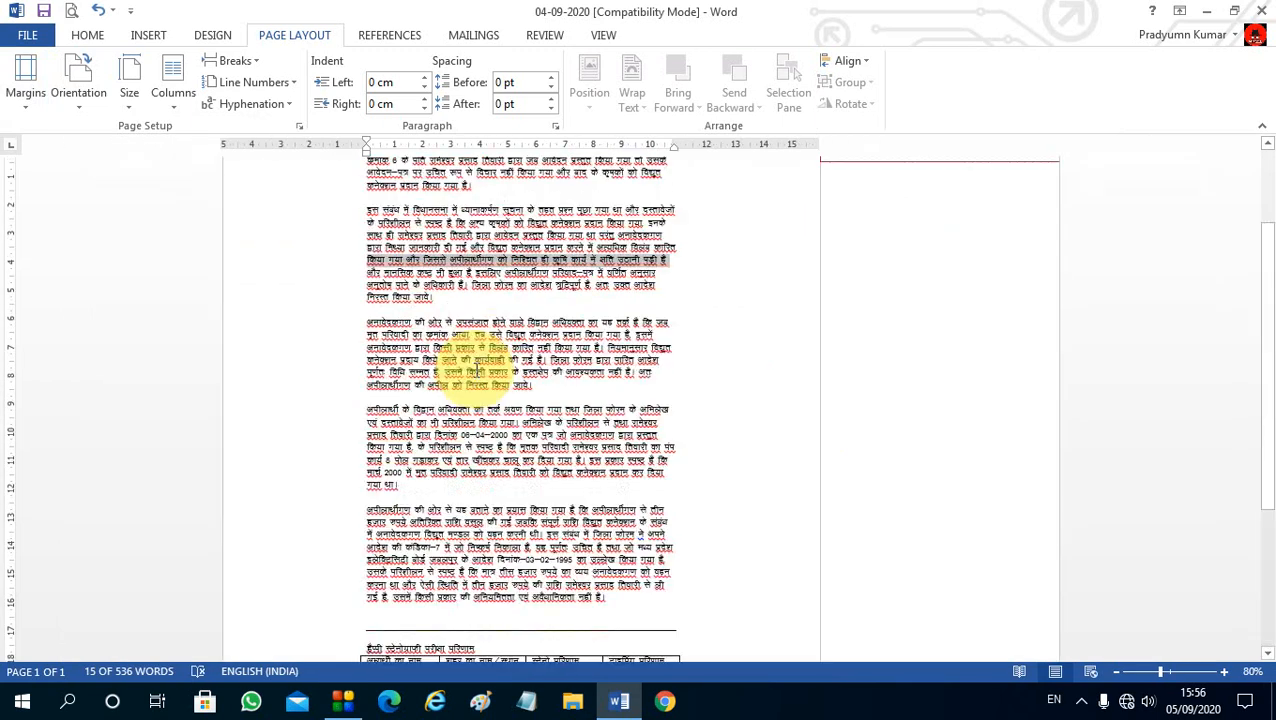
ctrl+scroll(464, 285, up, 2)
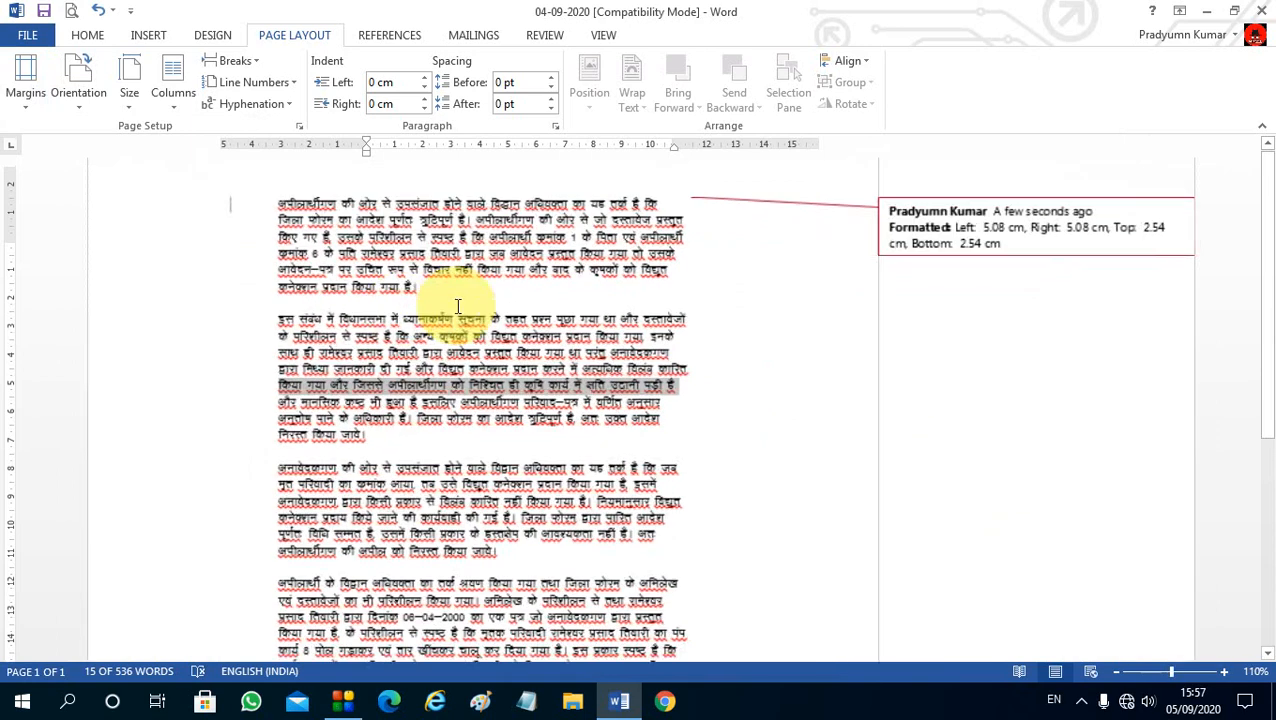
ctrl+scroll(224, 358, down, 2)
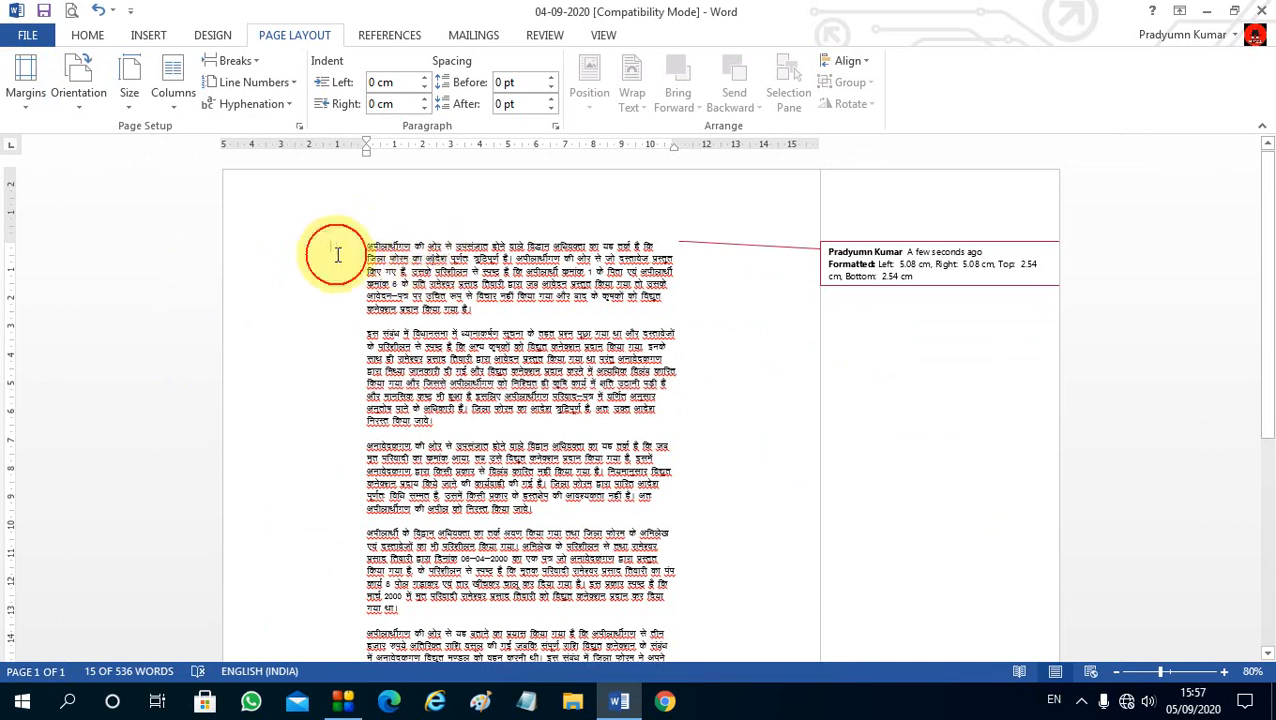
drag(336, 251, 330, 258)
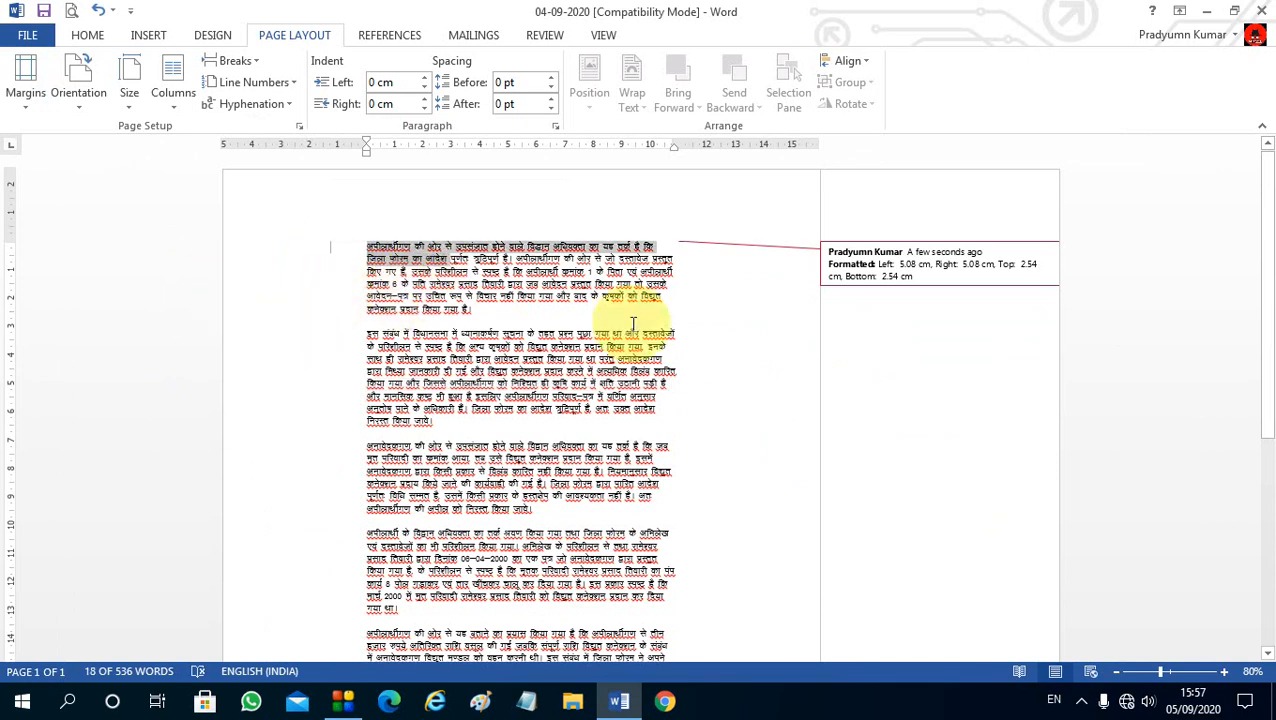
click(765, 336)
scroll(650, 352, up, 2)
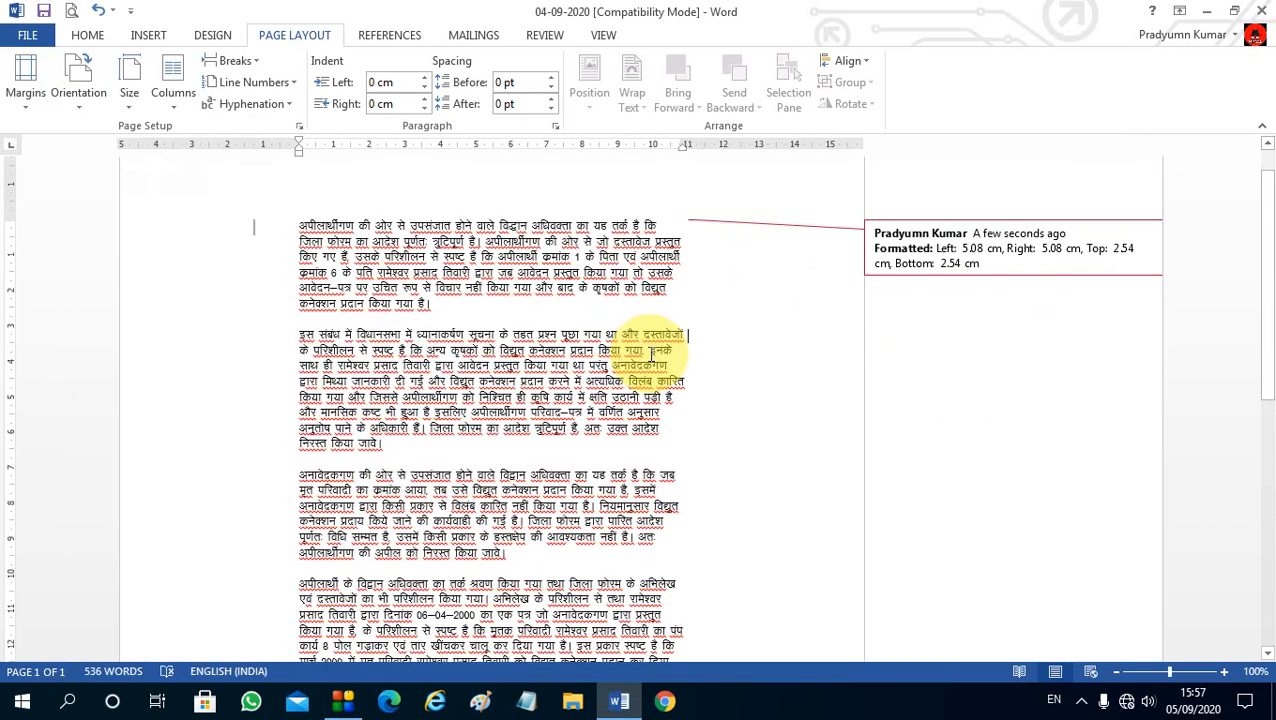
Step: Switch the page orientation to landscape, view the whole pages, and return the orientation to portrait
click(78, 100)
click(484, 285)
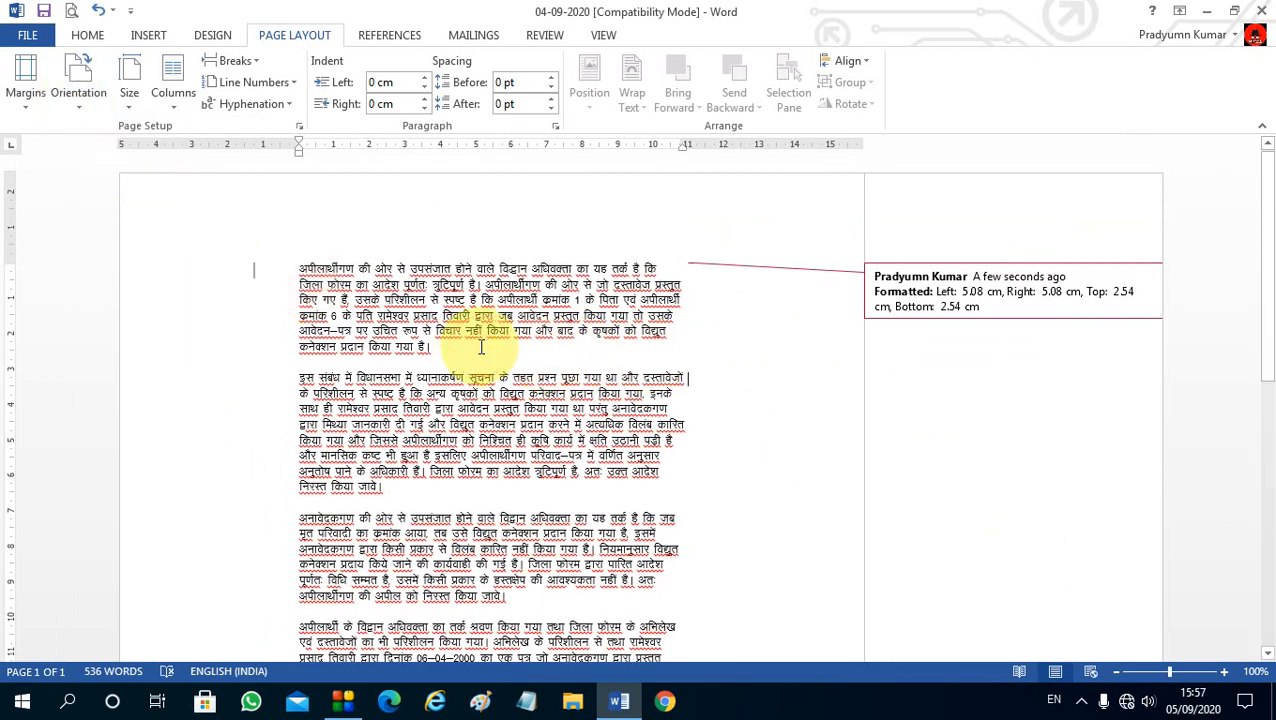
scroll(484, 290, down, 5)
scroll(478, 346, down, 2)
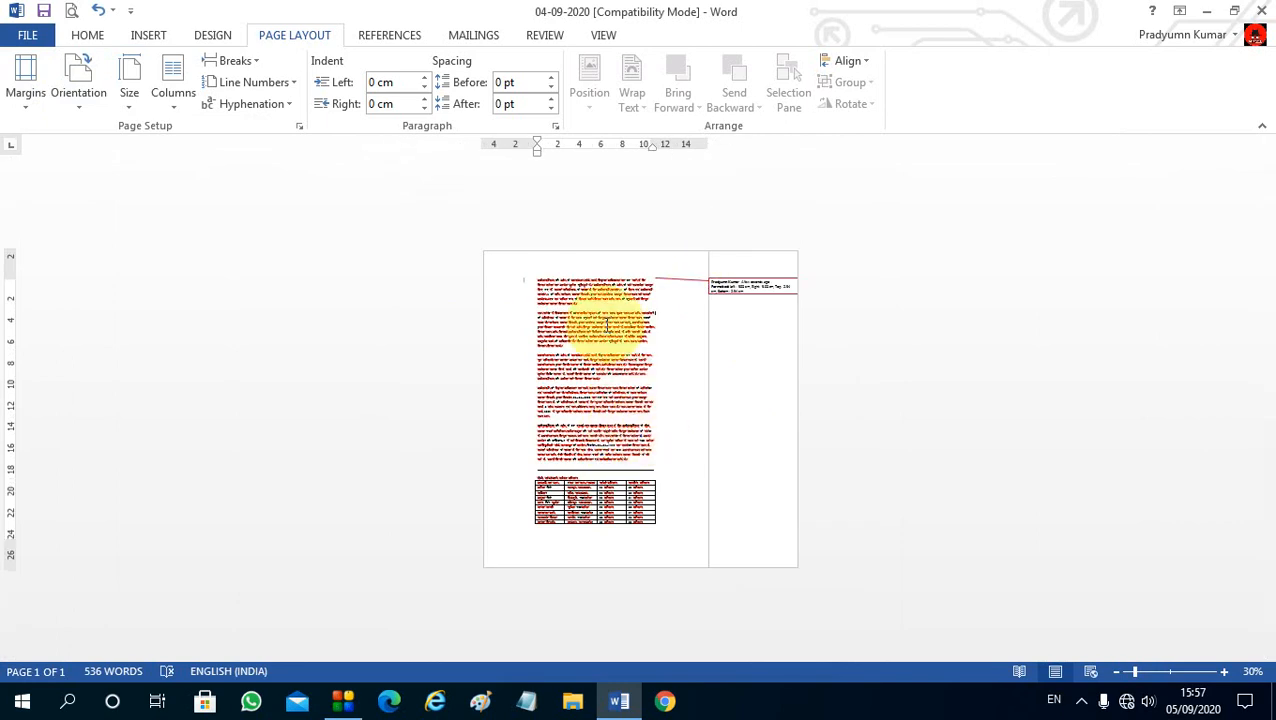
click(82, 98)
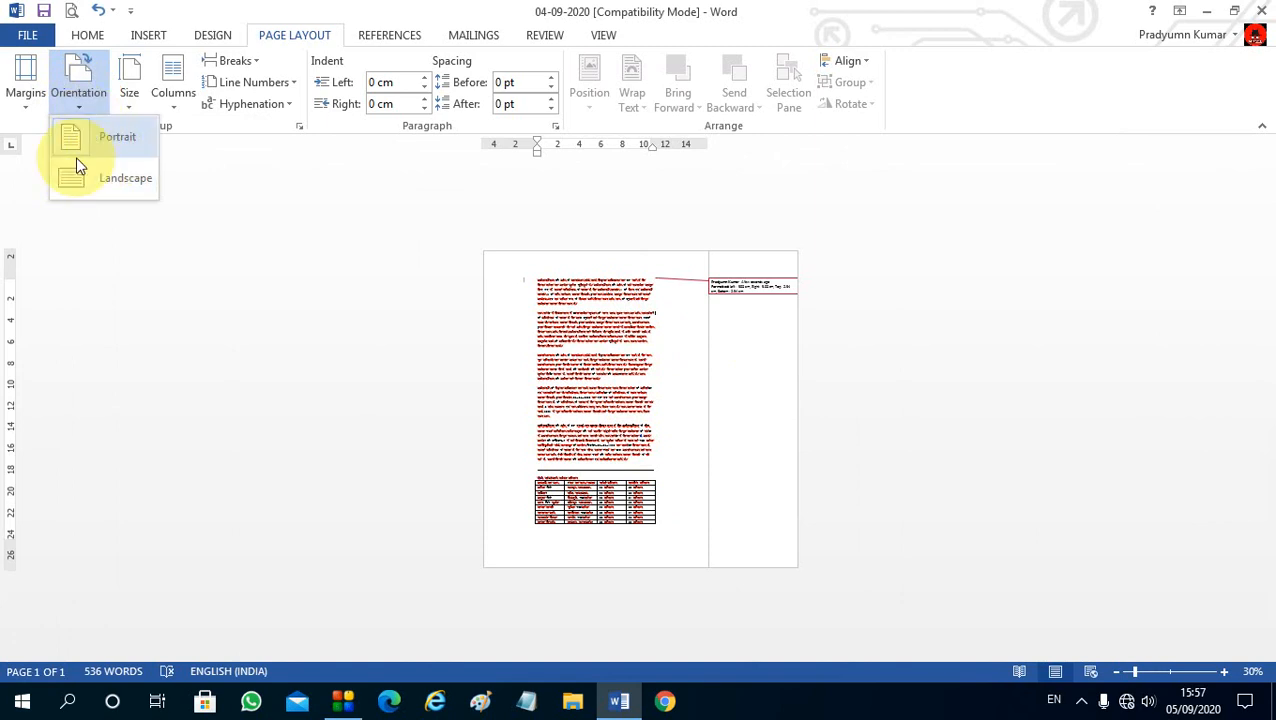
click(118, 192)
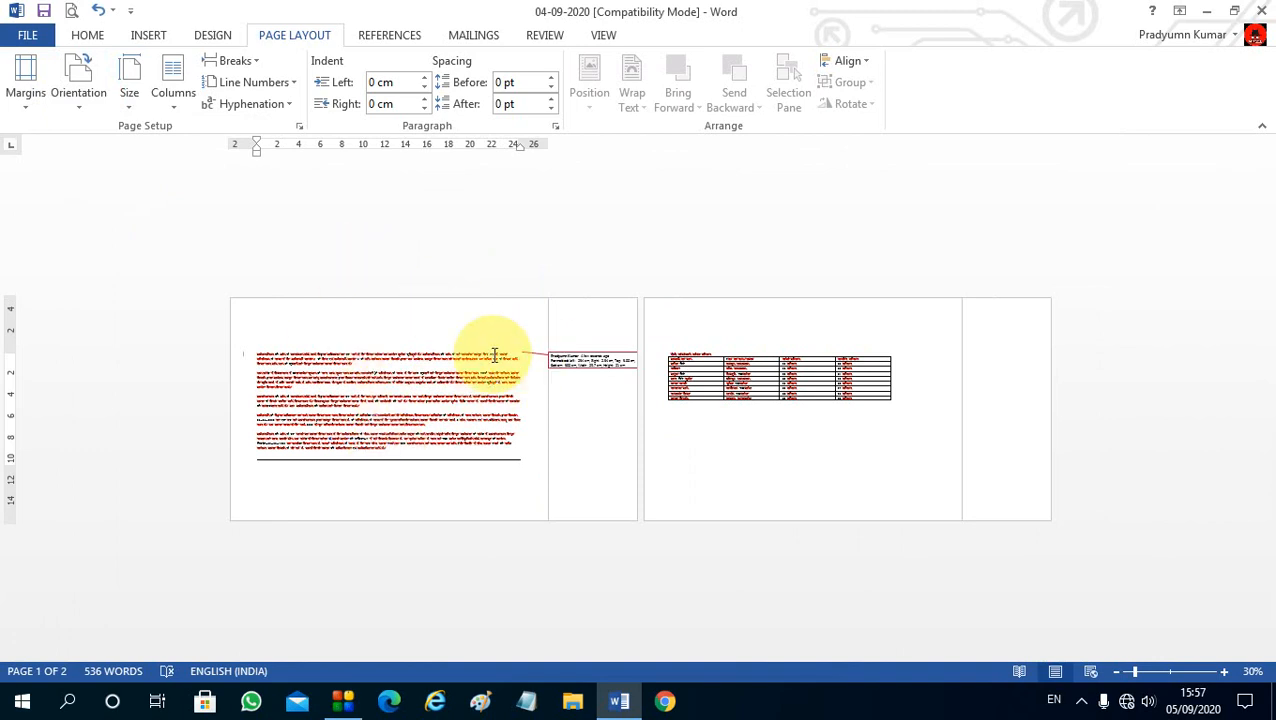
click(104, 99)
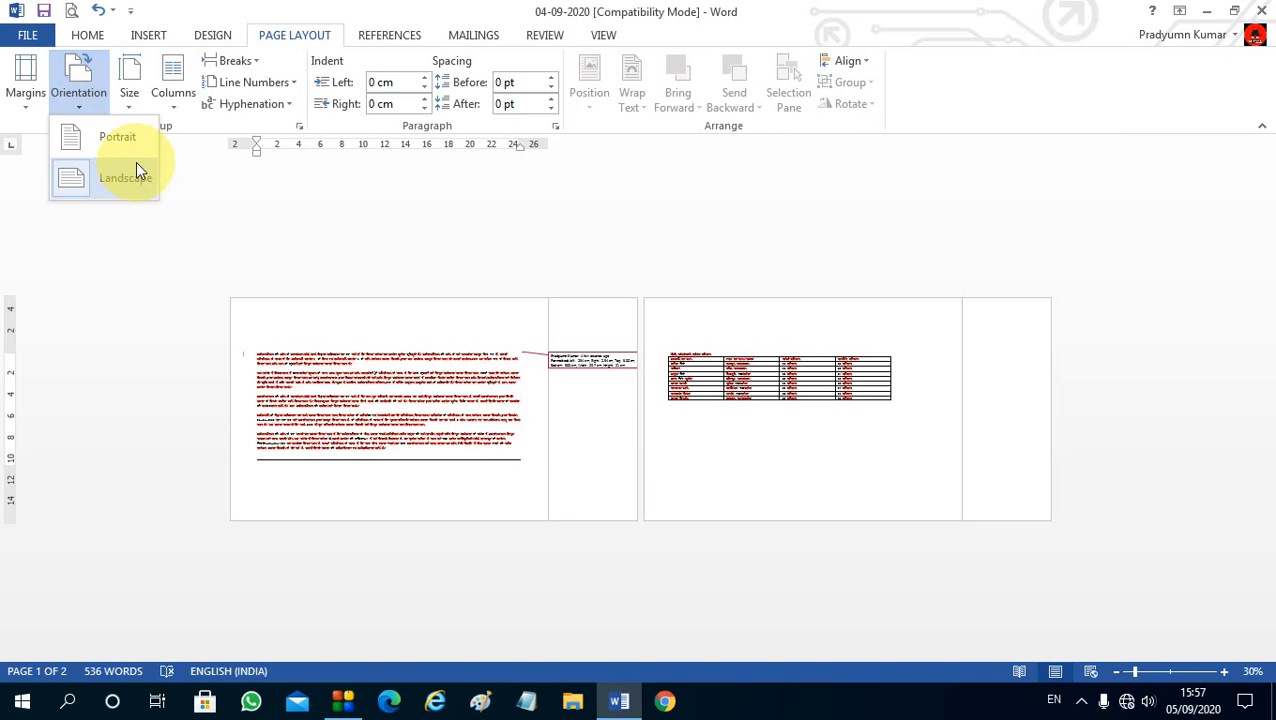
click(115, 143)
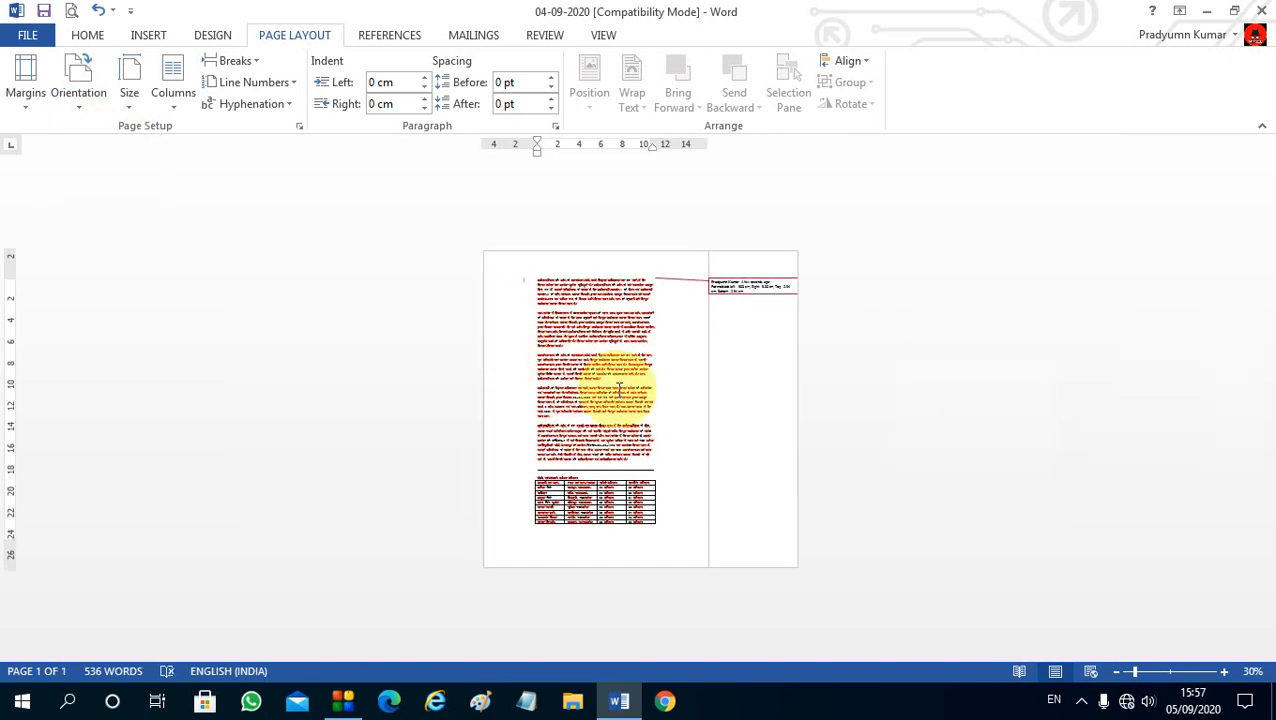
Step: Set the paper size to Letter (21.59 cm x 27.94 cm) and return it to A4 (21 cm x 29.7 cm)
scroll(619, 390, up, 1)
scroll(619, 390, up, 1)
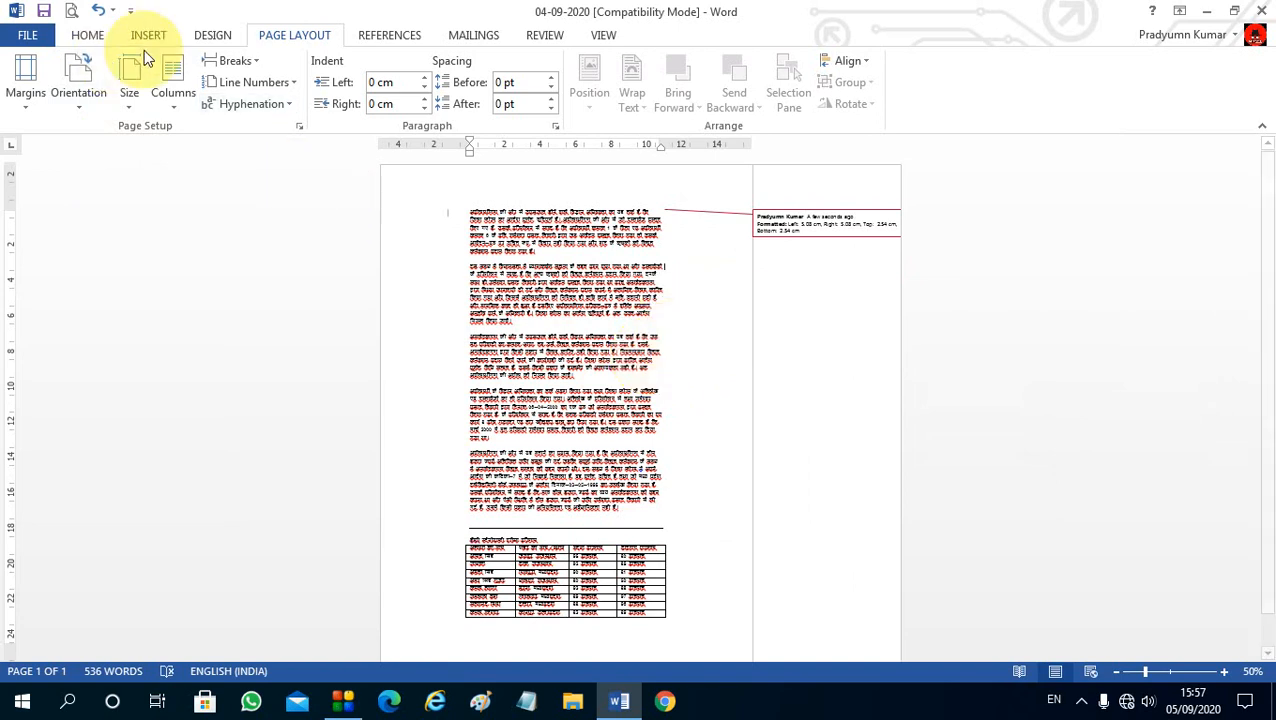
click(130, 100)
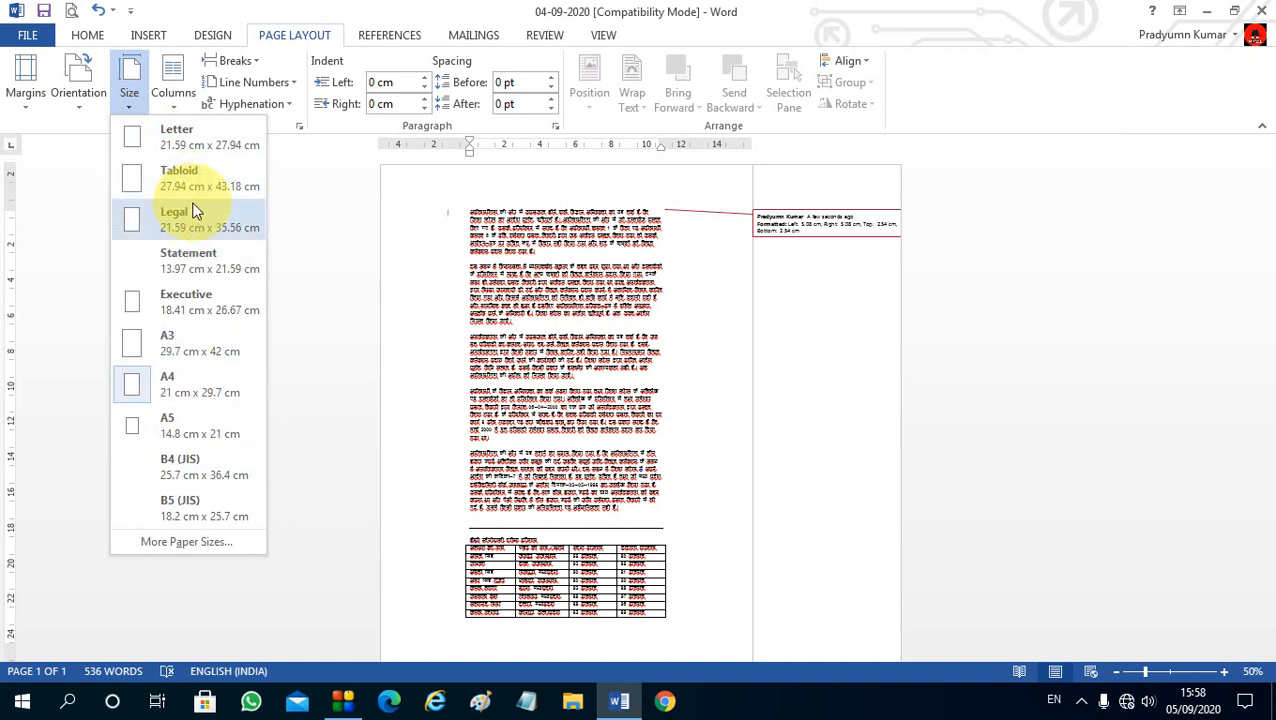
click(186, 147)
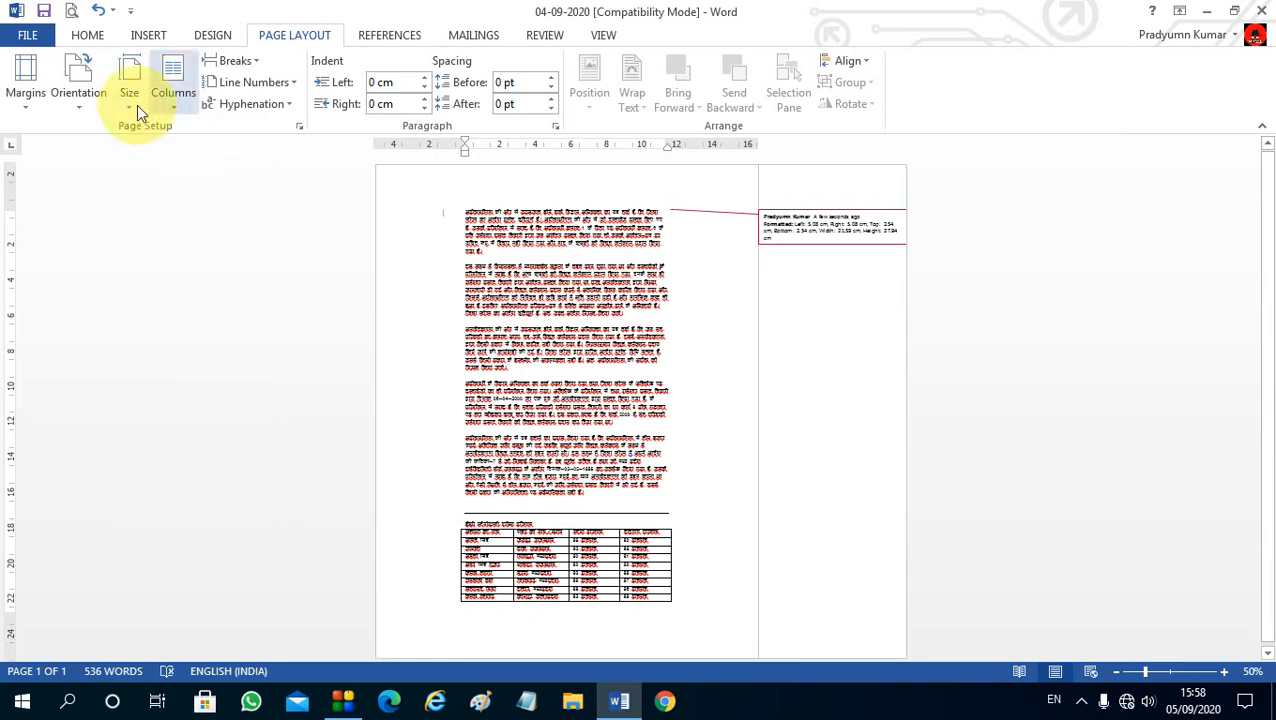
click(129, 92)
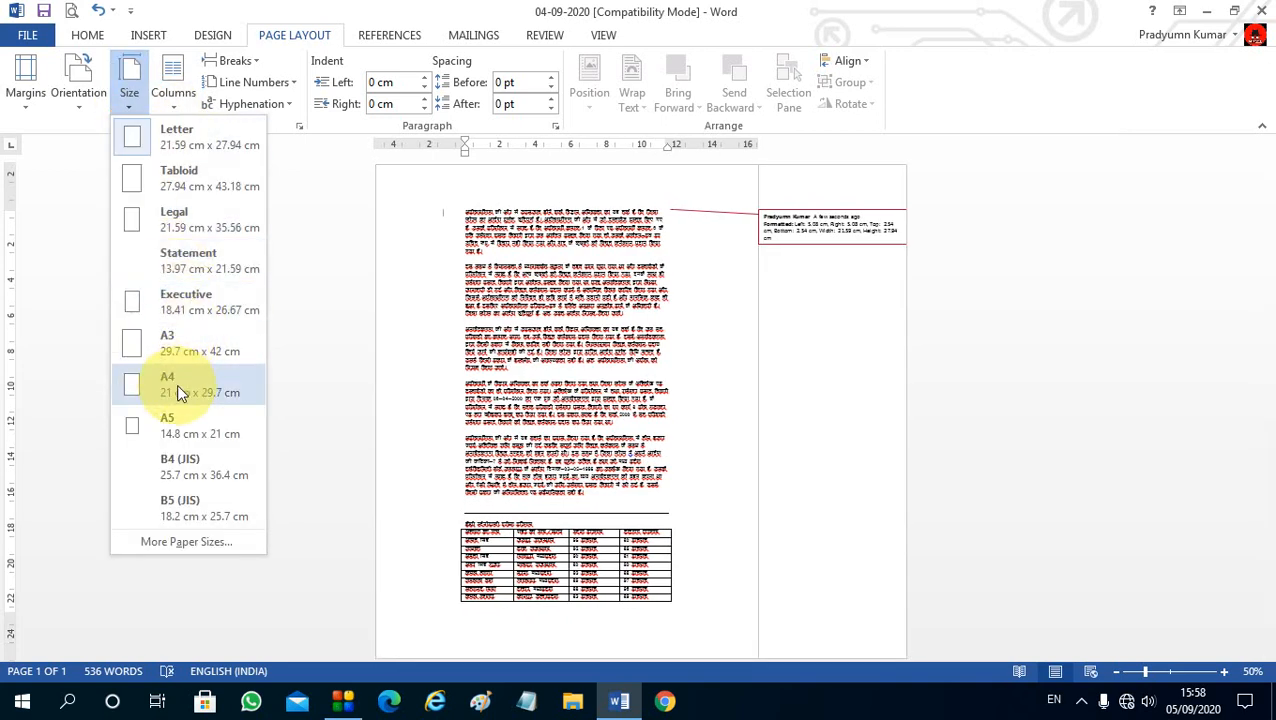
click(176, 386)
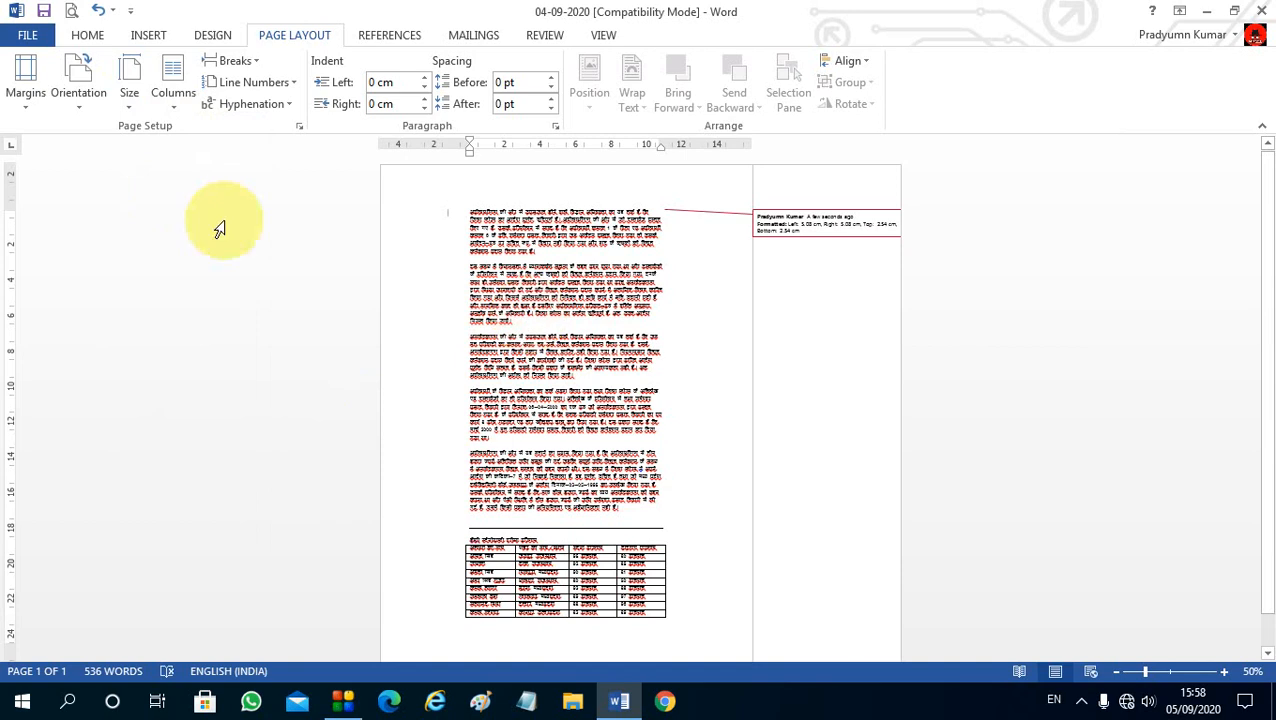
click(130, 92)
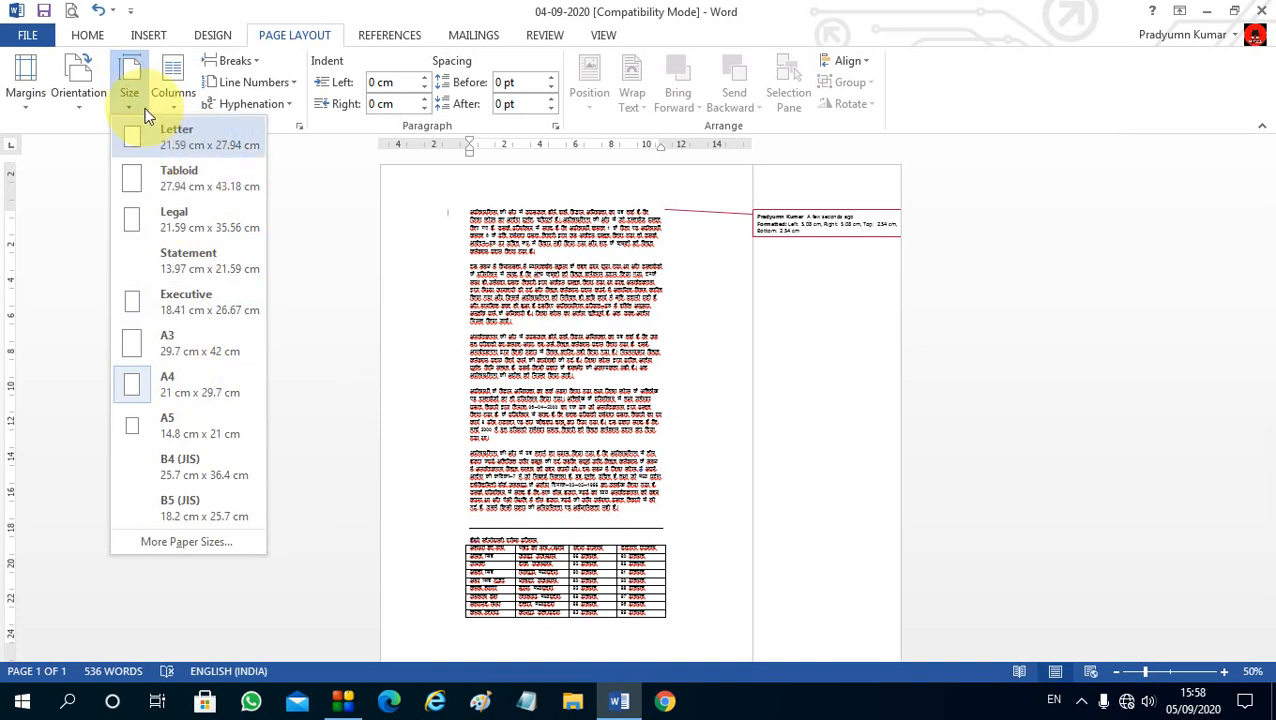
click(68, 213)
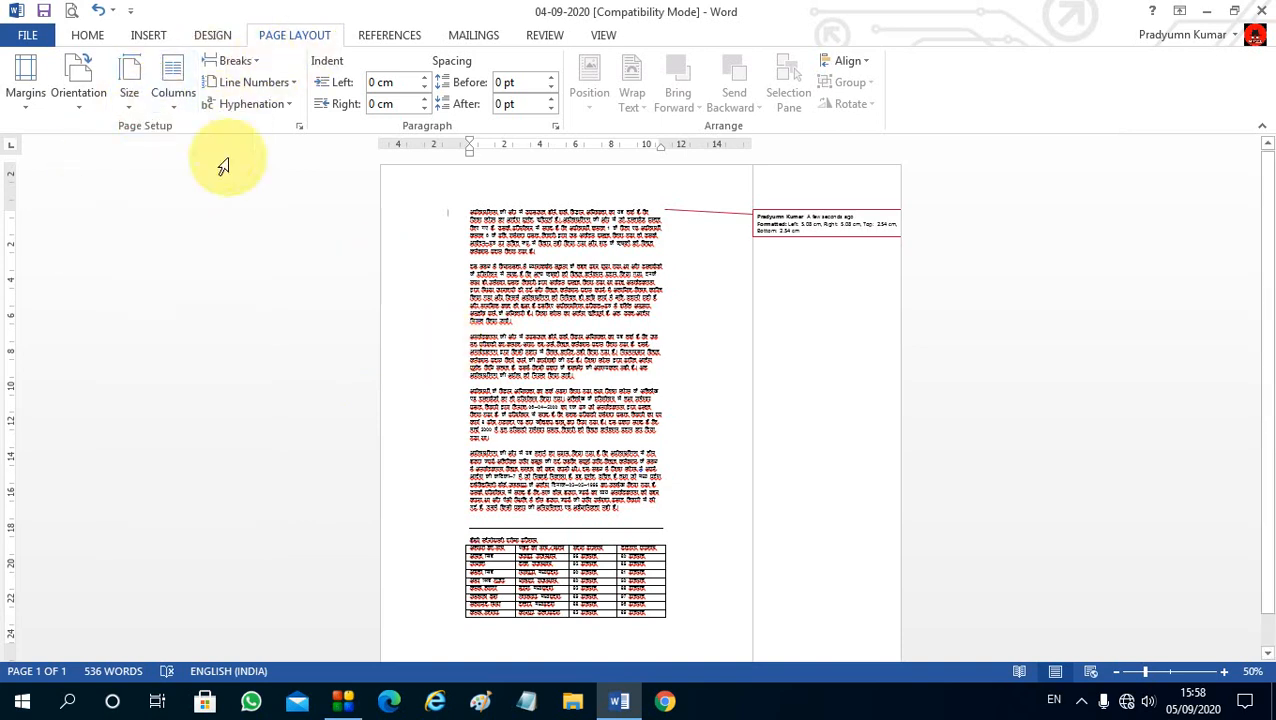
Step: Lay out the document text in columns using the Right preset with a narrower second column
click(173, 100)
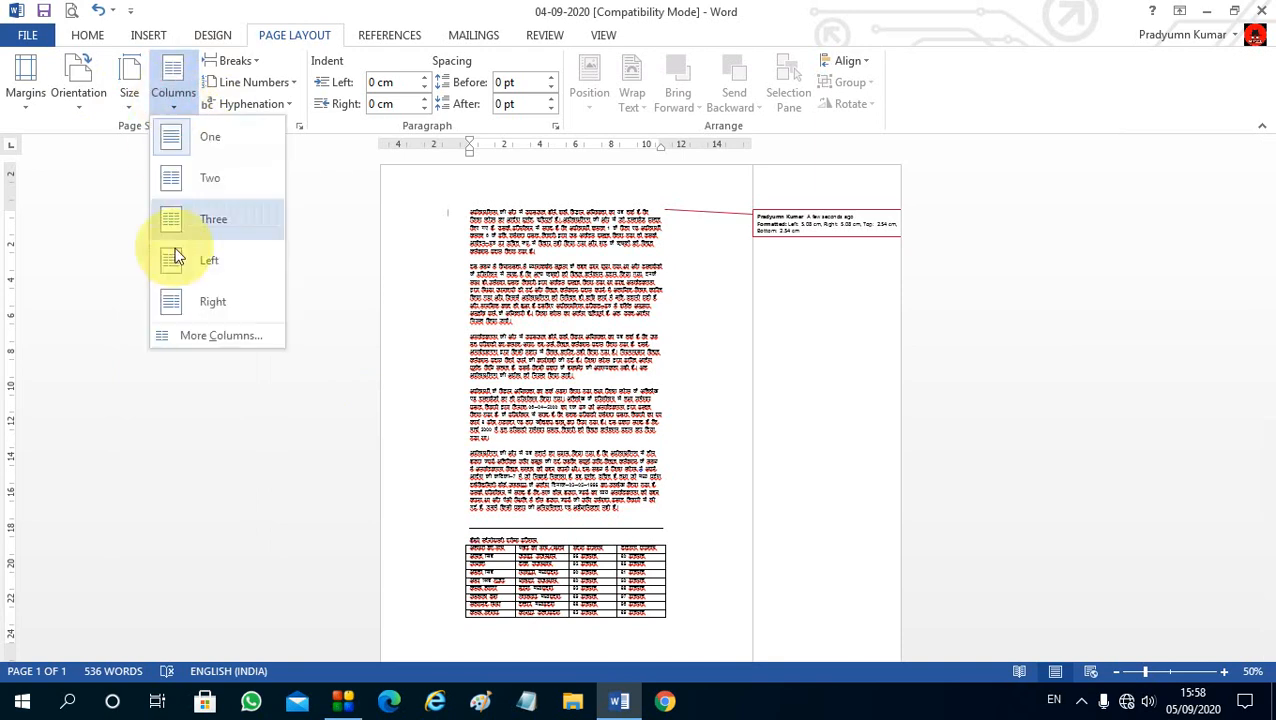
click(579, 295)
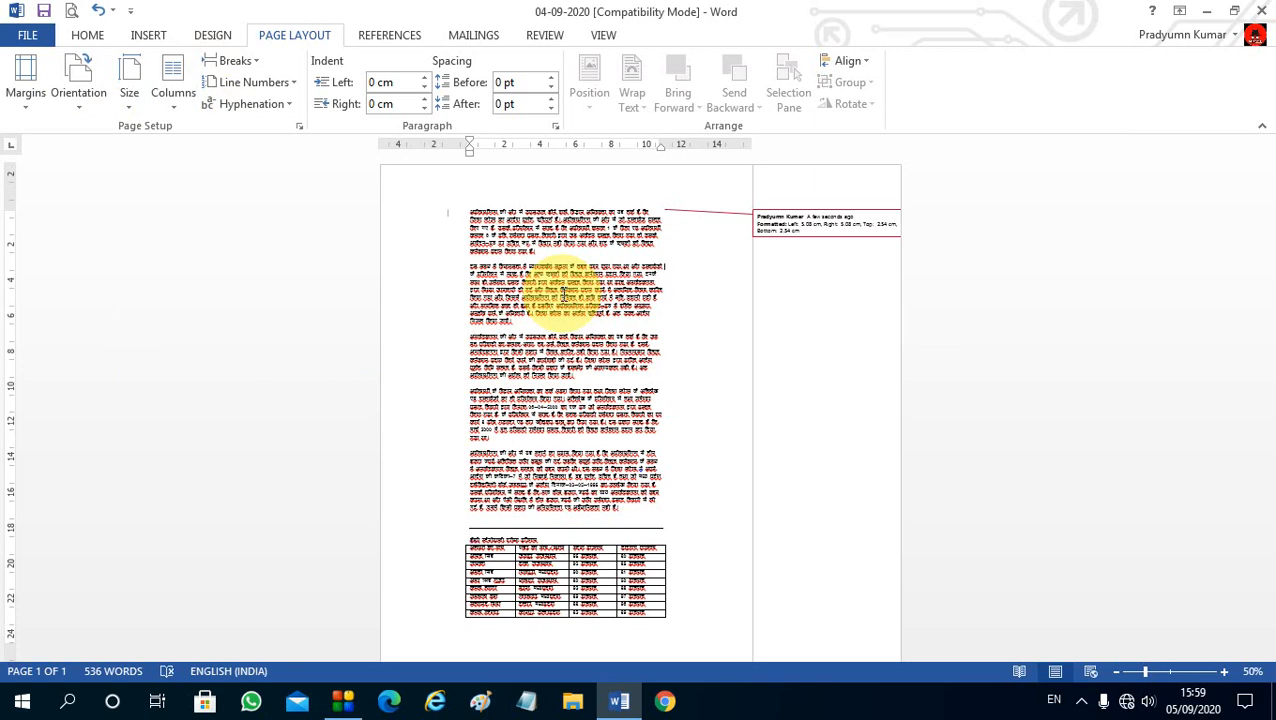
click(175, 92)
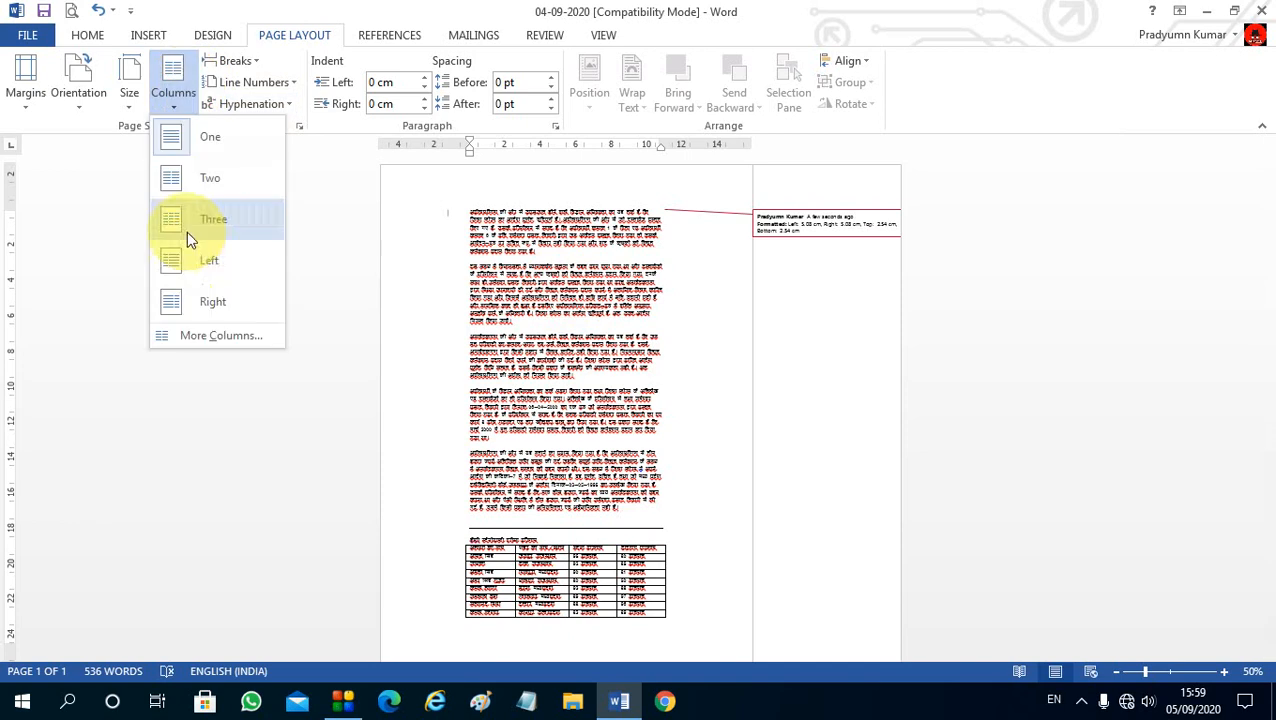
click(224, 302)
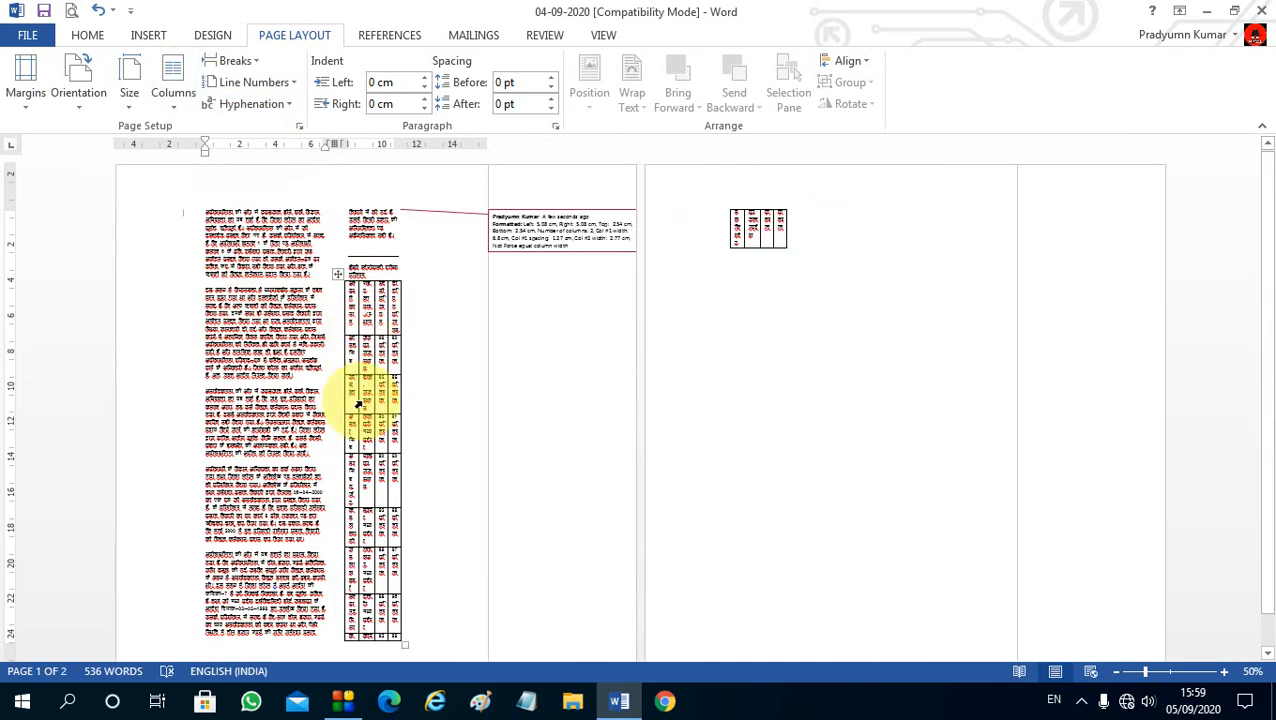
Step: Change the document text to a three-column layout
click(176, 105)
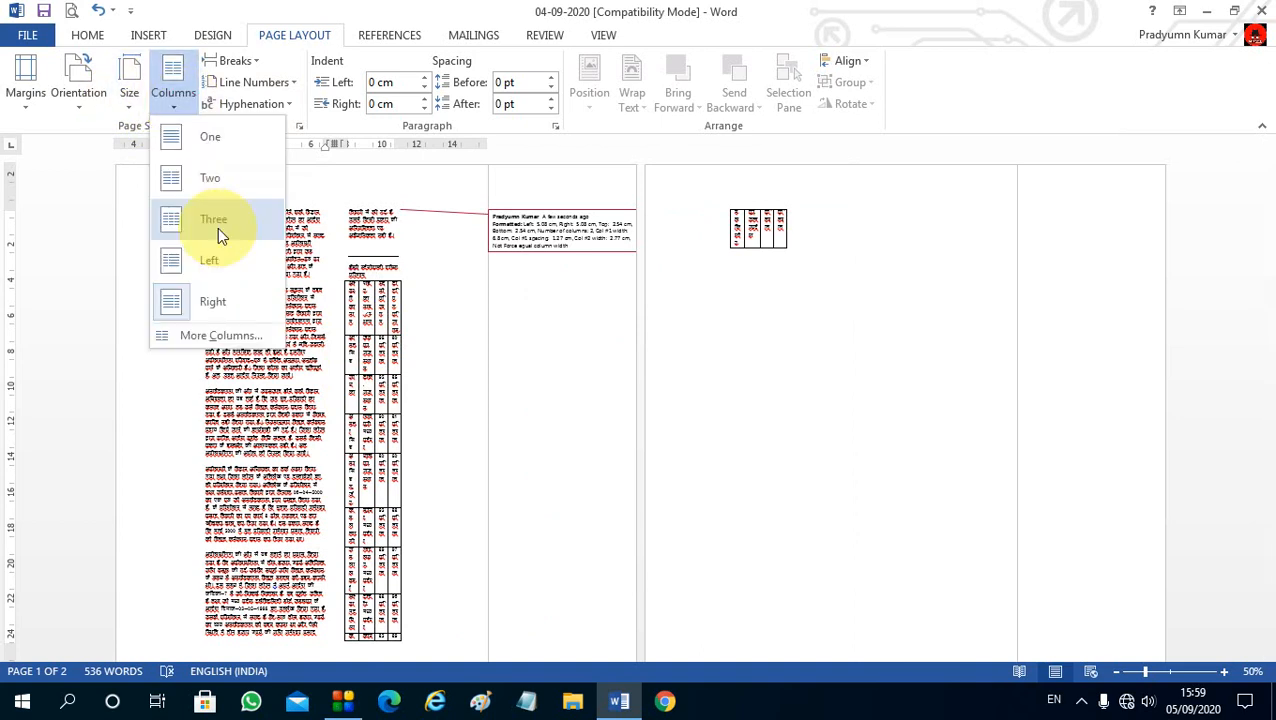
click(213, 229)
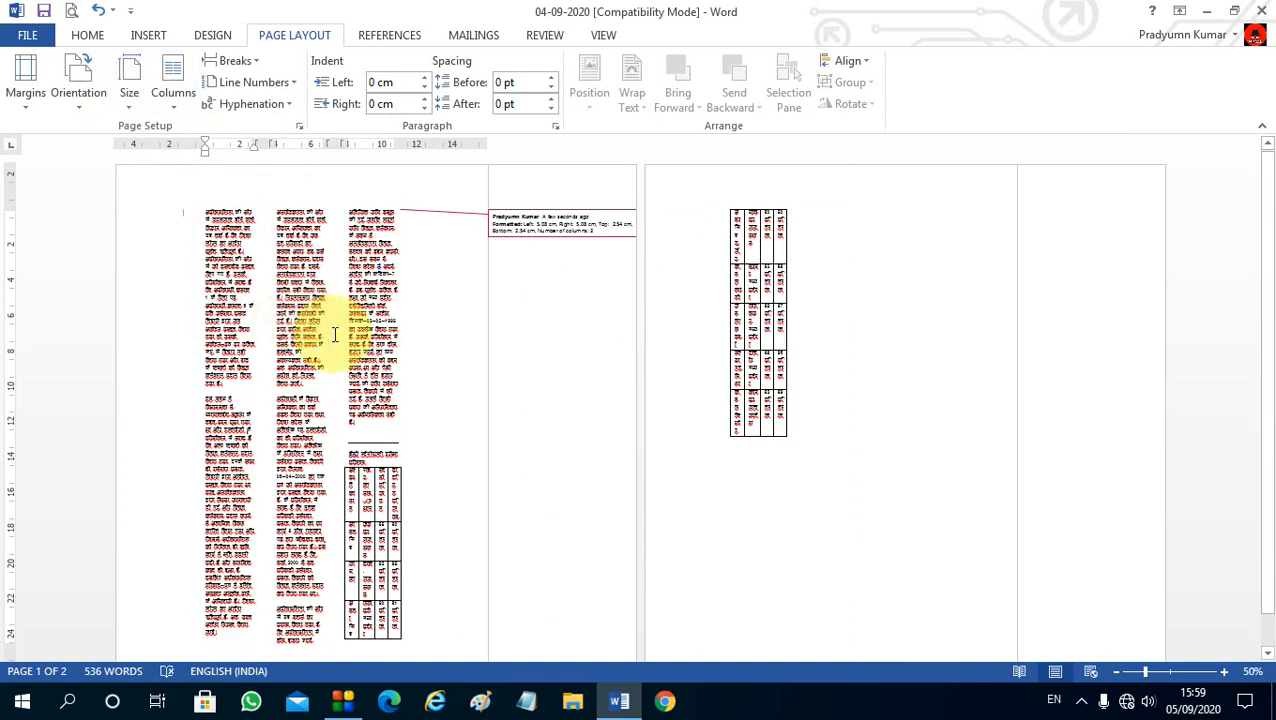
ctrl+scroll(358, 323, up, 4)
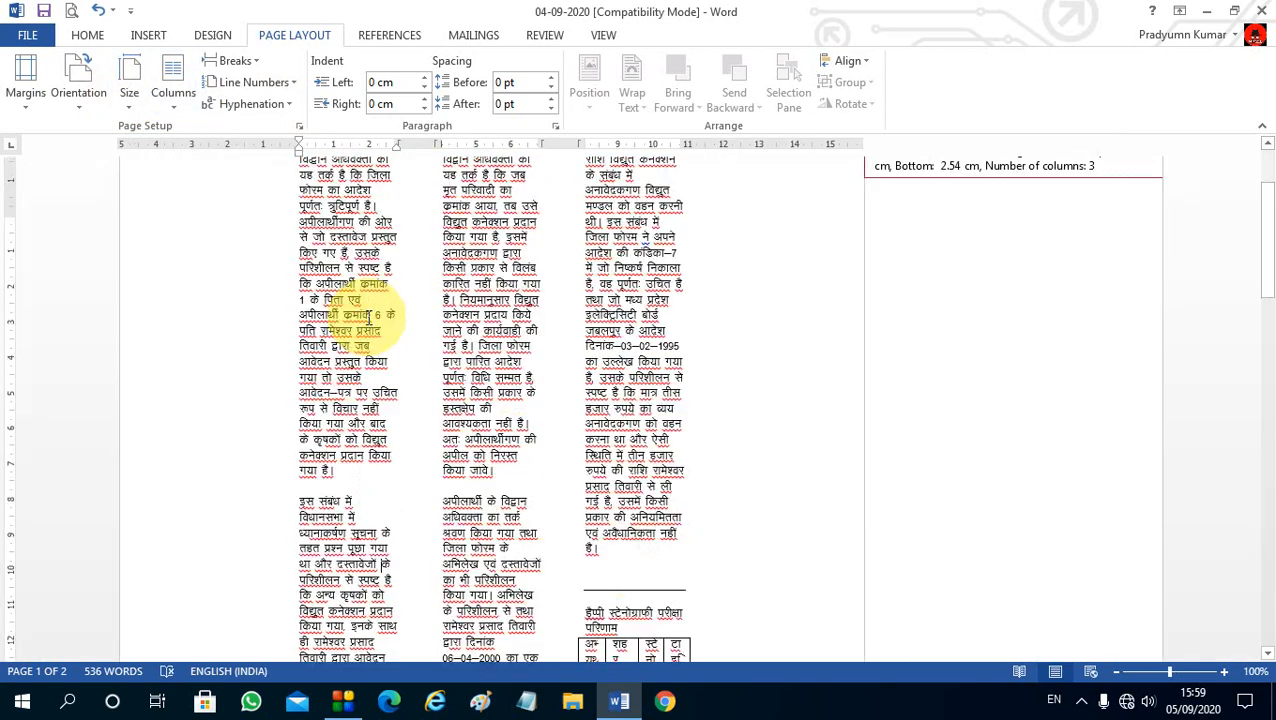
scroll(358, 323, down, 1)
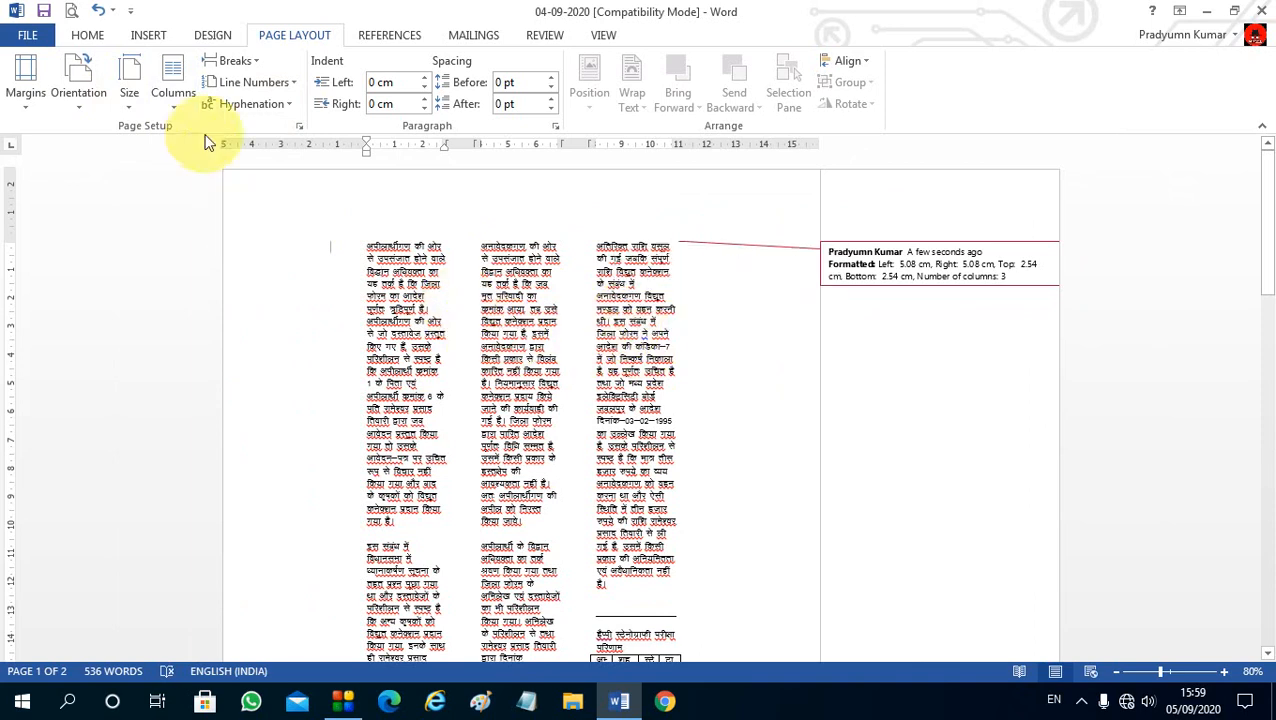
click(173, 80)
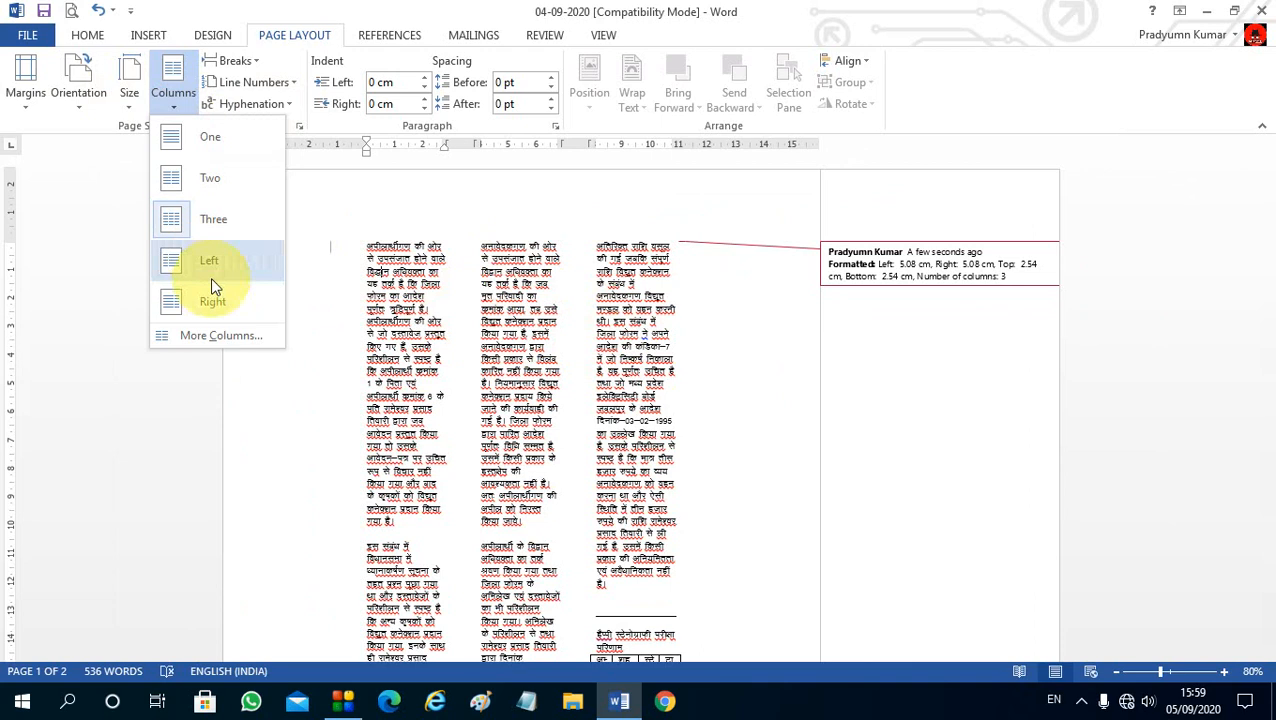
click(378, 315)
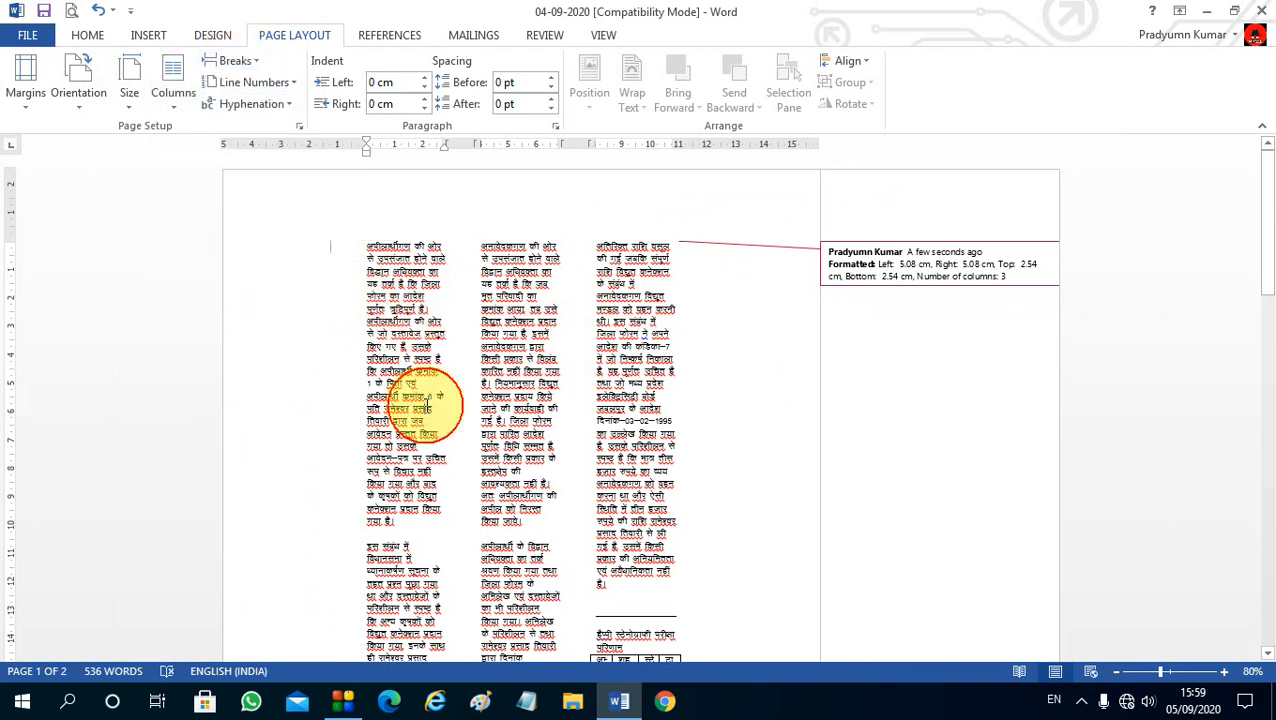
click(446, 408)
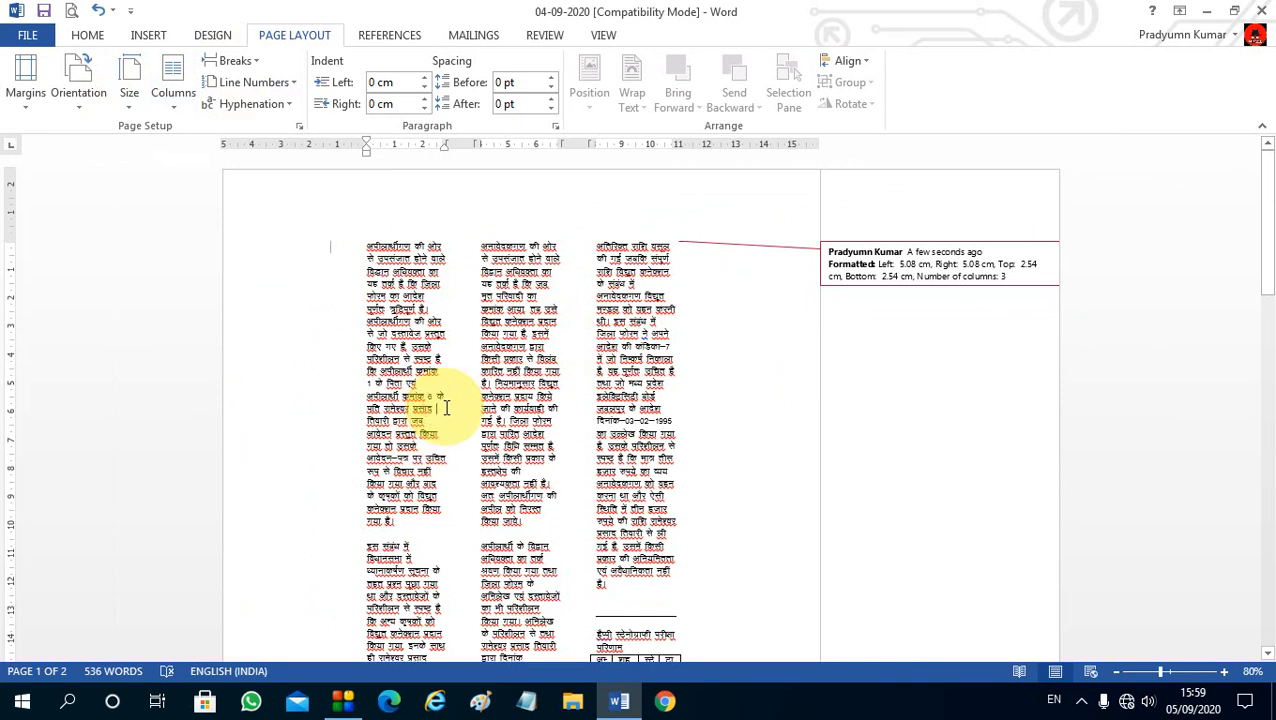
Step: Insert a page break after the first sentence of the opening paragraph in the first column
click(229, 60)
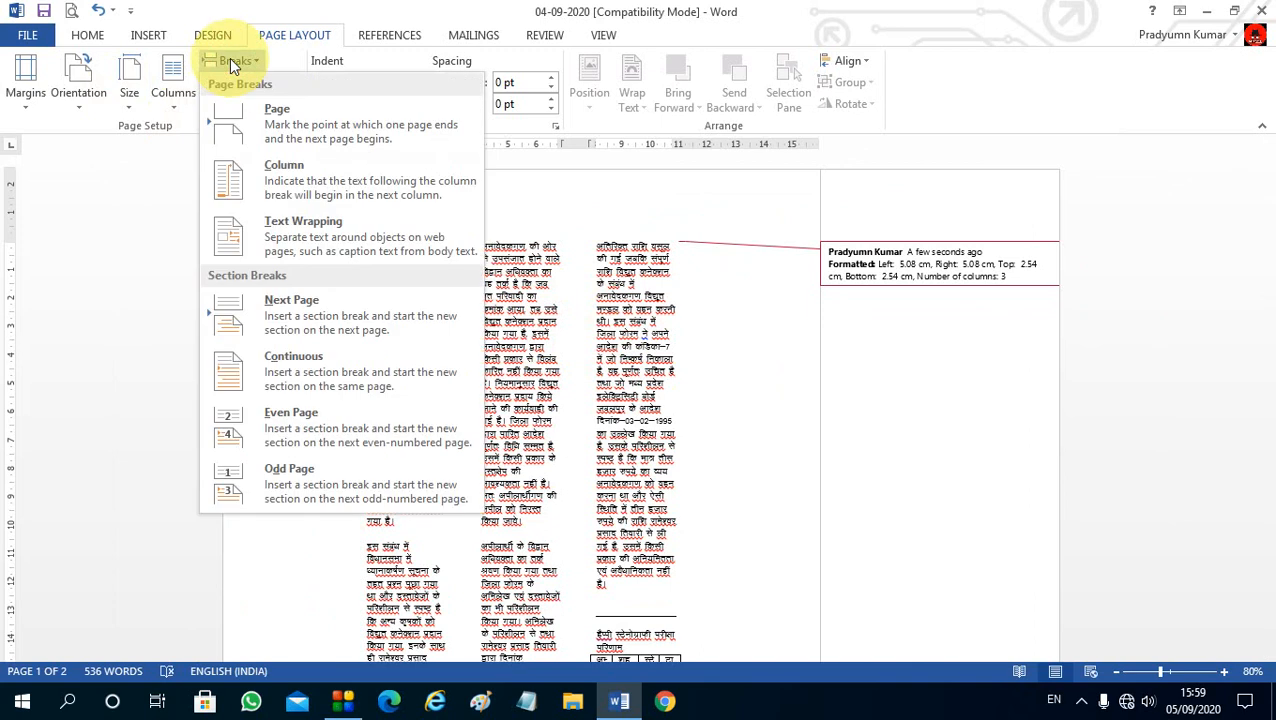
click(335, 306)
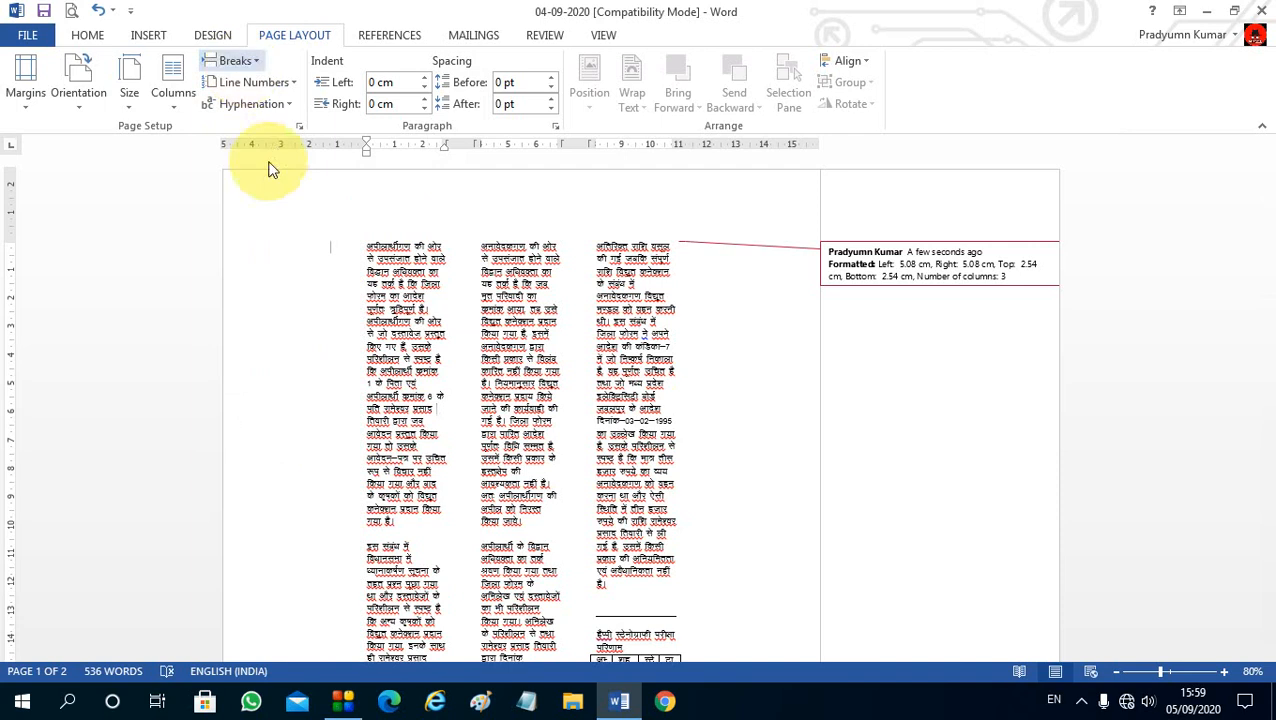
click(439, 308)
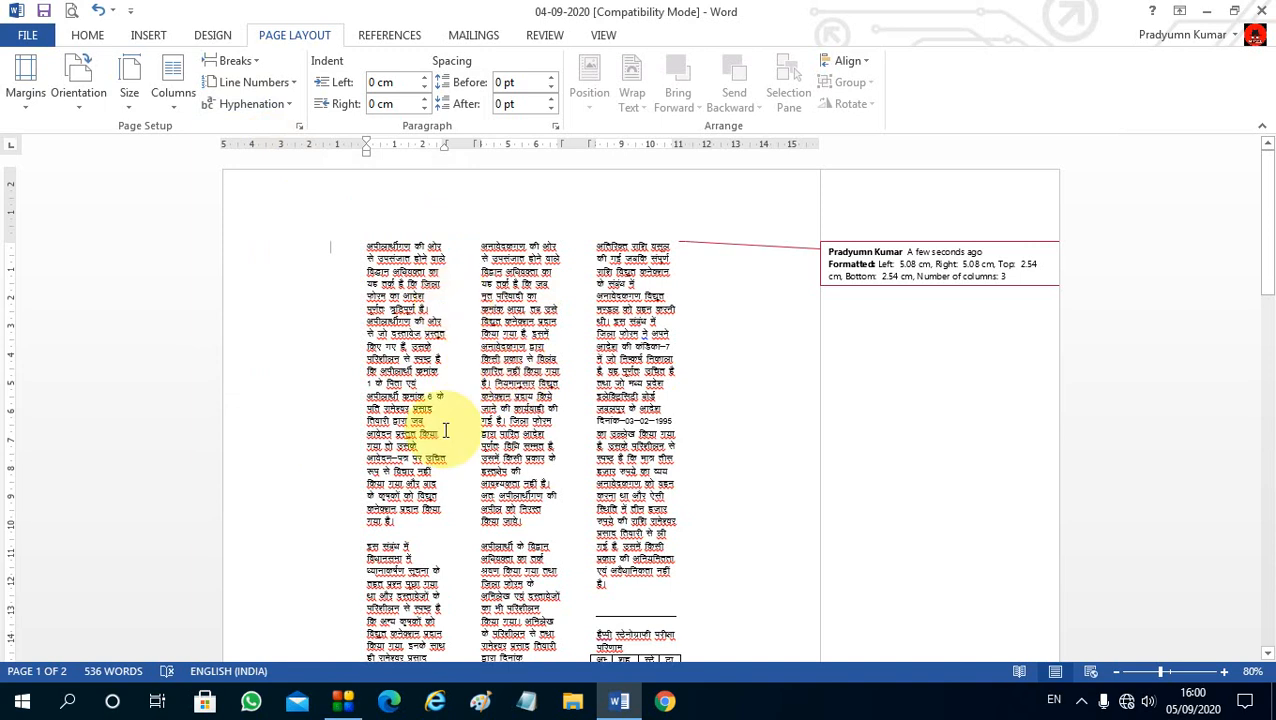
click(235, 61)
click(264, 107)
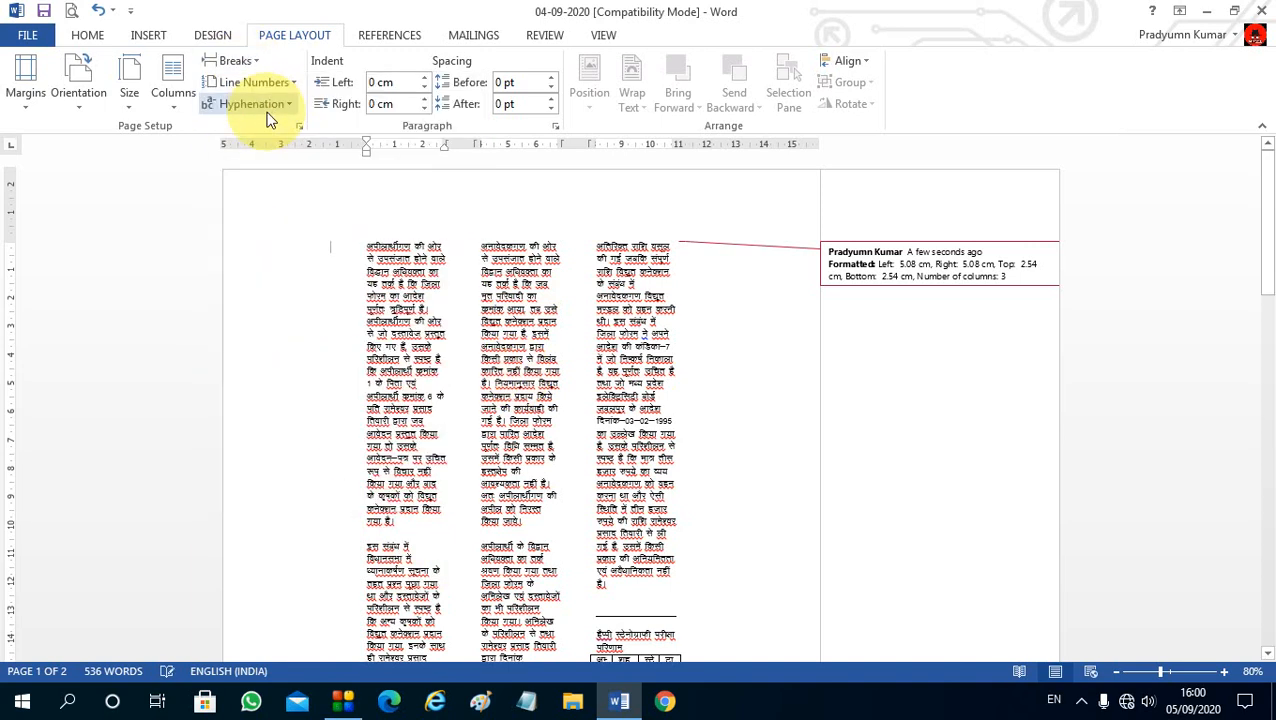
scroll(479, 398, up, 5)
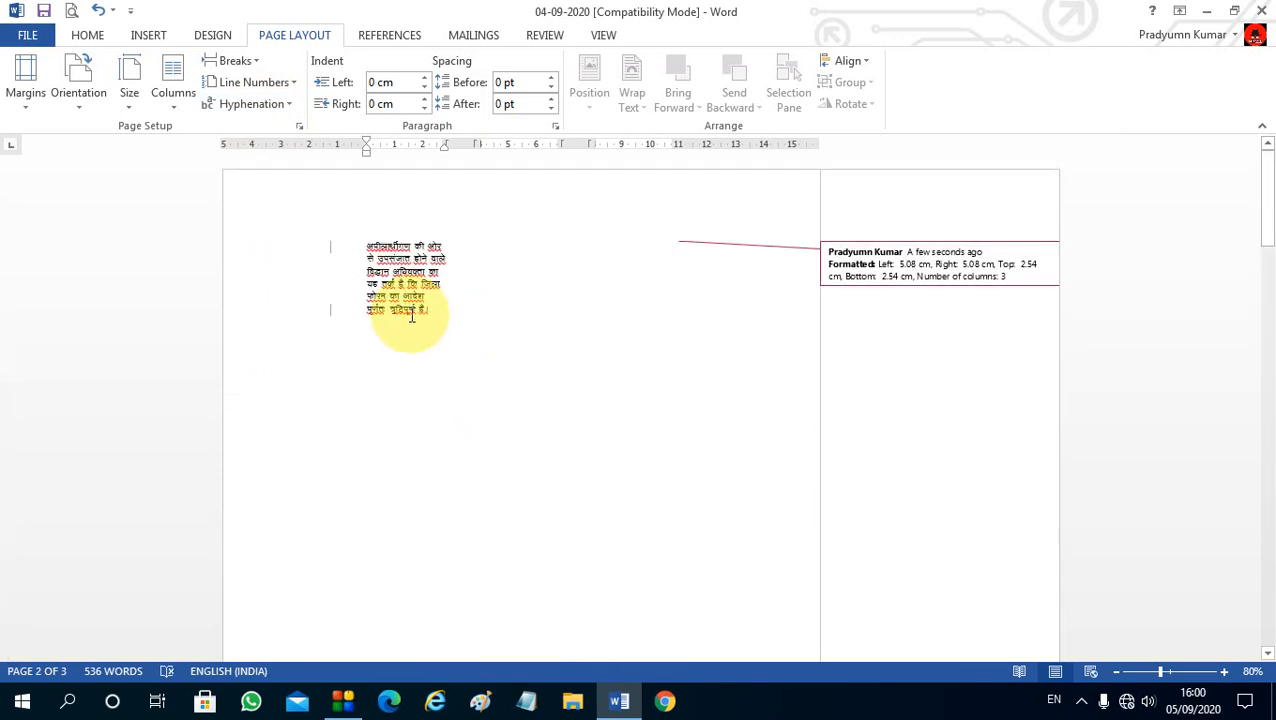
scroll(428, 389, down, 12)
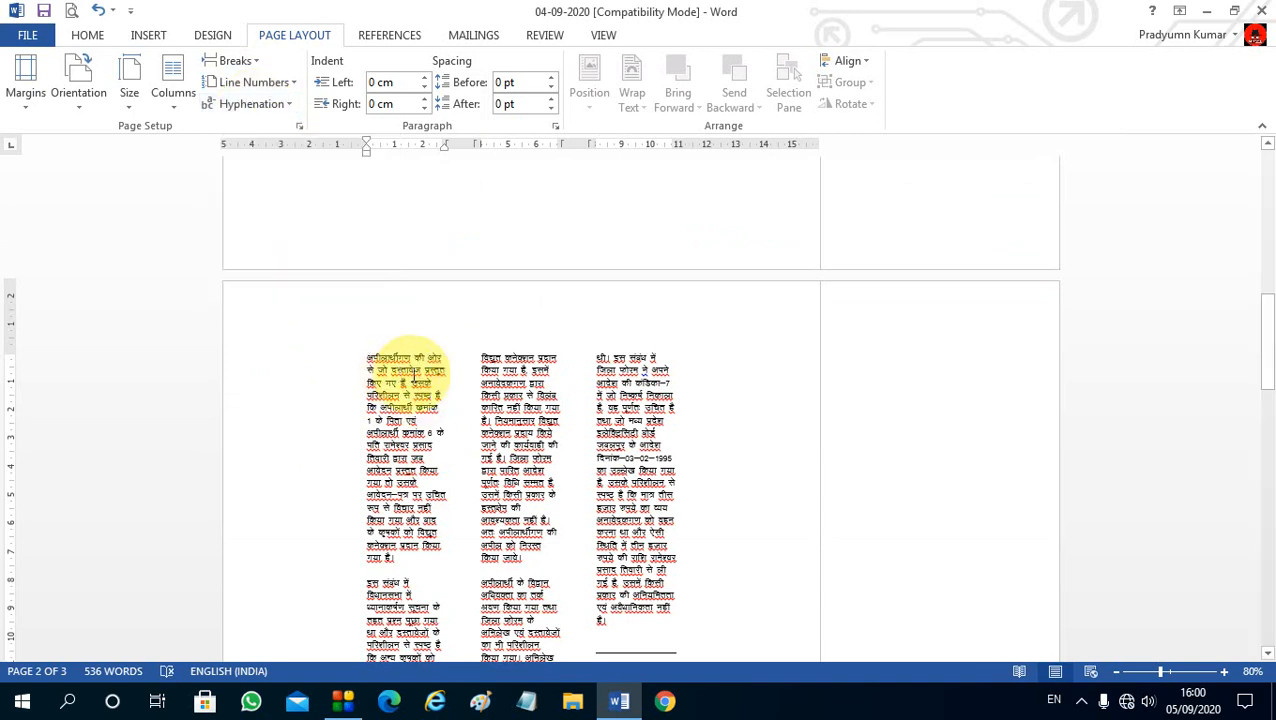
Step: Split the word अपीलार्थीगण at the start of the second page after अपीला with a hyphen and a line break
scroll(413, 375, up, 1)
ctrl+scroll(413, 375, up, 10)
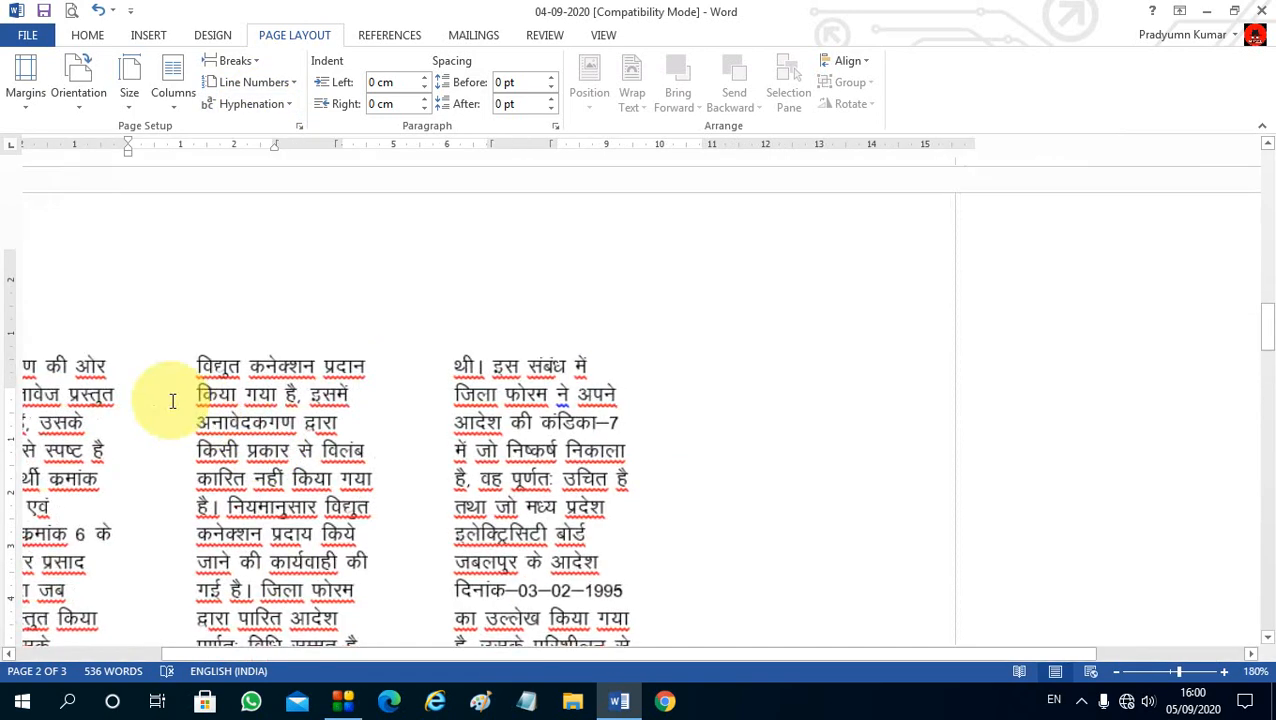
scroll(142, 407, up, 2)
scroll(148, 481, down, 3)
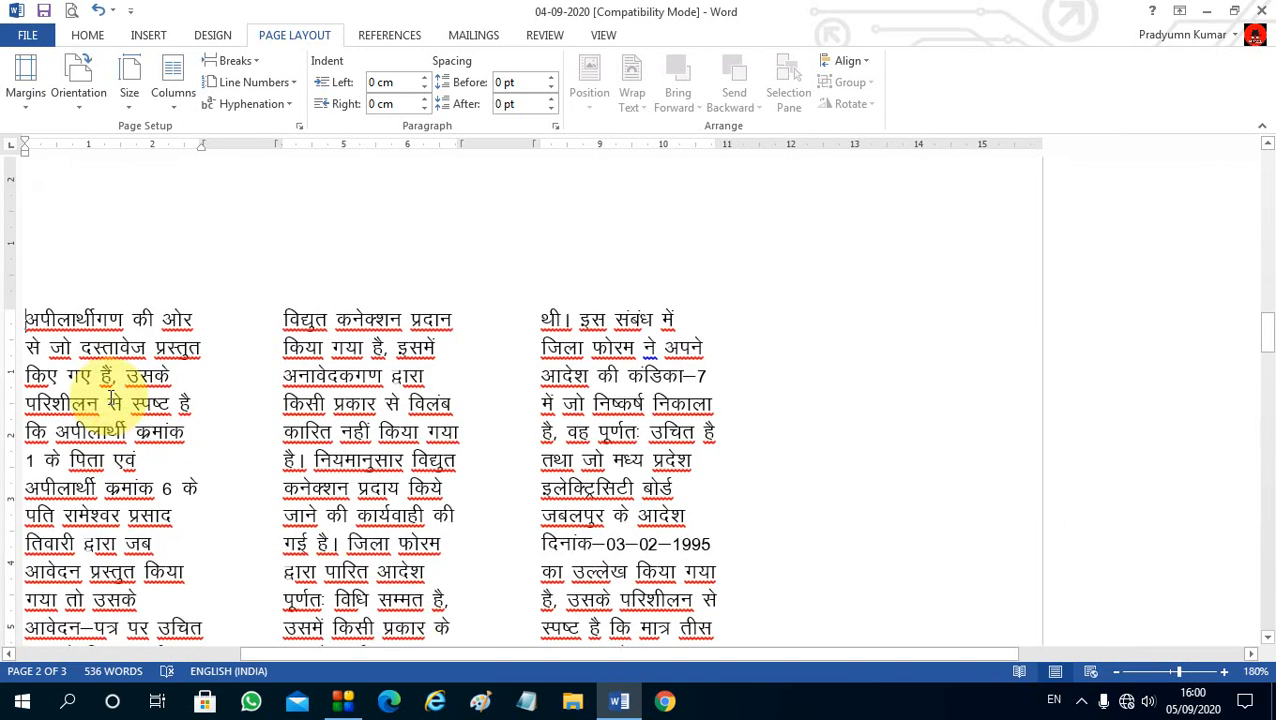
drag(433, 645, 357, 653)
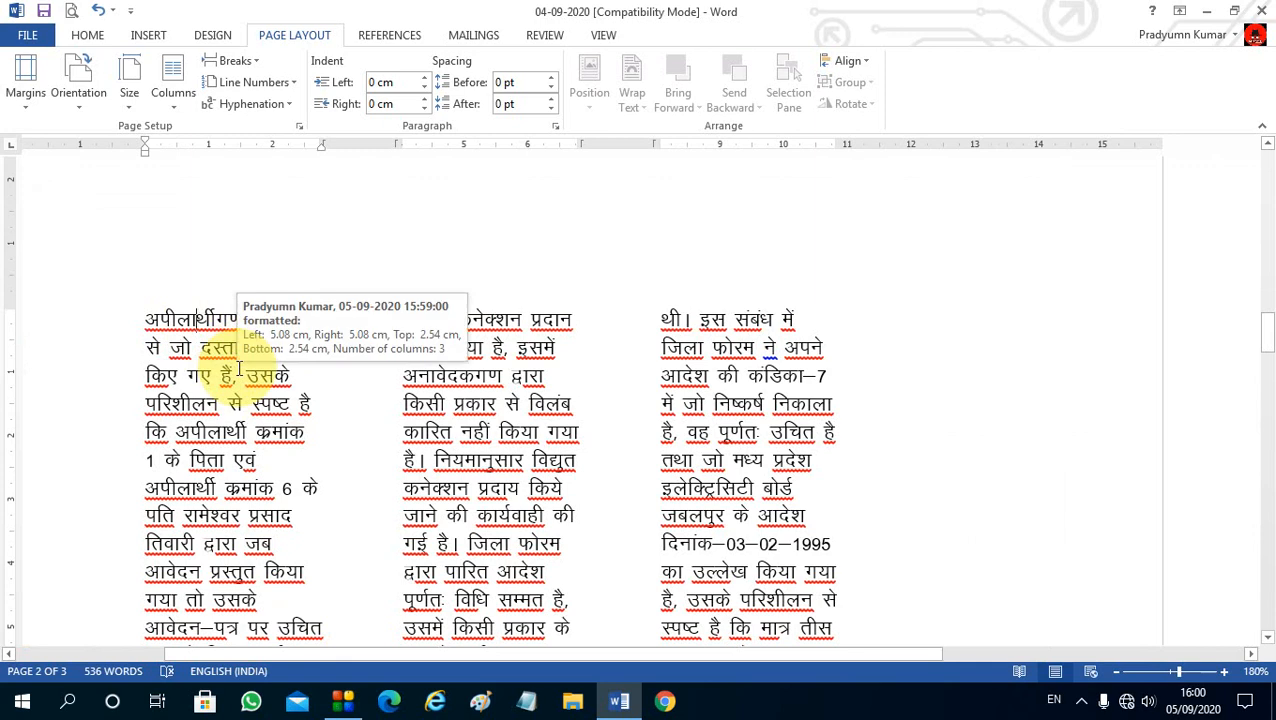
text(-)
key(Return)
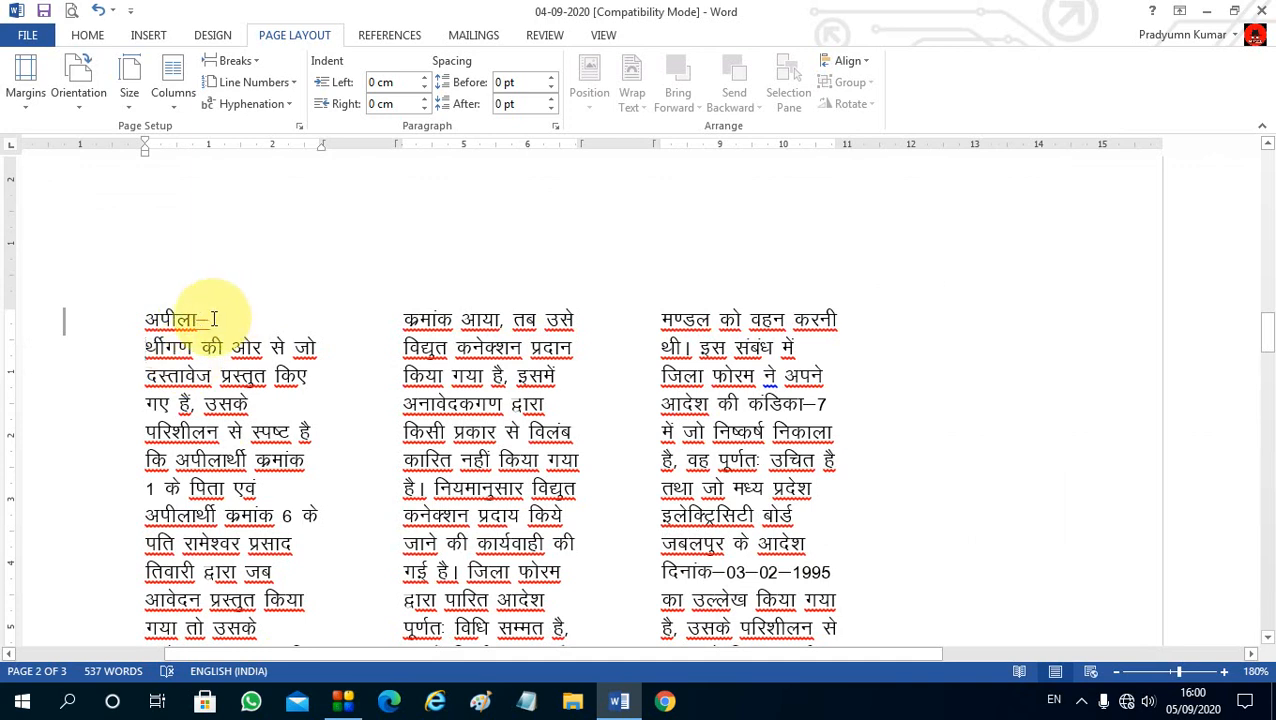
Step: Add another hyphen before र्थीगण at the start of the second line of the split word
double_click(192, 319)
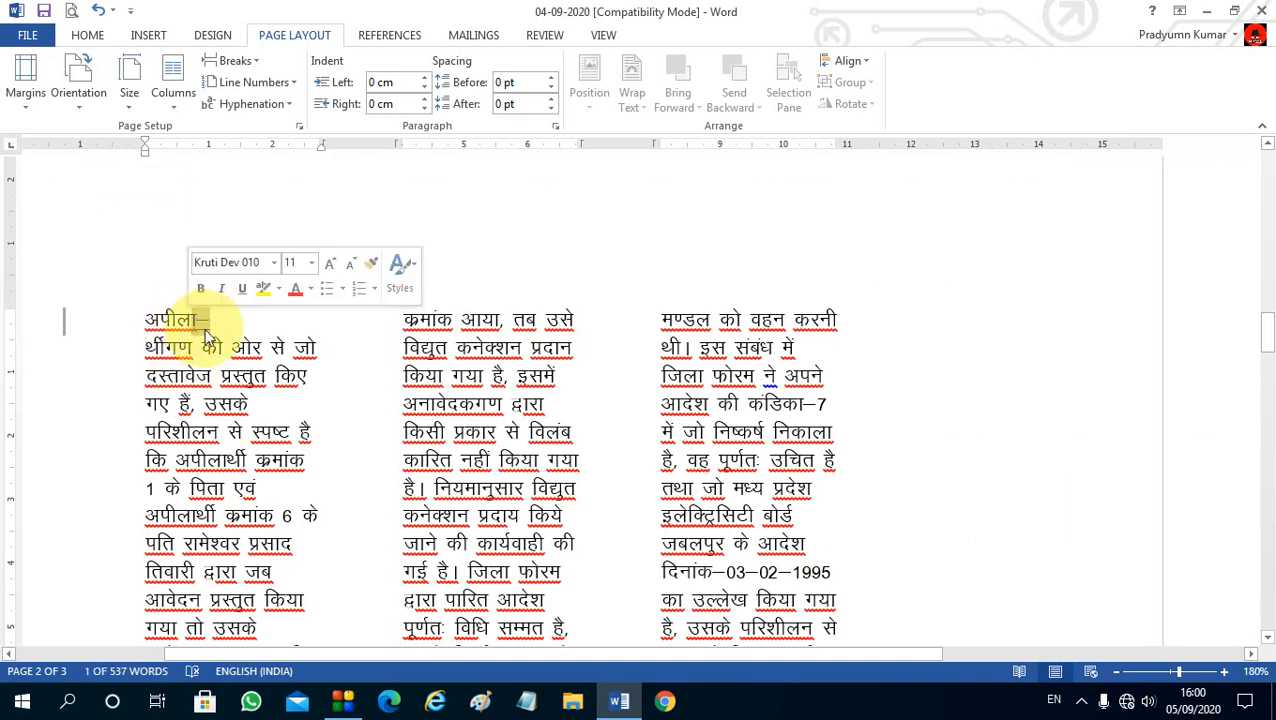
click(219, 321)
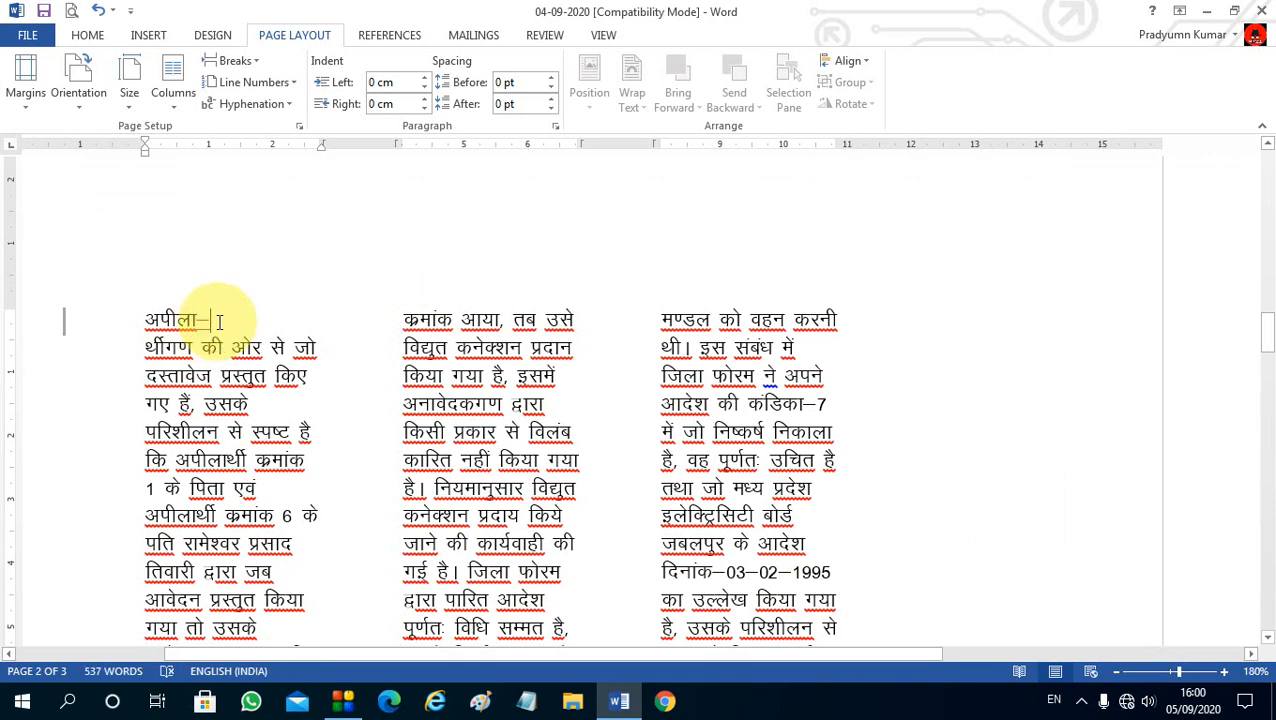
drag(143, 346, 190, 353)
click(147, 348)
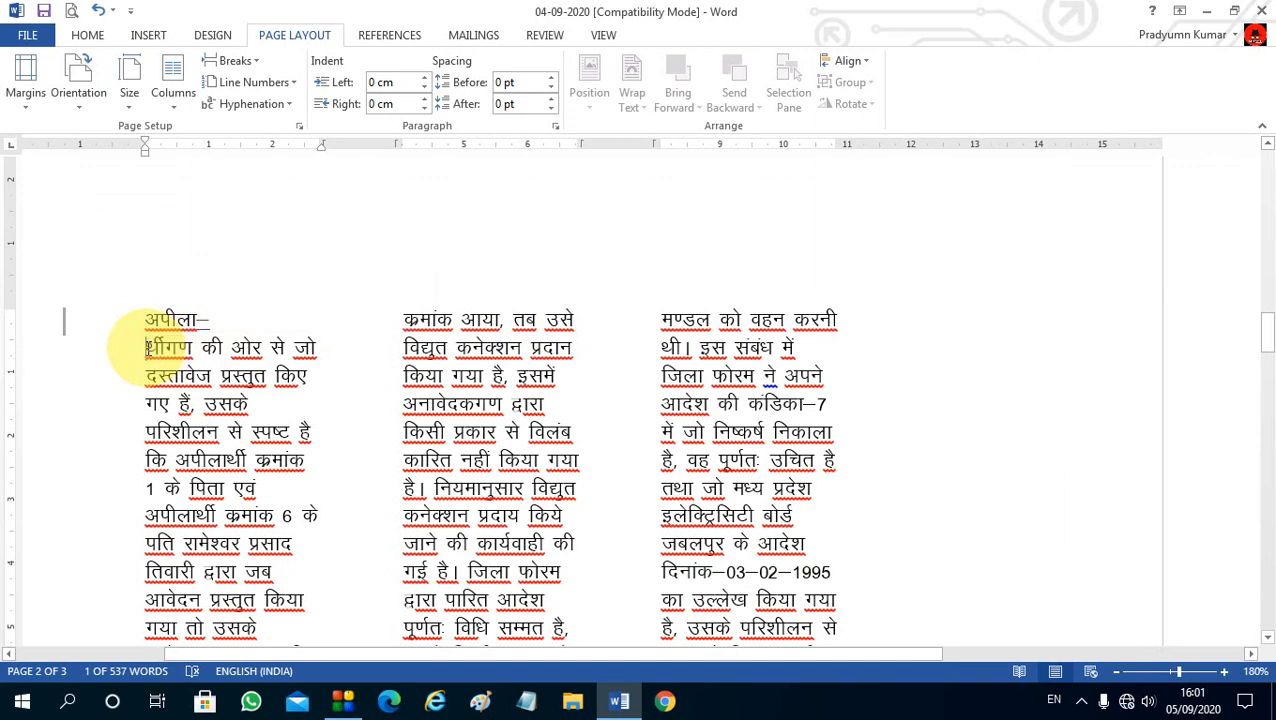
text(-)
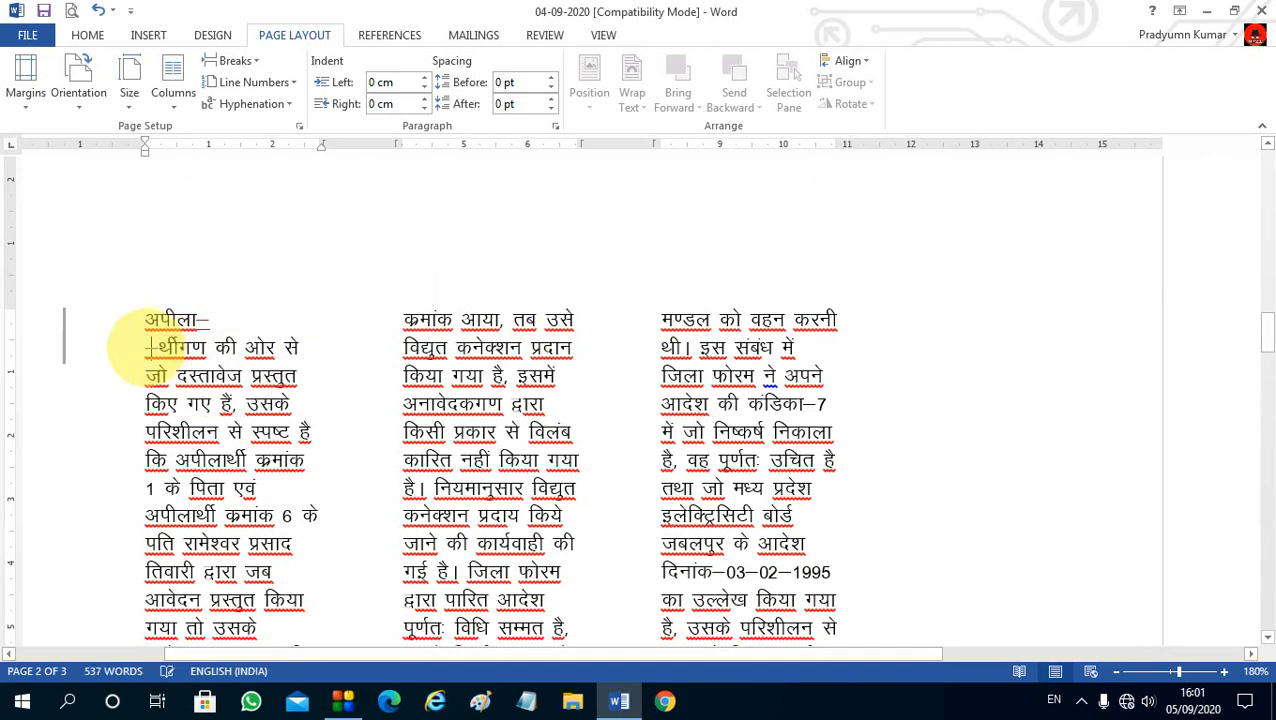
double_click(205, 350)
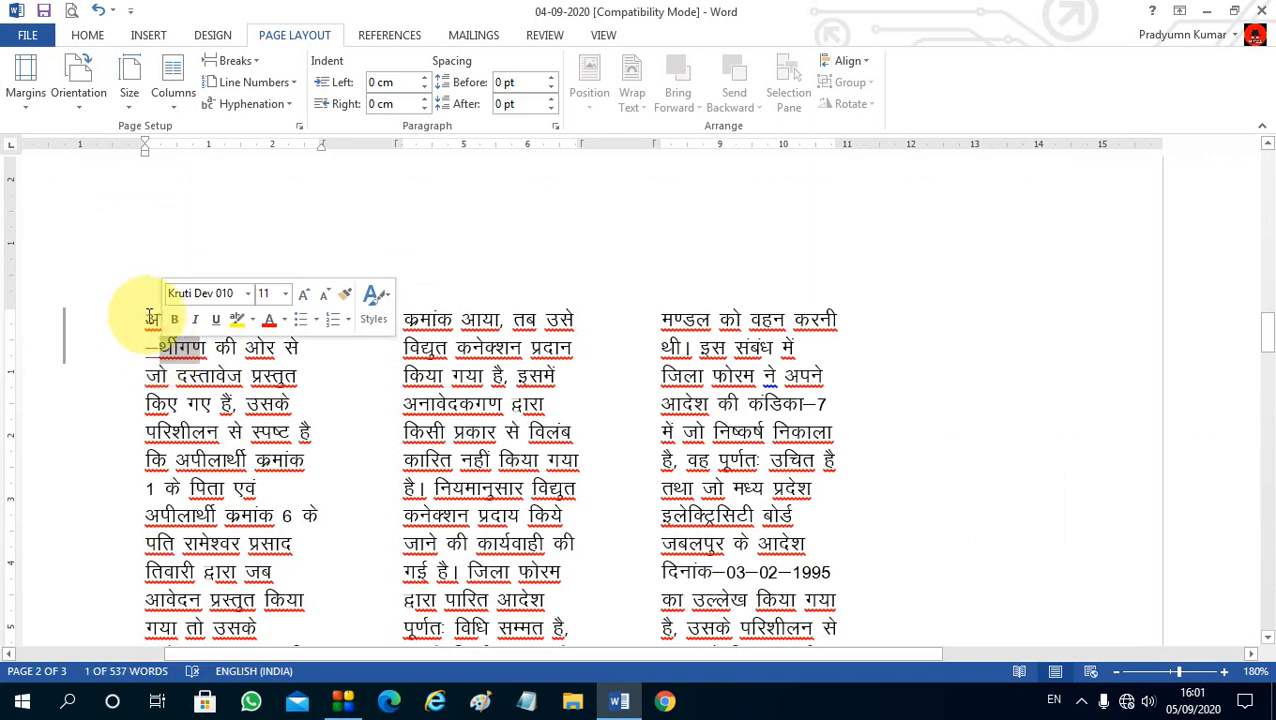
click(151, 325)
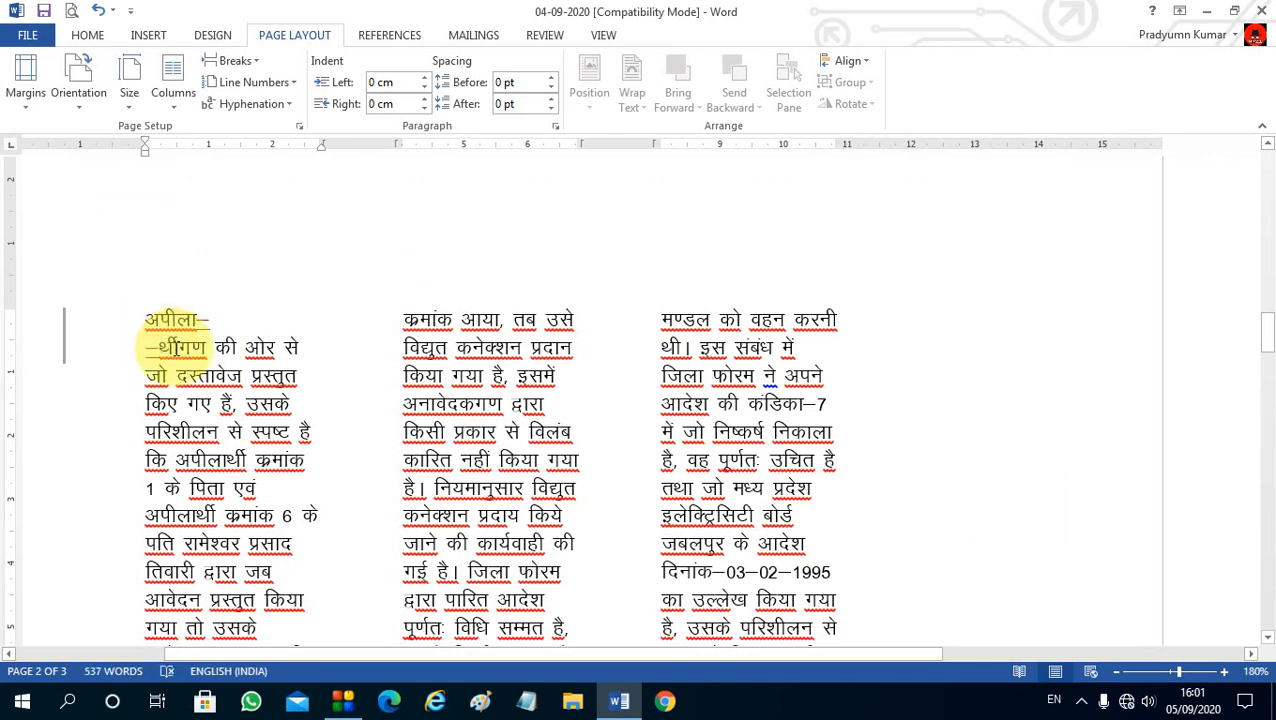
Step: Remove both added hyphens and the line break, rejoining the word अपीलार्थीगण
key(BackSpace)
key(BackSpace)
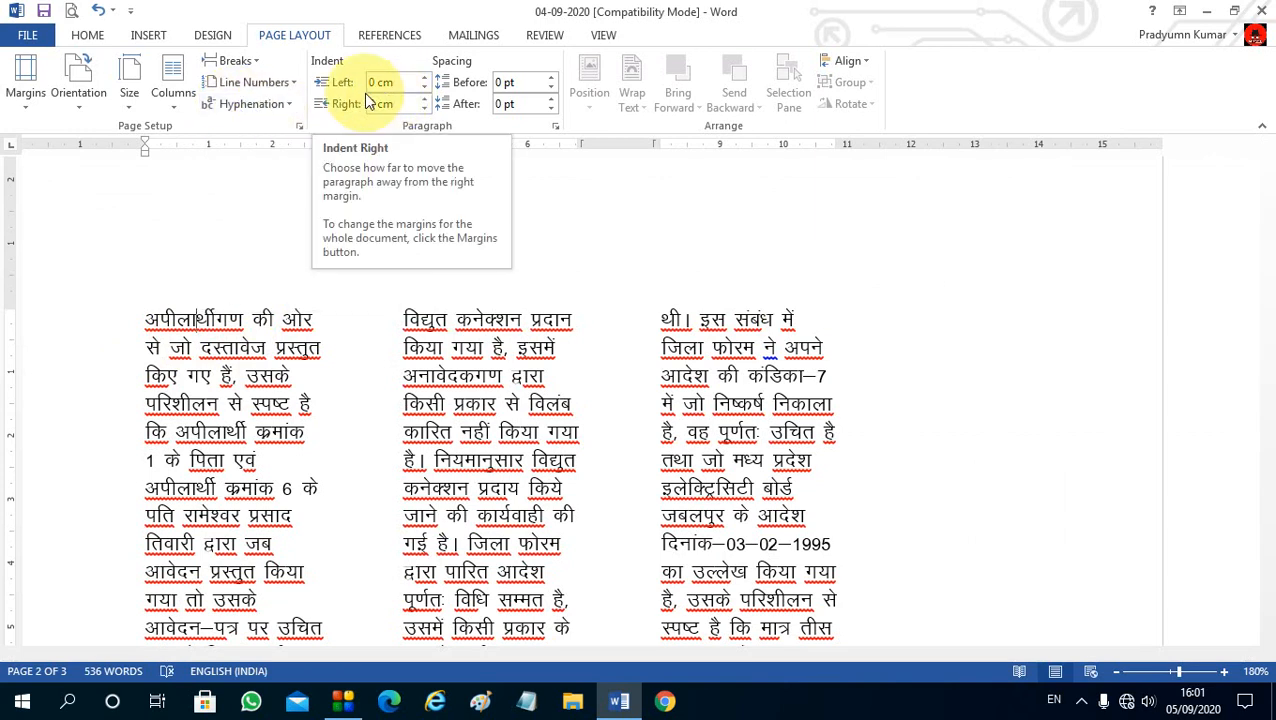
click(88, 35)
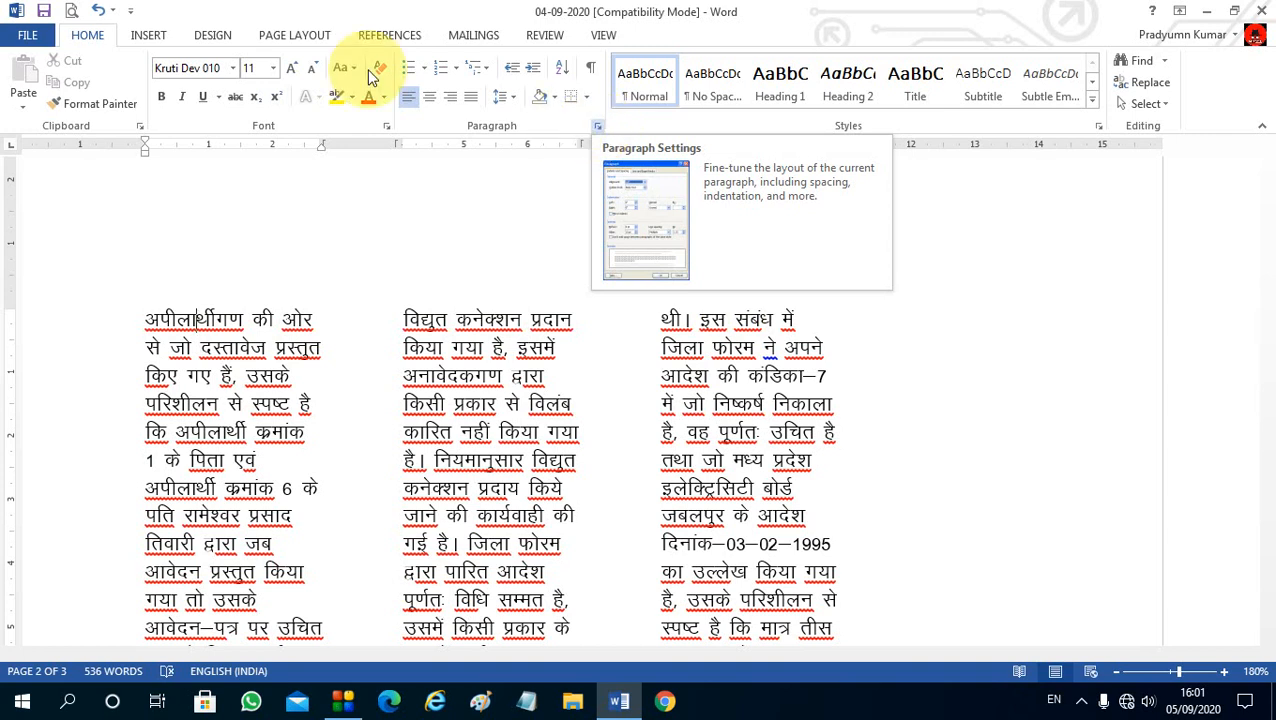
click(295, 35)
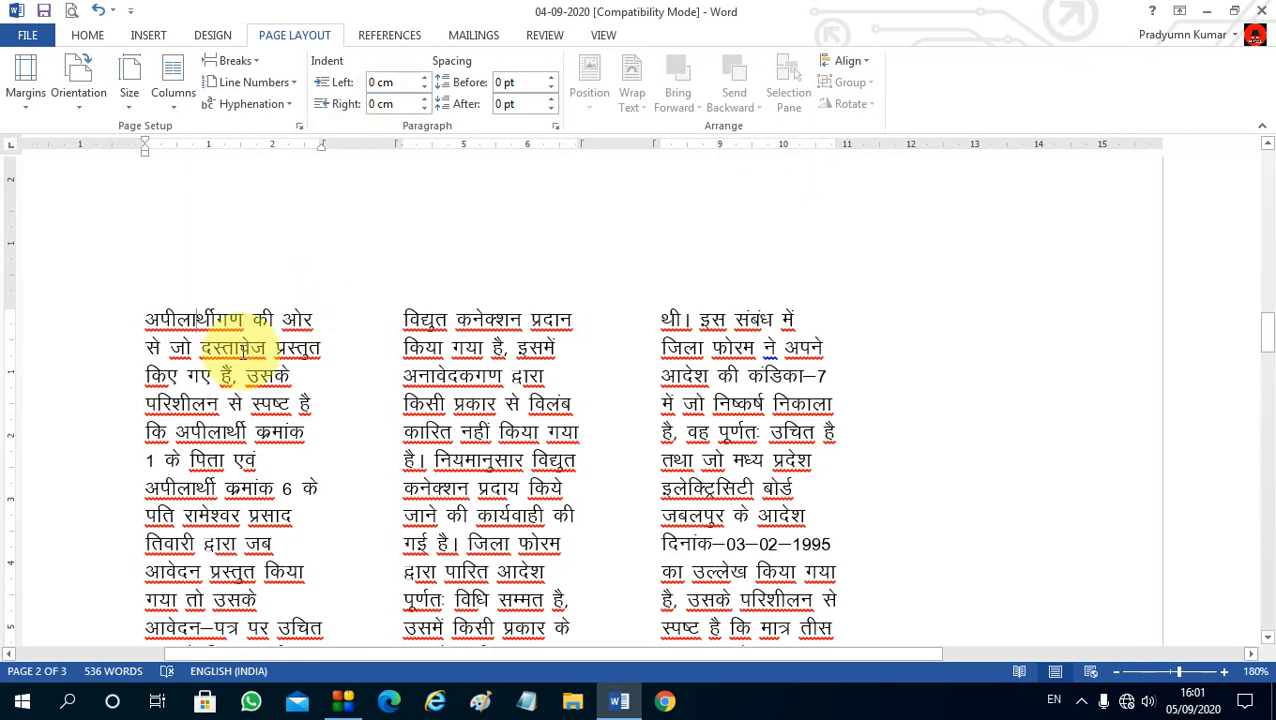
Step: Set the document text back to a single-column layout
scroll(240, 348, down, 6)
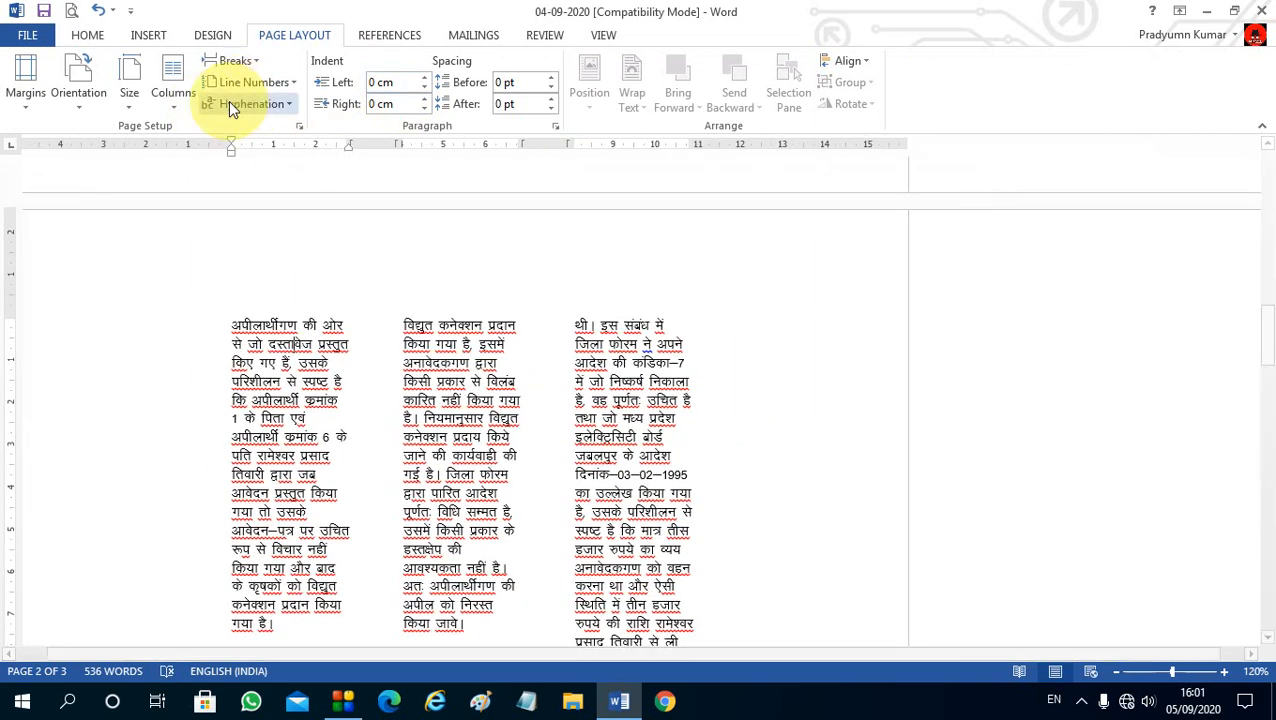
click(170, 92)
click(220, 136)
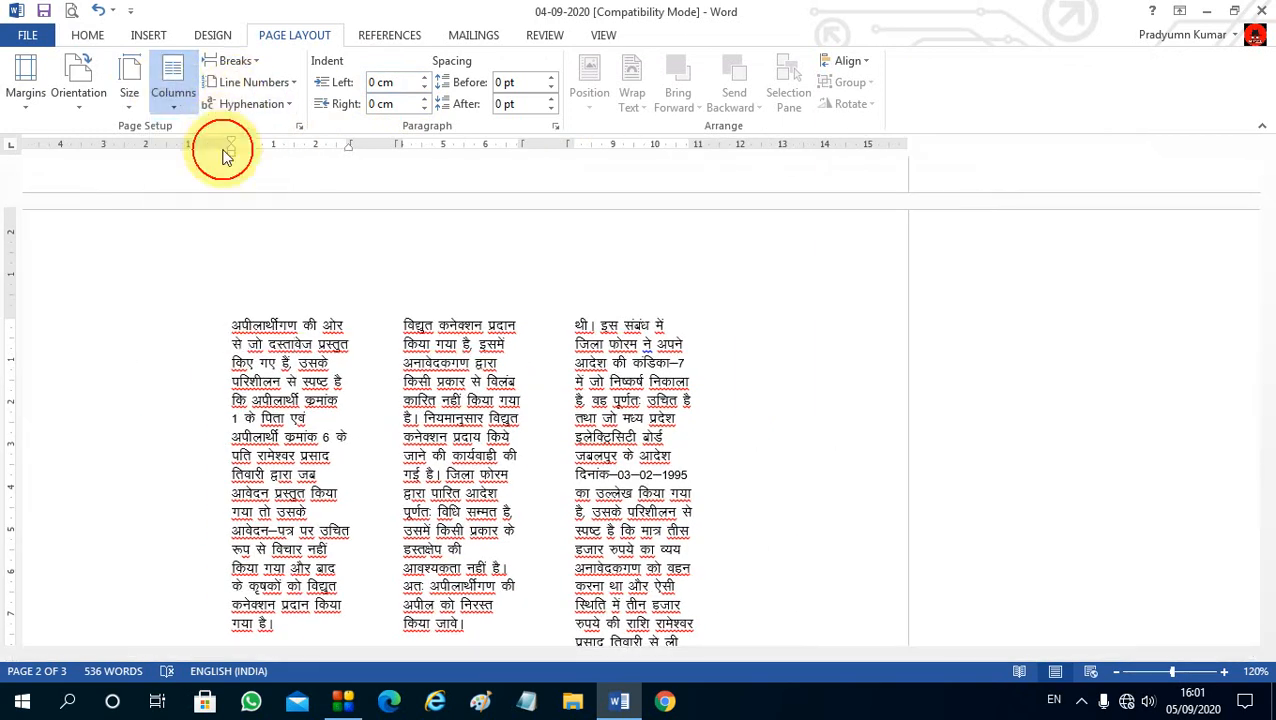
Step: Set the left indent of the first paragraph on the second page to 3 cm
click(546, 363)
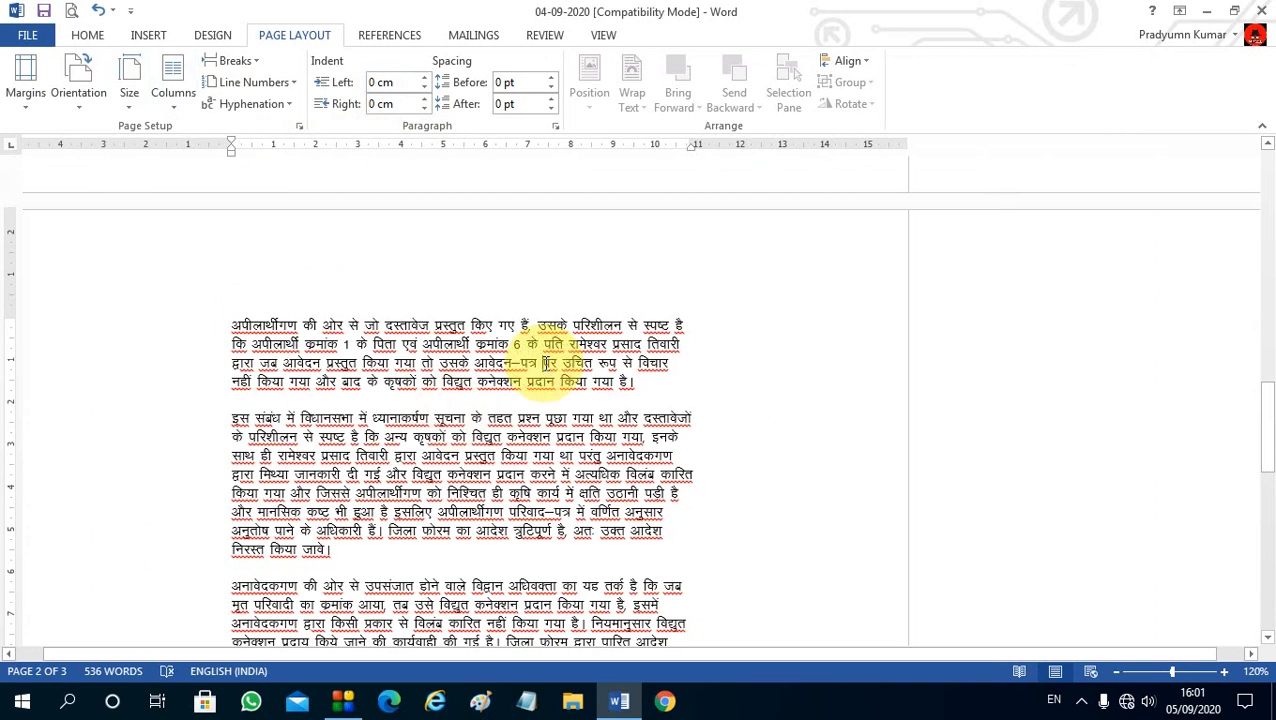
click(382, 82)
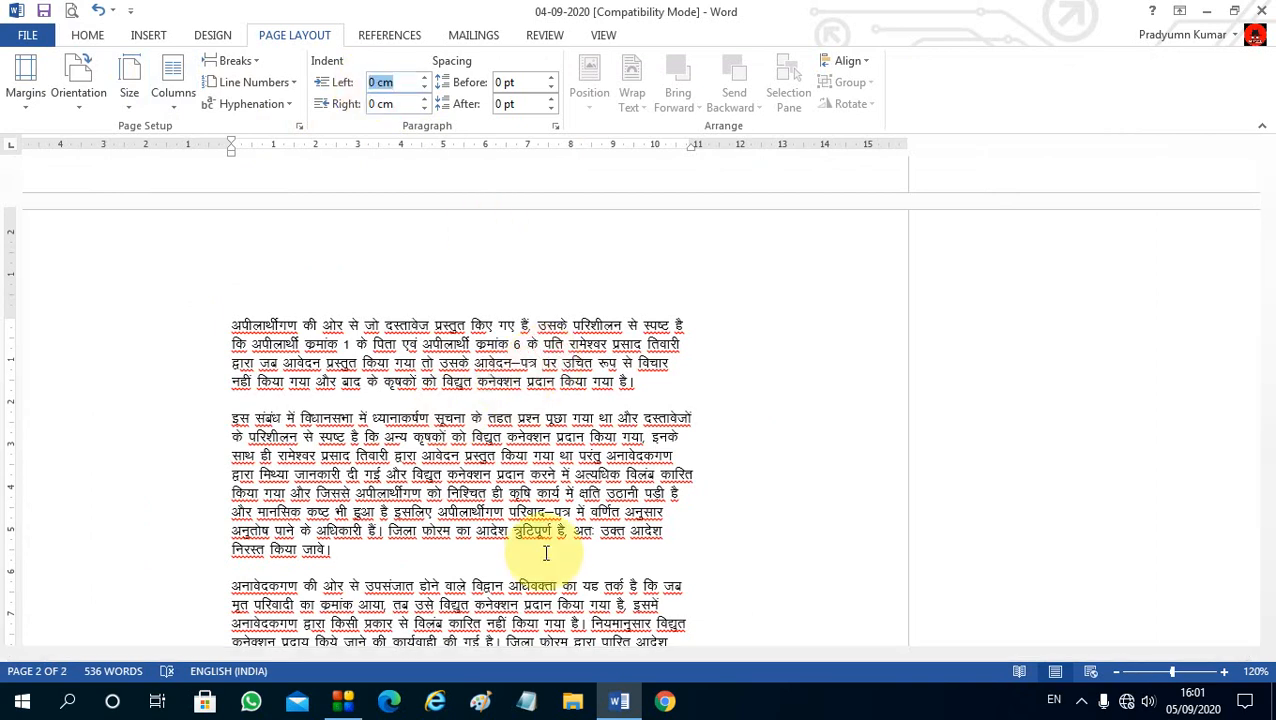
key(Left)
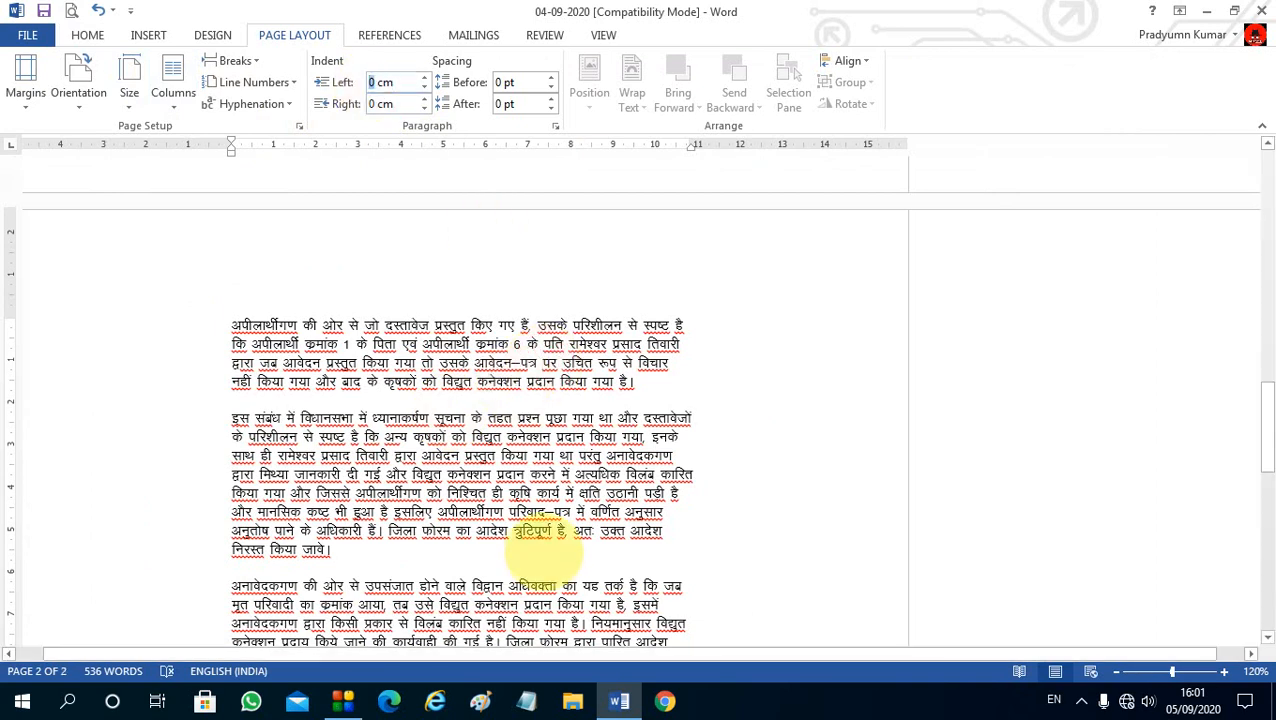
text(3)
key(Return)
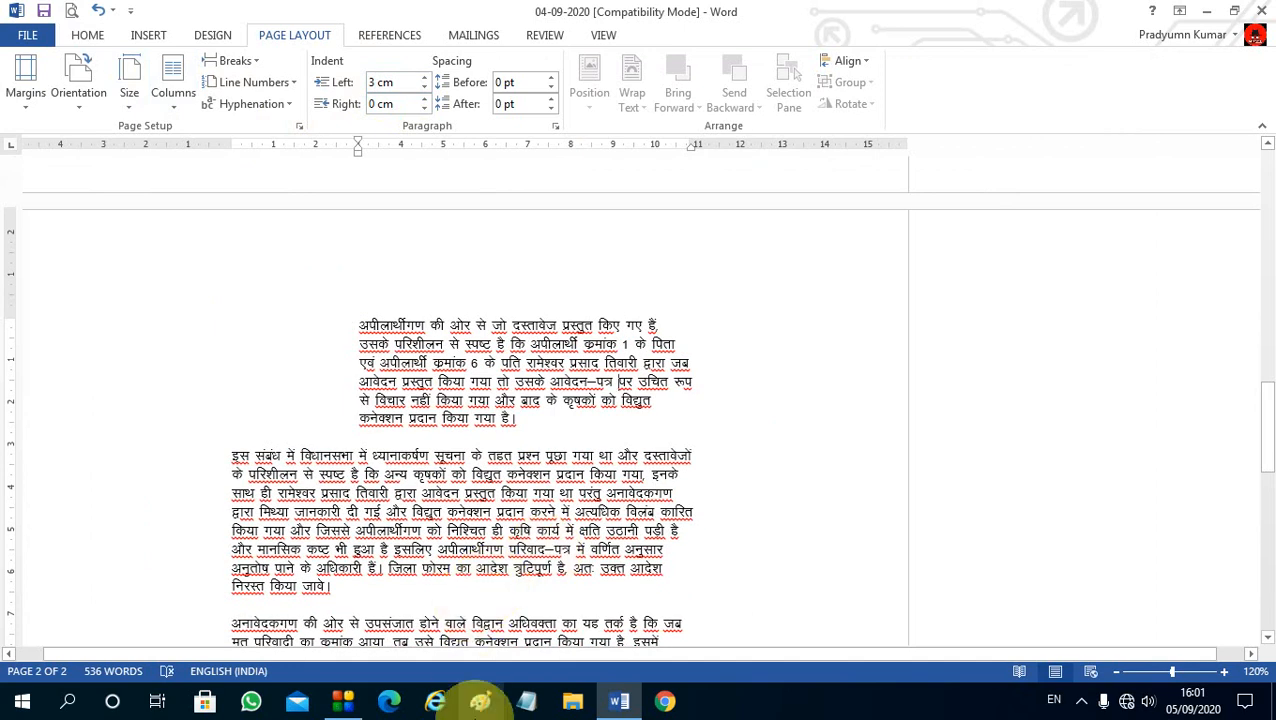
Step: Set the right indent of the second page's second paragraph to 2 cm and compare it with the paragraph above
click(613, 521)
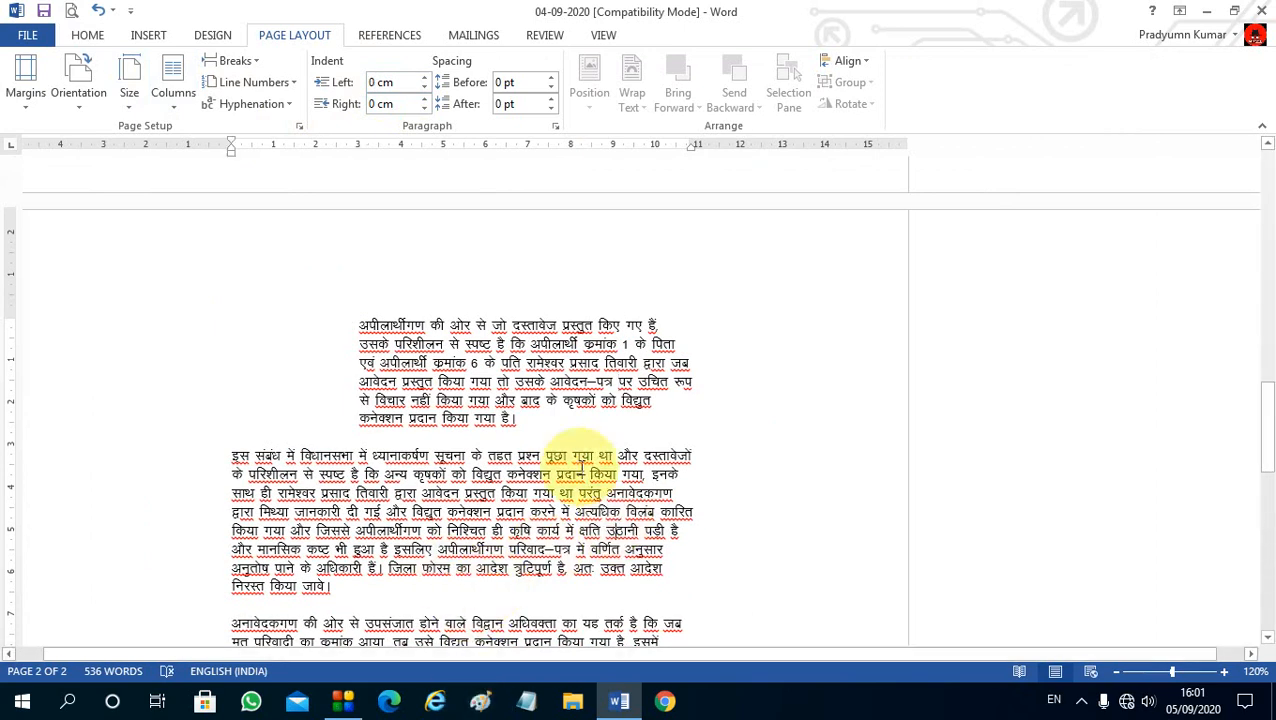
click(378, 104)
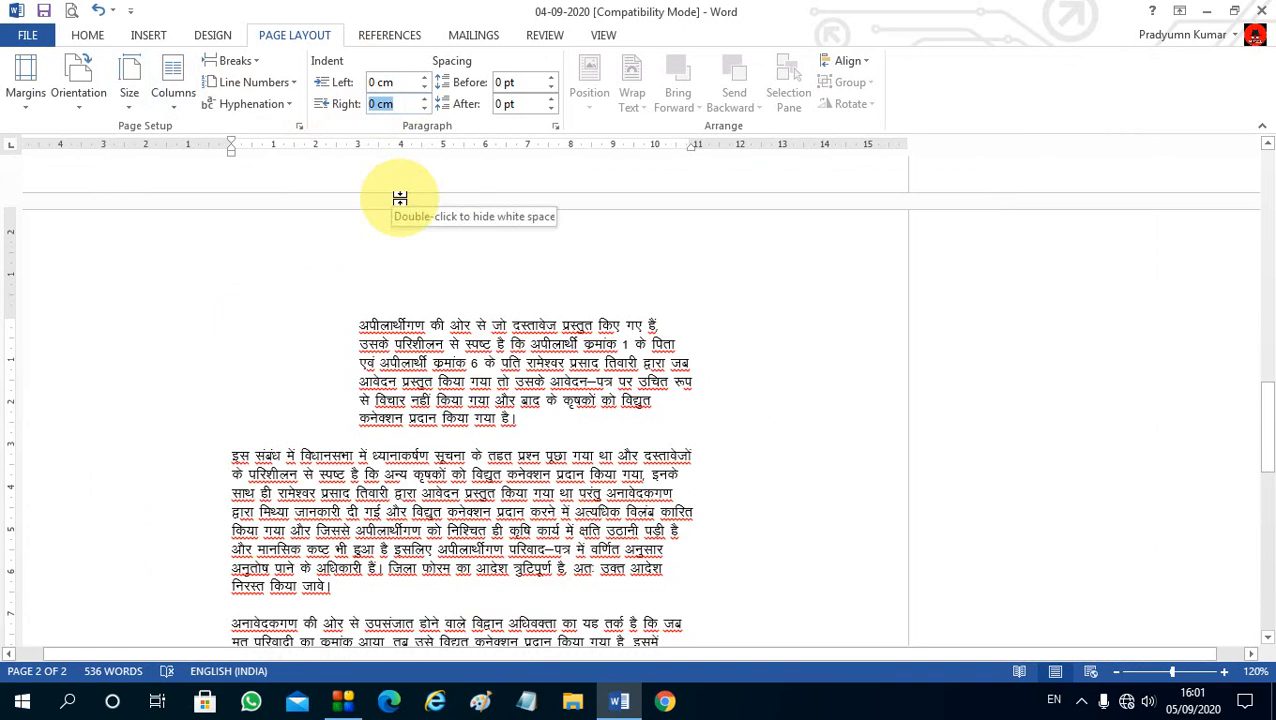
text(2)
key(Return)
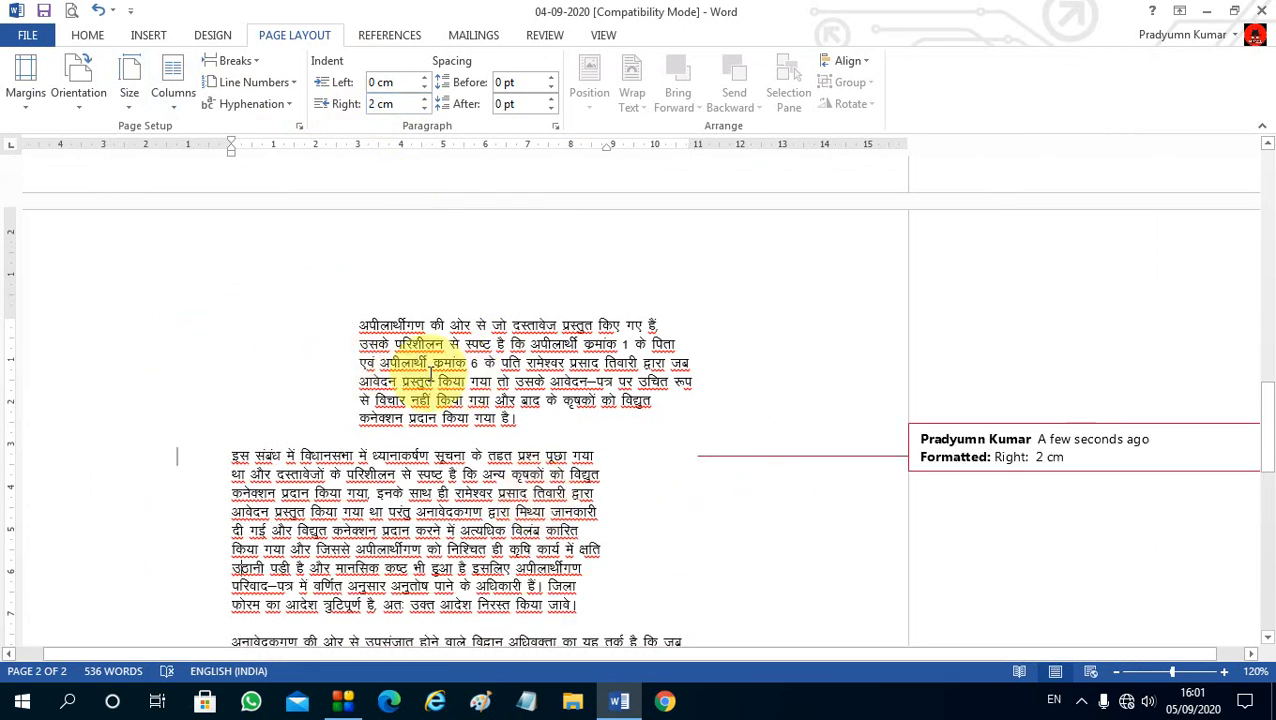
scroll(450, 380, down, 3)
scroll(508, 392, up, 2)
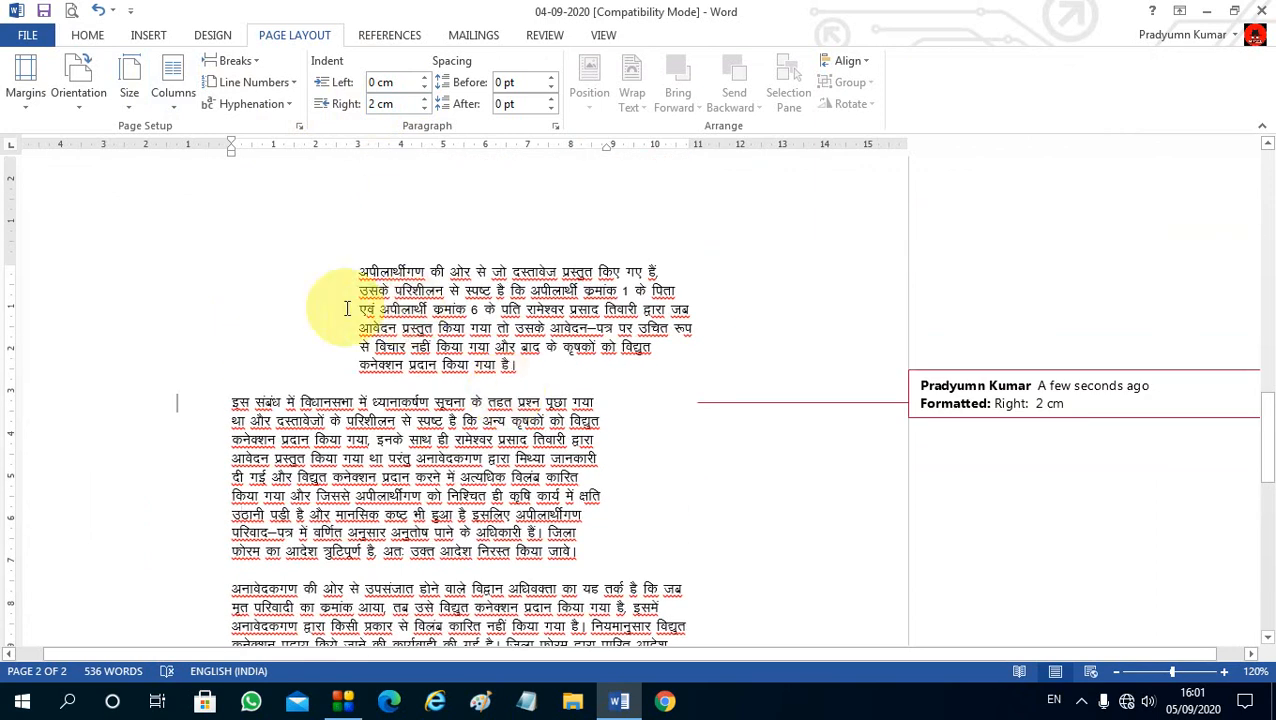
drag(407, 309, 272, 313)
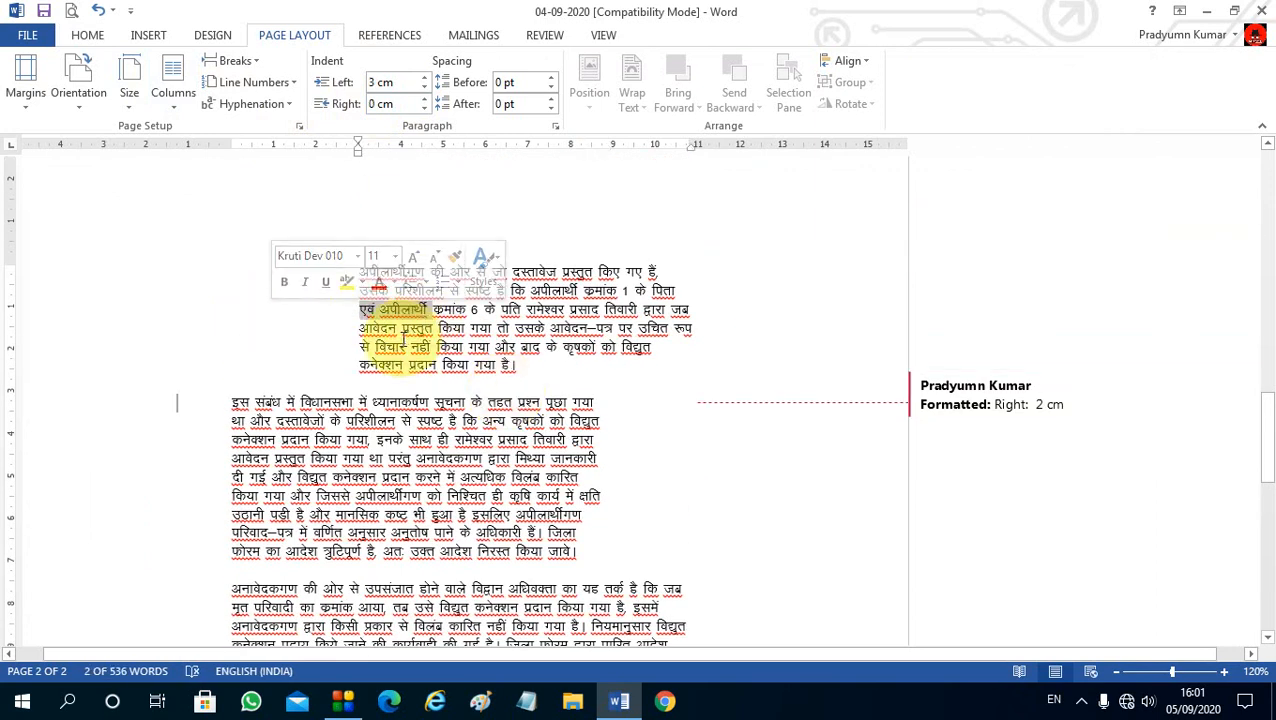
Step: Set the spacing before the second paragraph on the second page to 48 pt
click(434, 335)
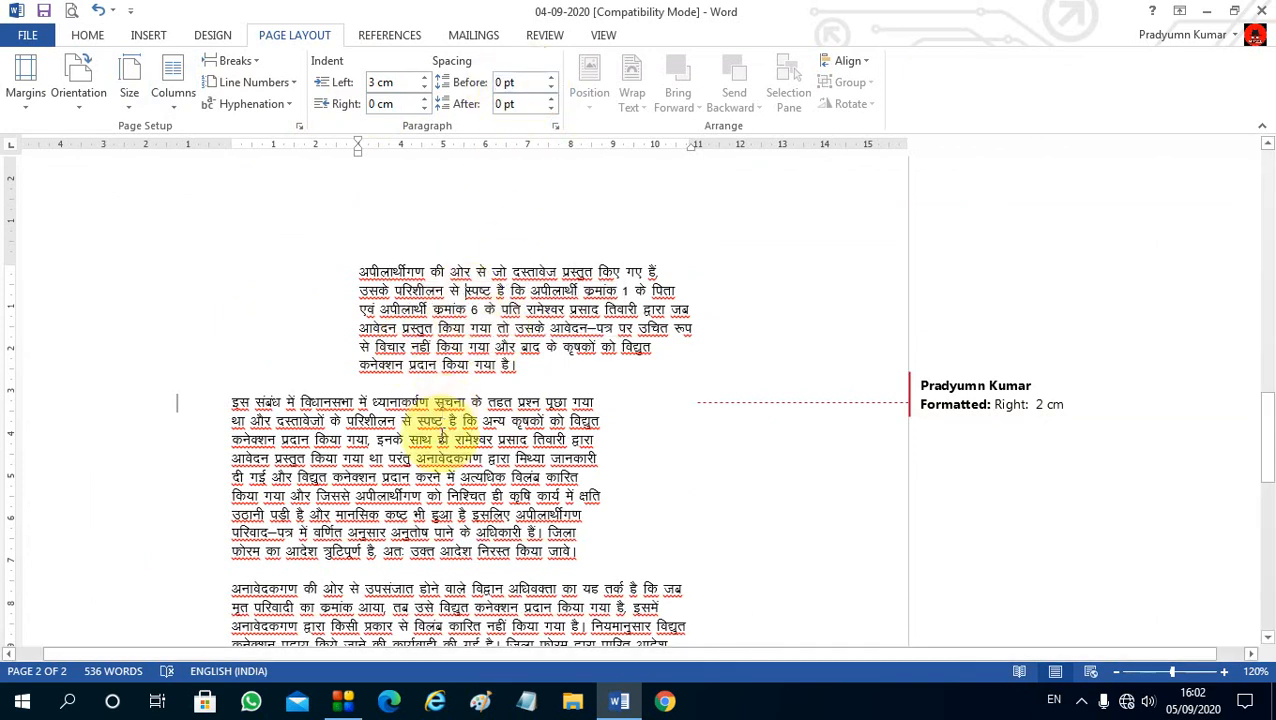
click(455, 418)
click(465, 355)
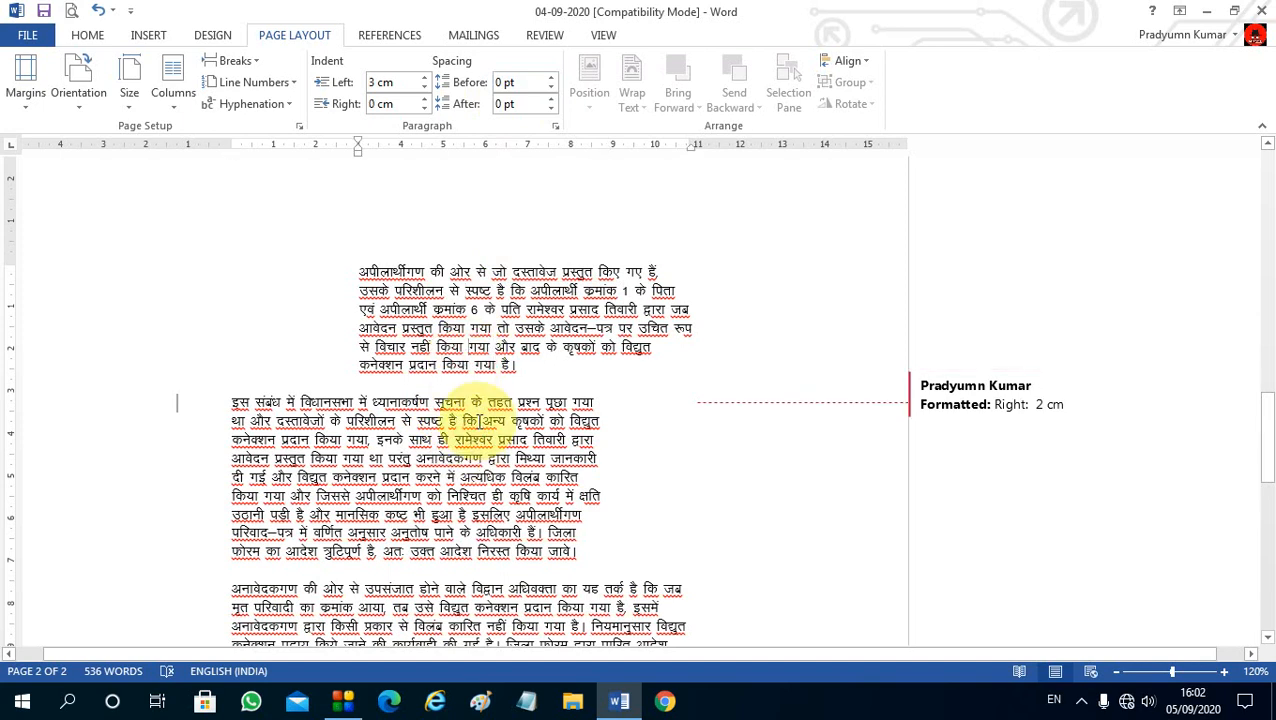
click(477, 421)
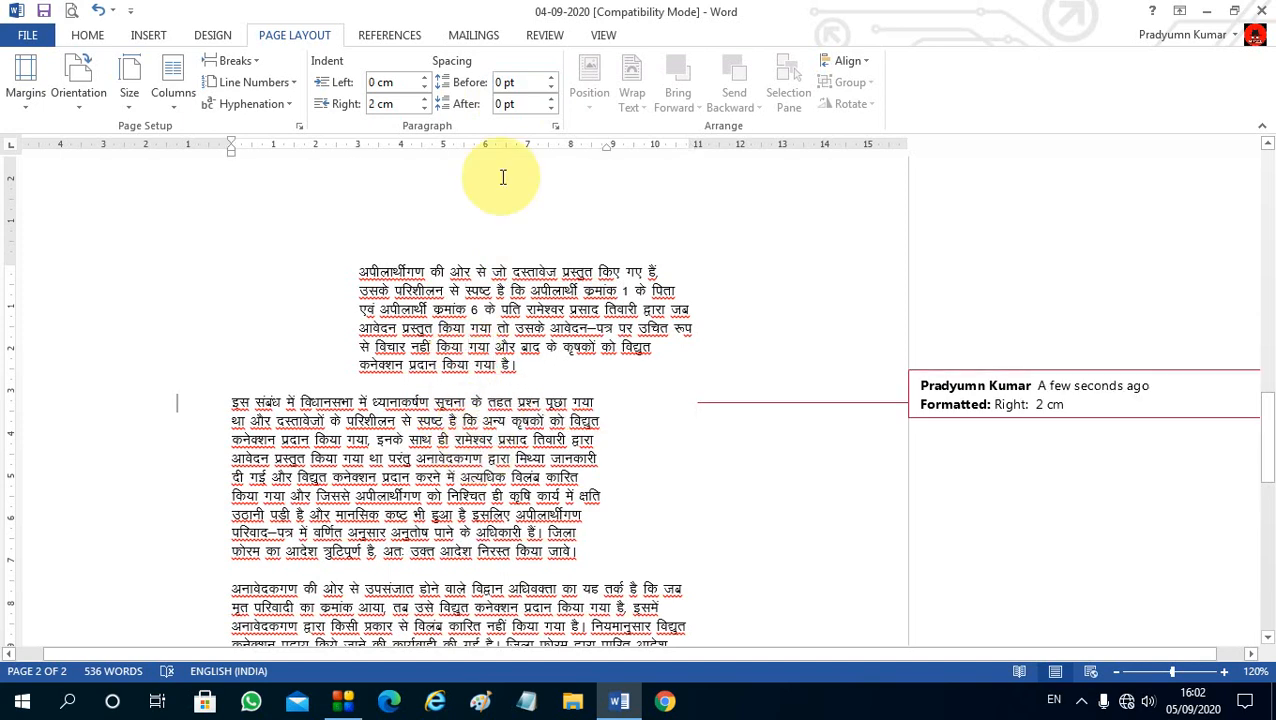
click(549, 79)
click(549, 79)
click(549, 79)
click(549, 79)
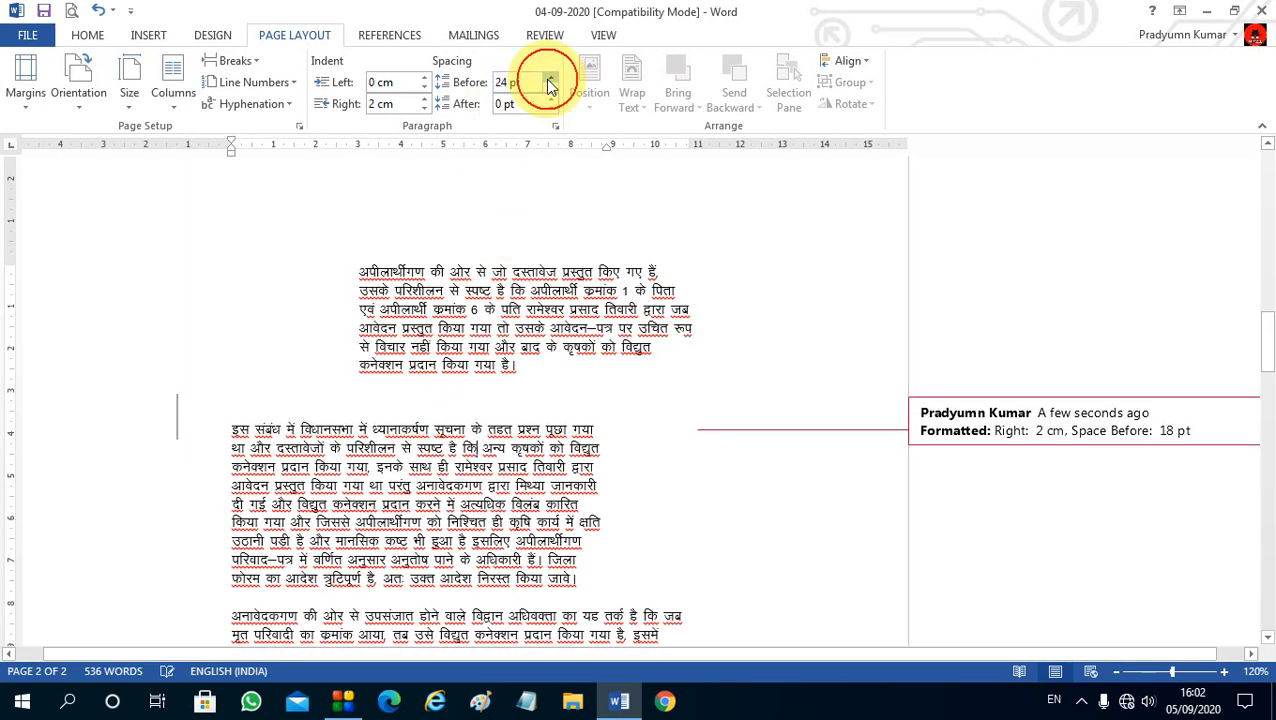
click(549, 79)
click(549, 79)
click(549, 79)
click(549, 79)
click(549, 79)
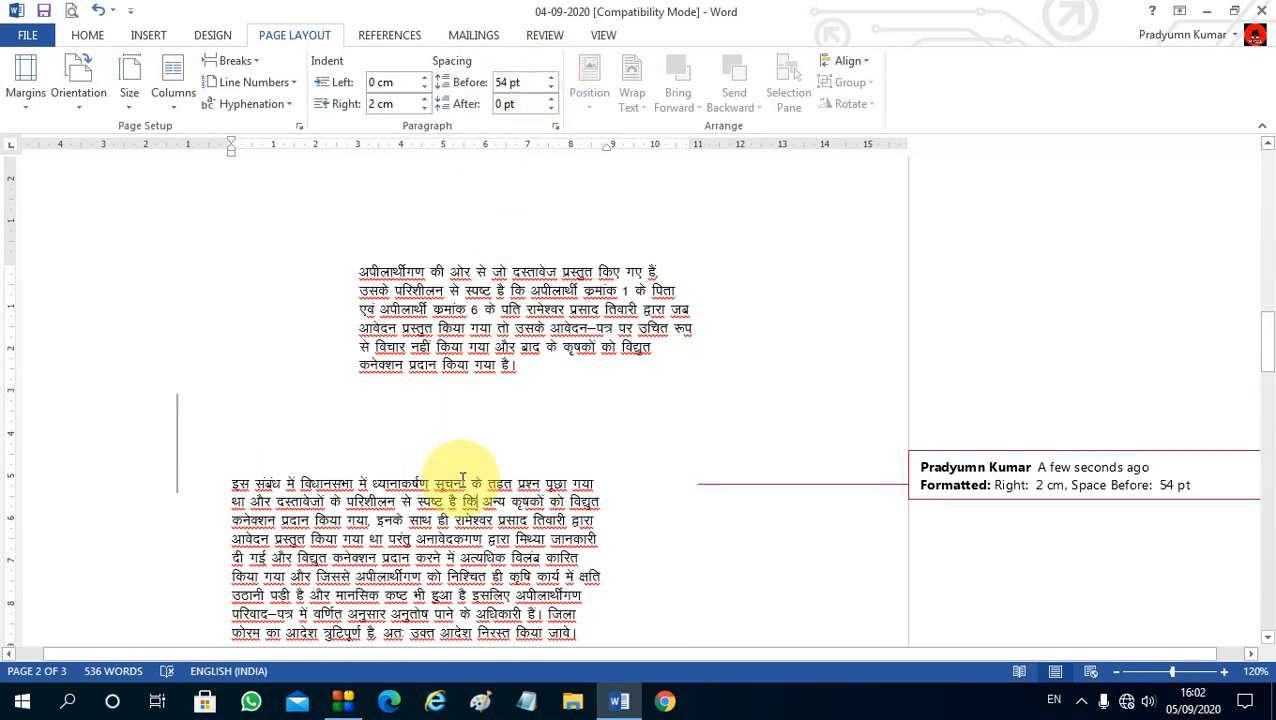
click(549, 89)
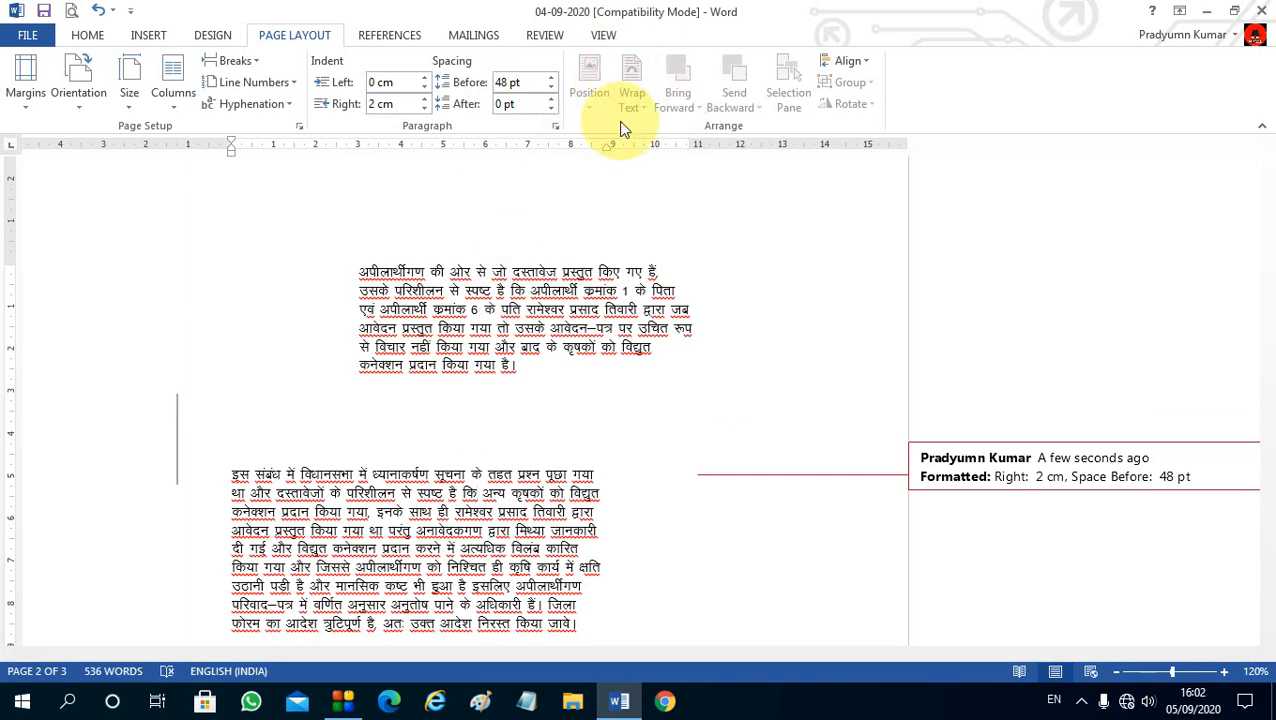
Step: Insert blue shadowed WordArt with the default text "Your text here" in the first line of the second page's first paragraph
click(550, 381)
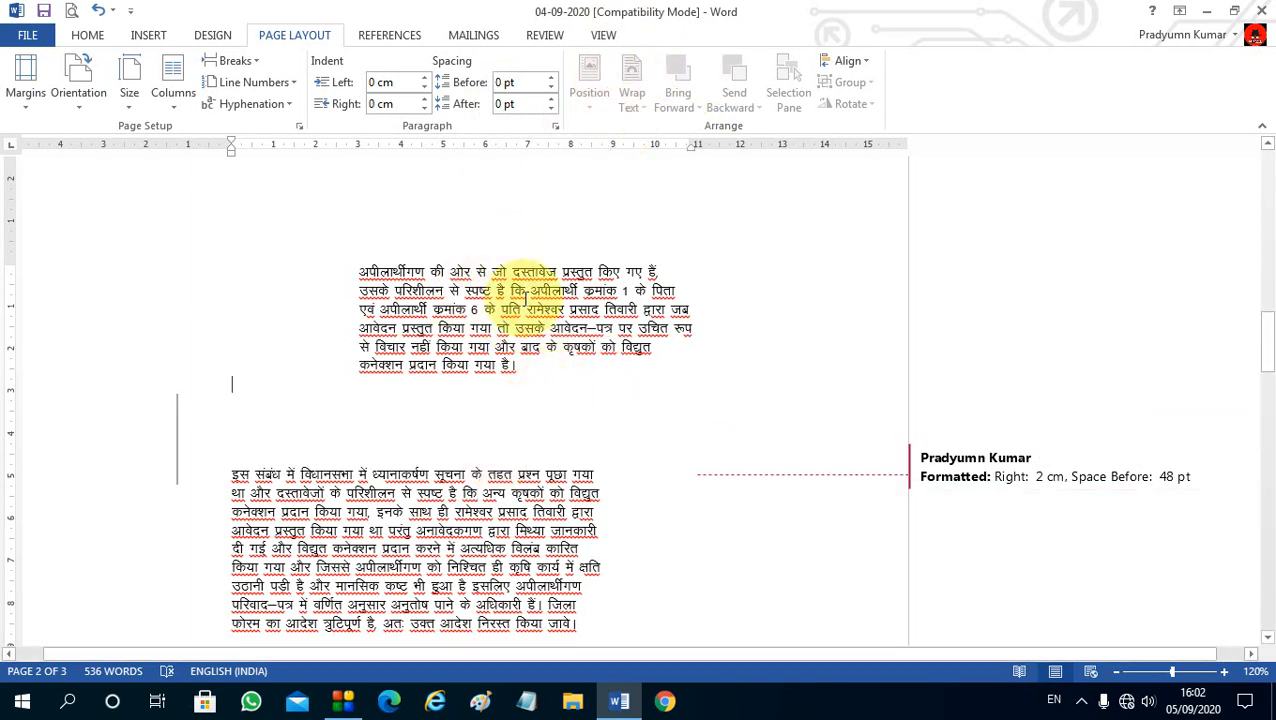
click(484, 213)
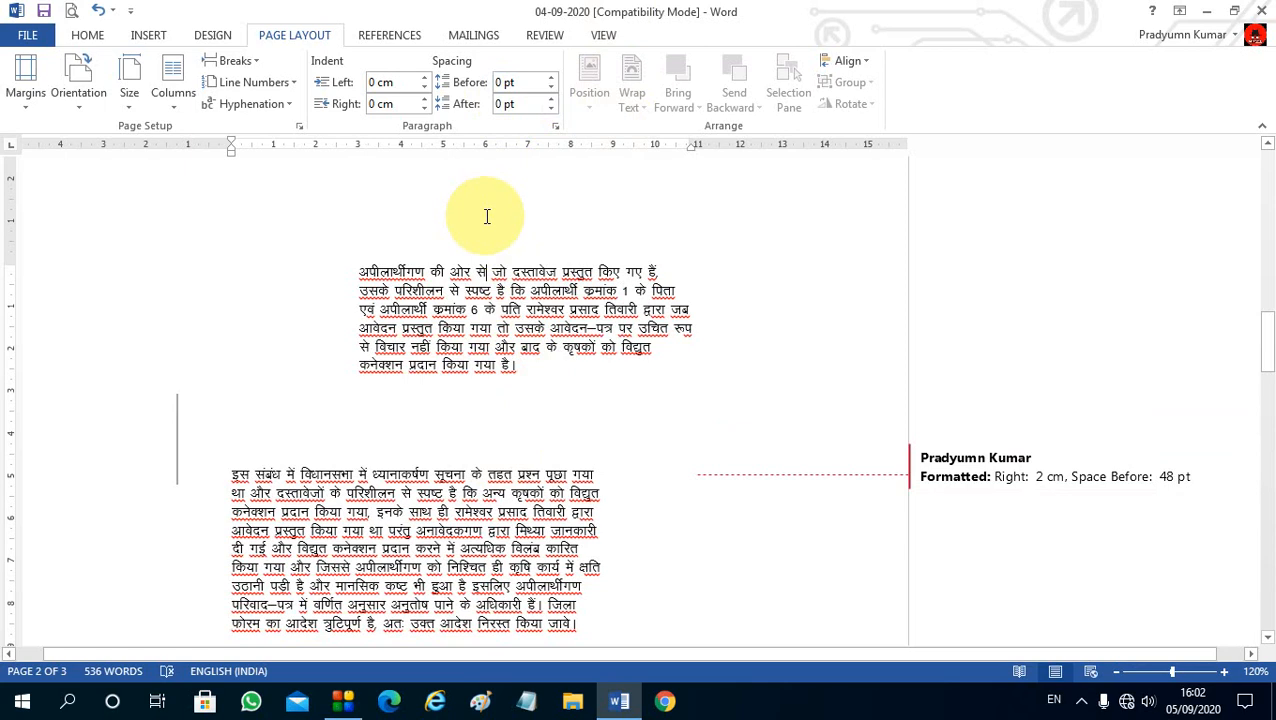
click(148, 35)
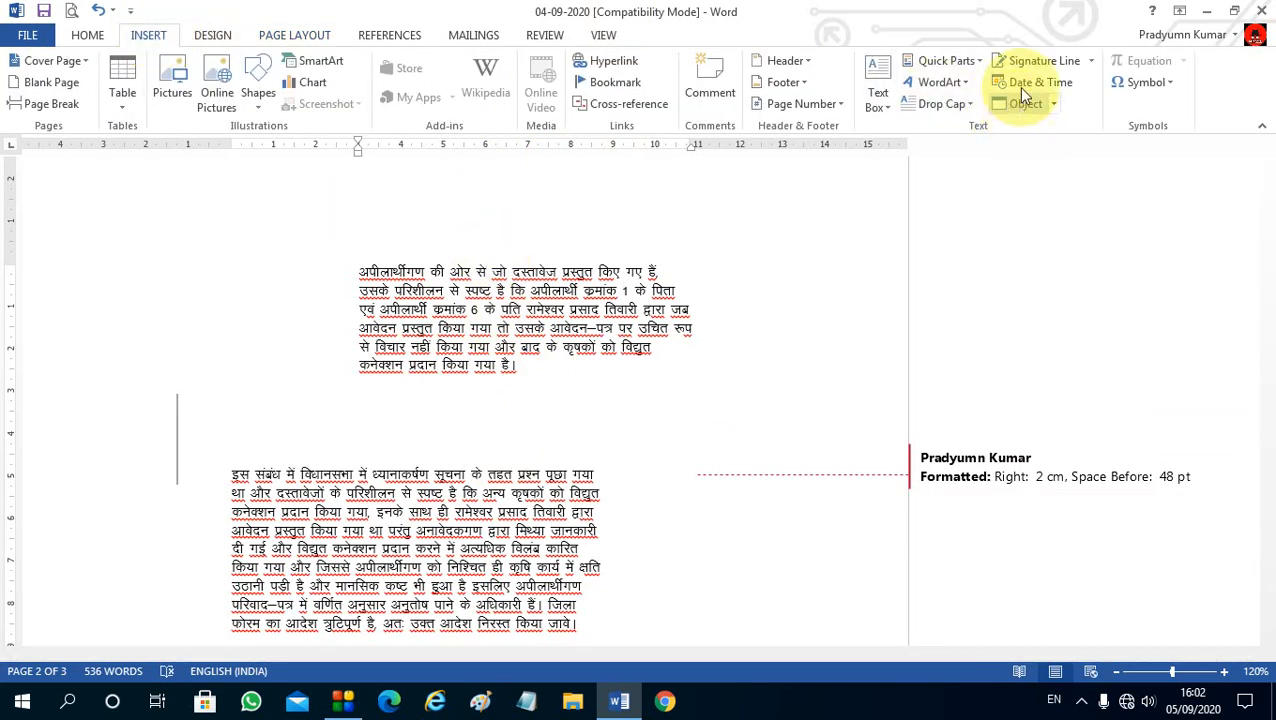
click(937, 82)
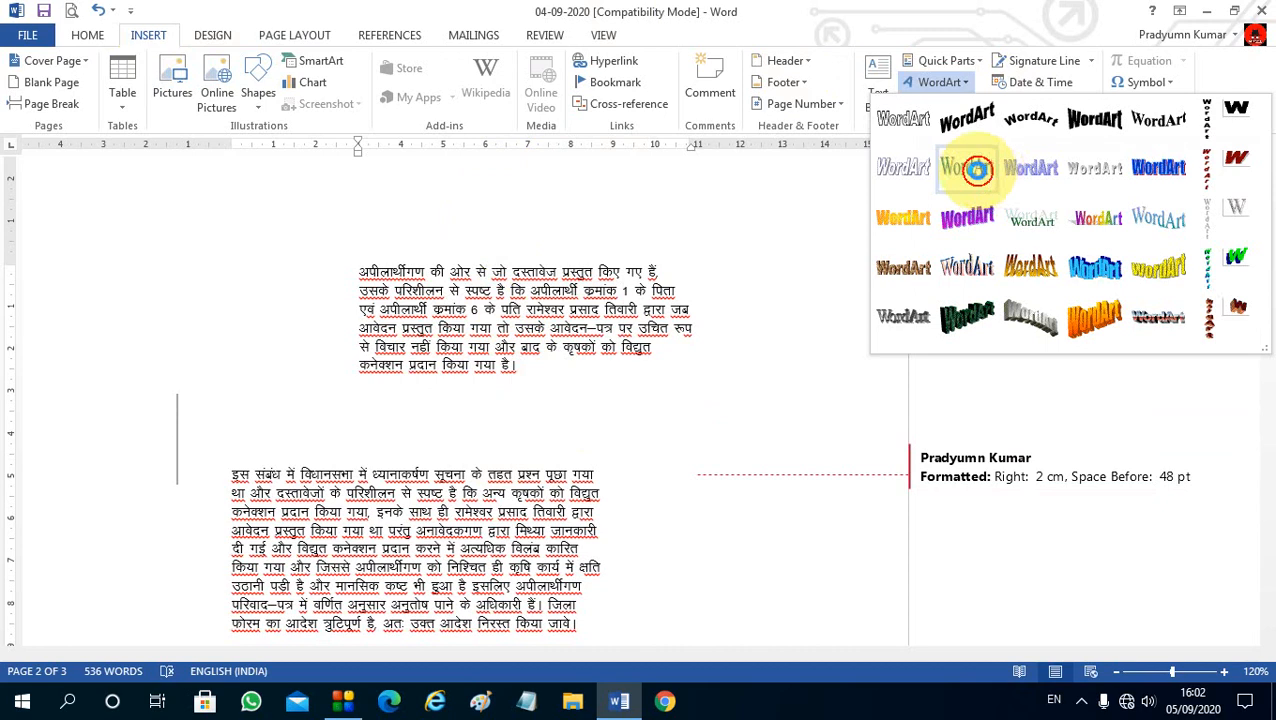
click(977, 170)
click(757, 503)
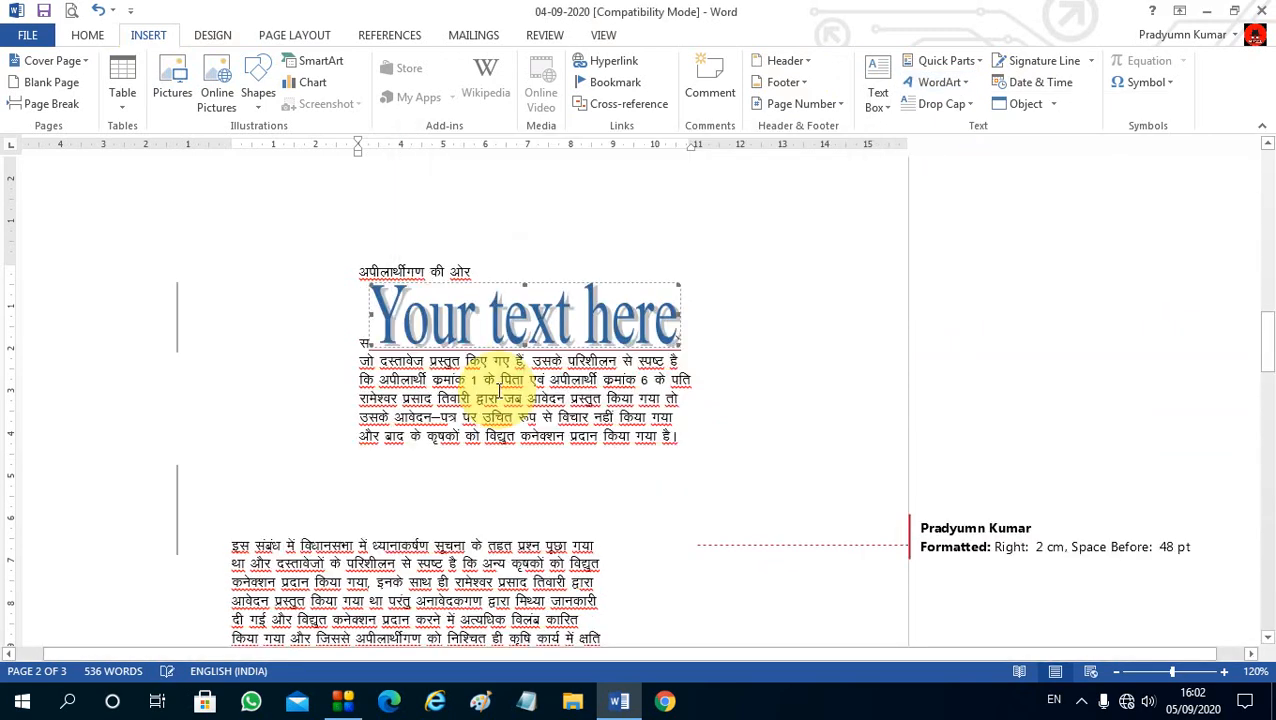
Step: Shrink the WordArt to about 3.5 cm wide and roughly one text line high so it fits within the paragraph's first line
click(285, 40)
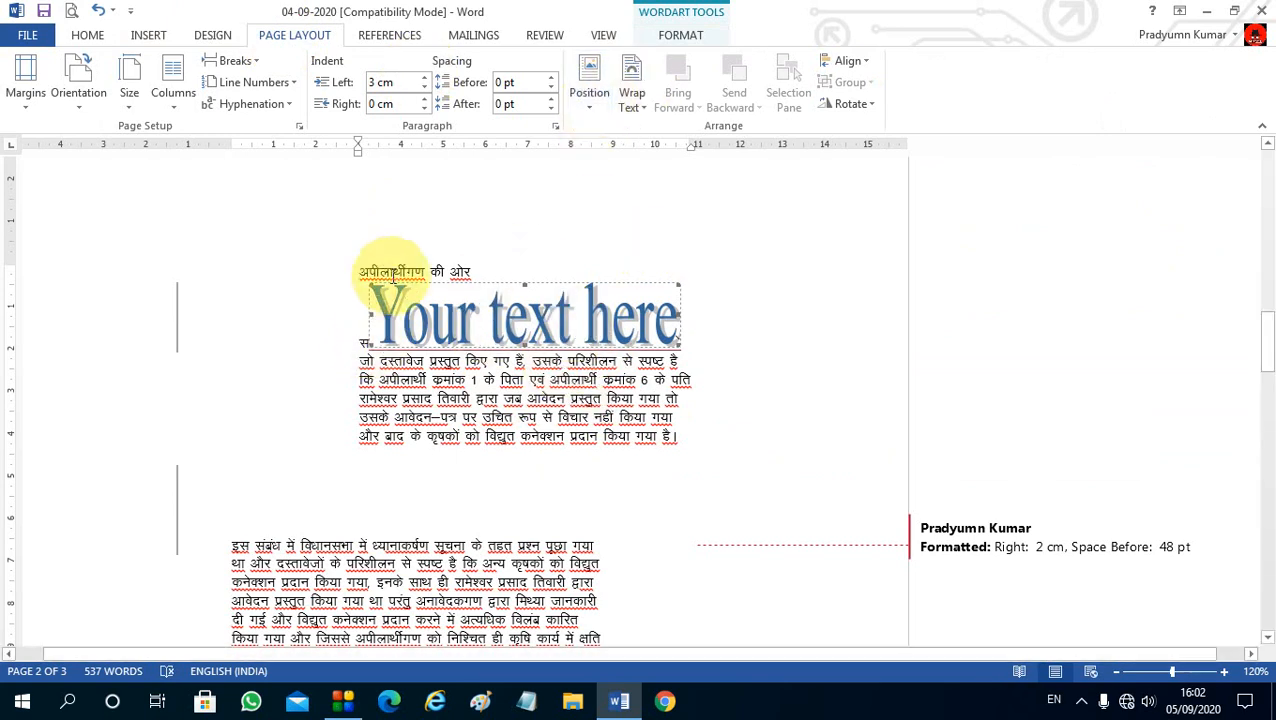
drag(371, 283, 552, 292)
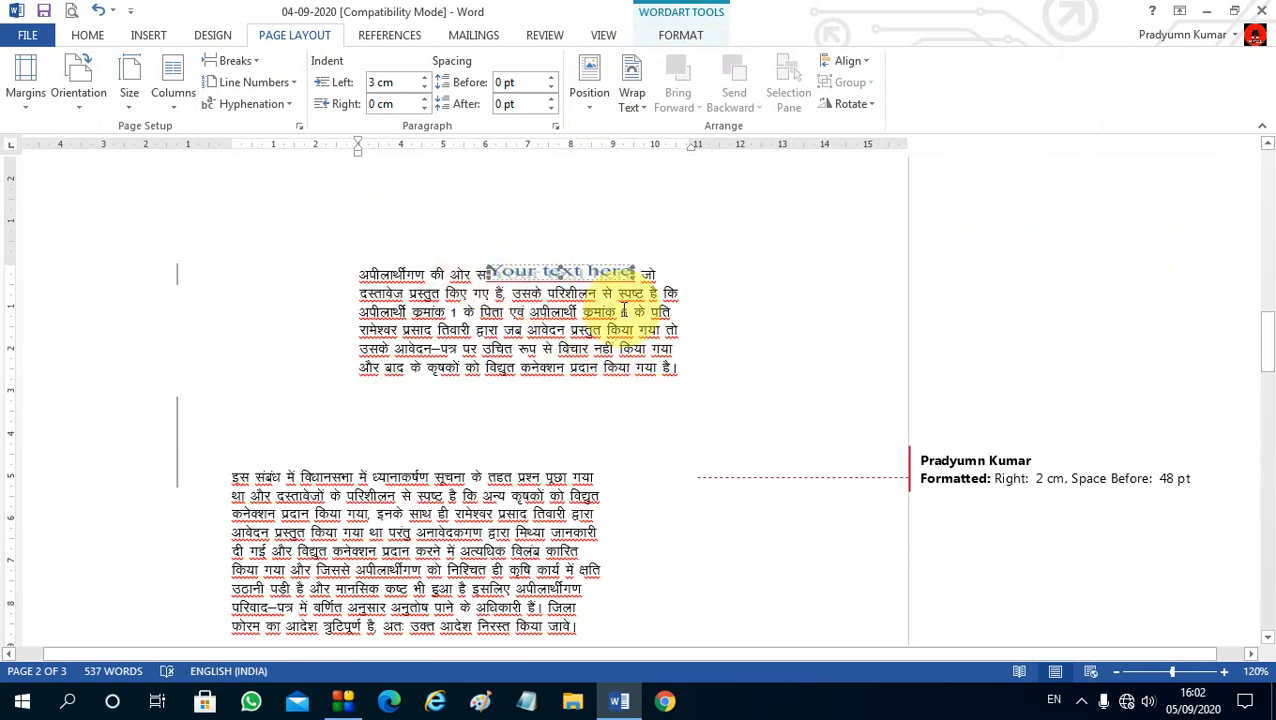
click(473, 276)
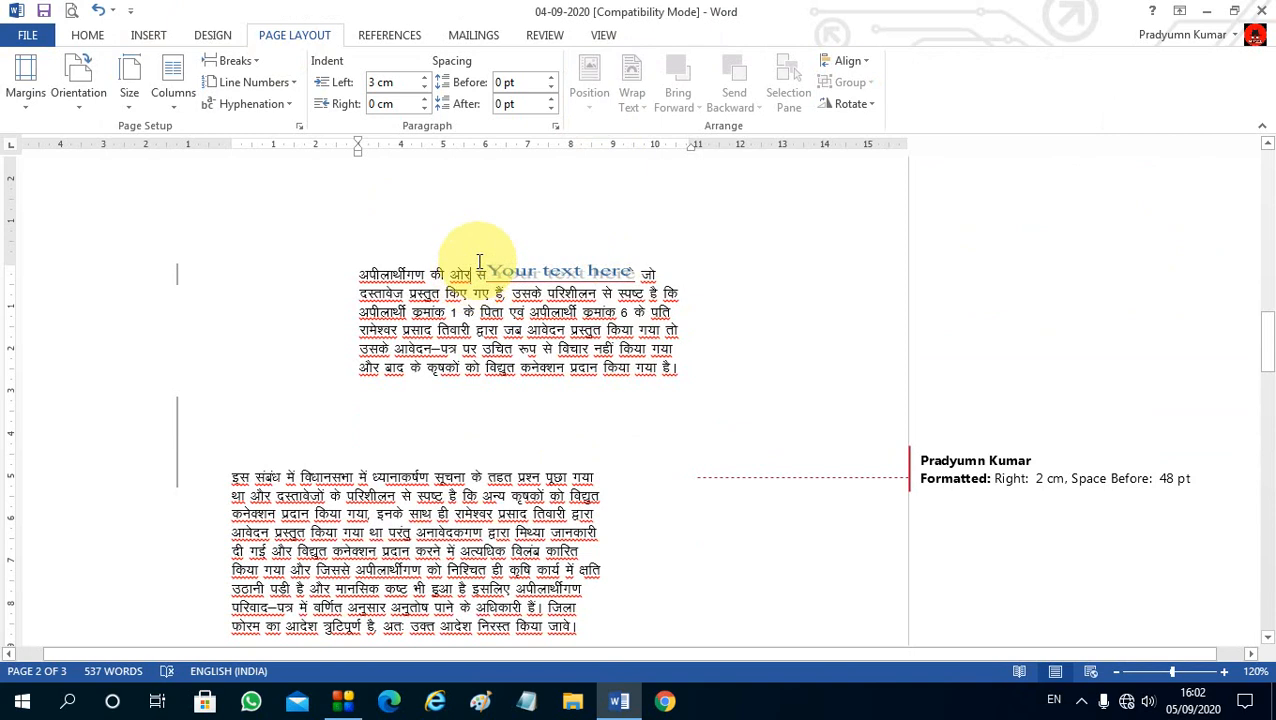
Step: Examine the Position and Wrap Text options available for the WordArt without applying any of them
click(557, 270)
click(589, 92)
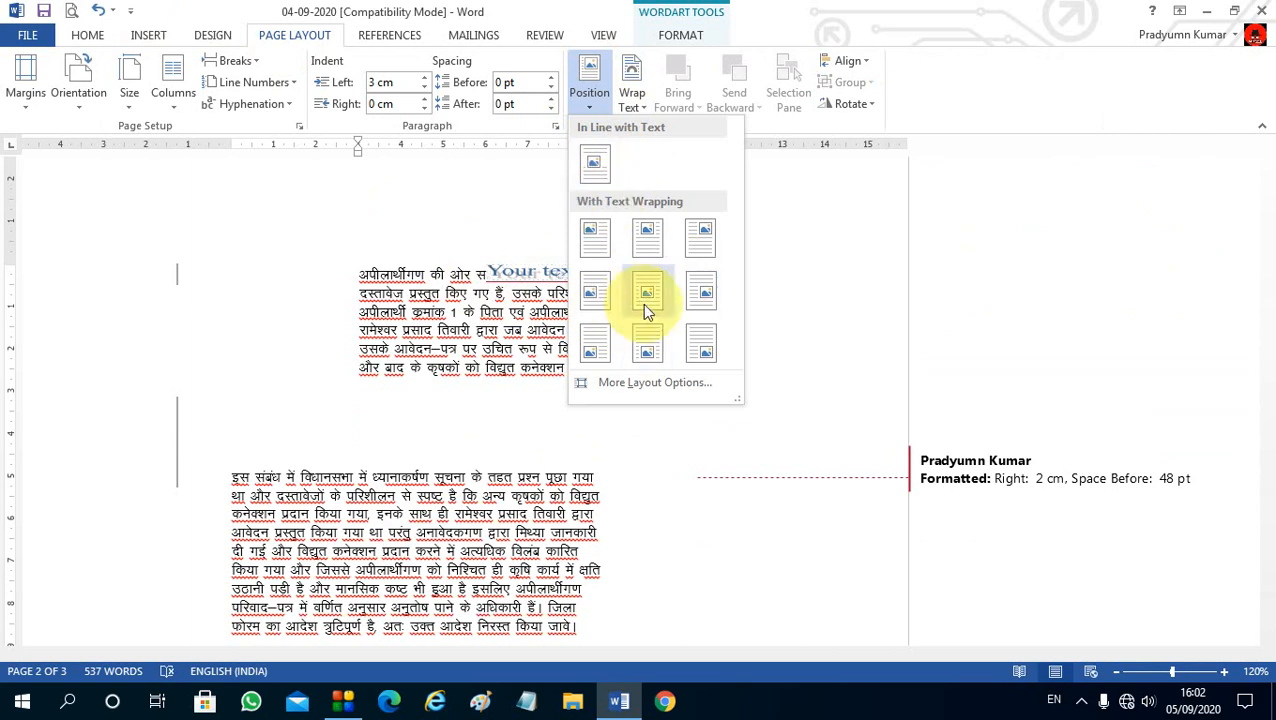
click(636, 102)
click(636, 102)
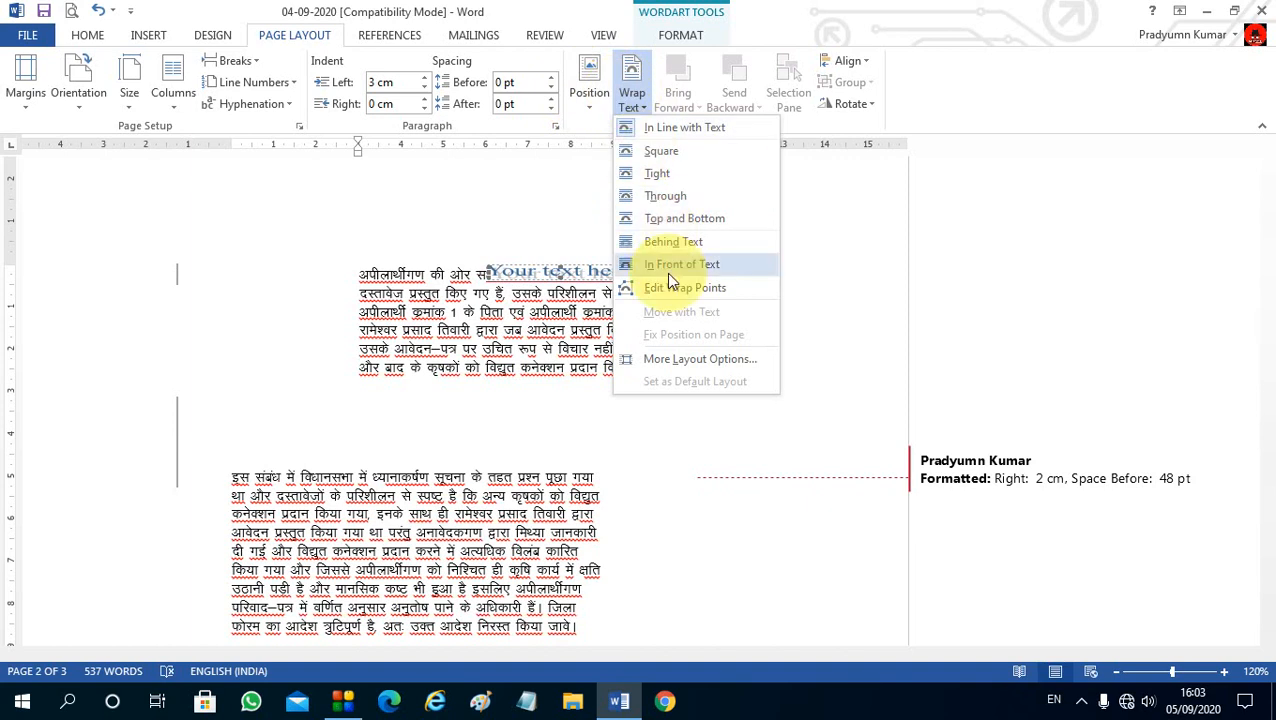
click(590, 98)
click(633, 62)
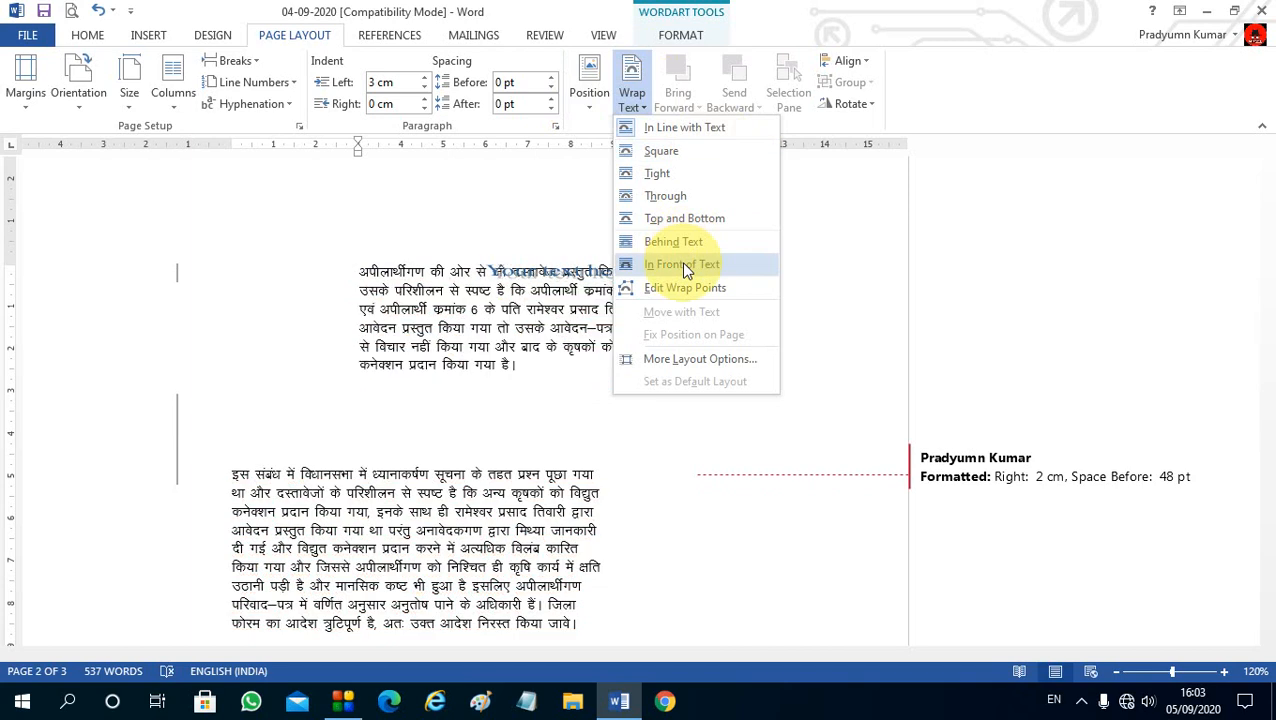
click(724, 253)
click(843, 248)
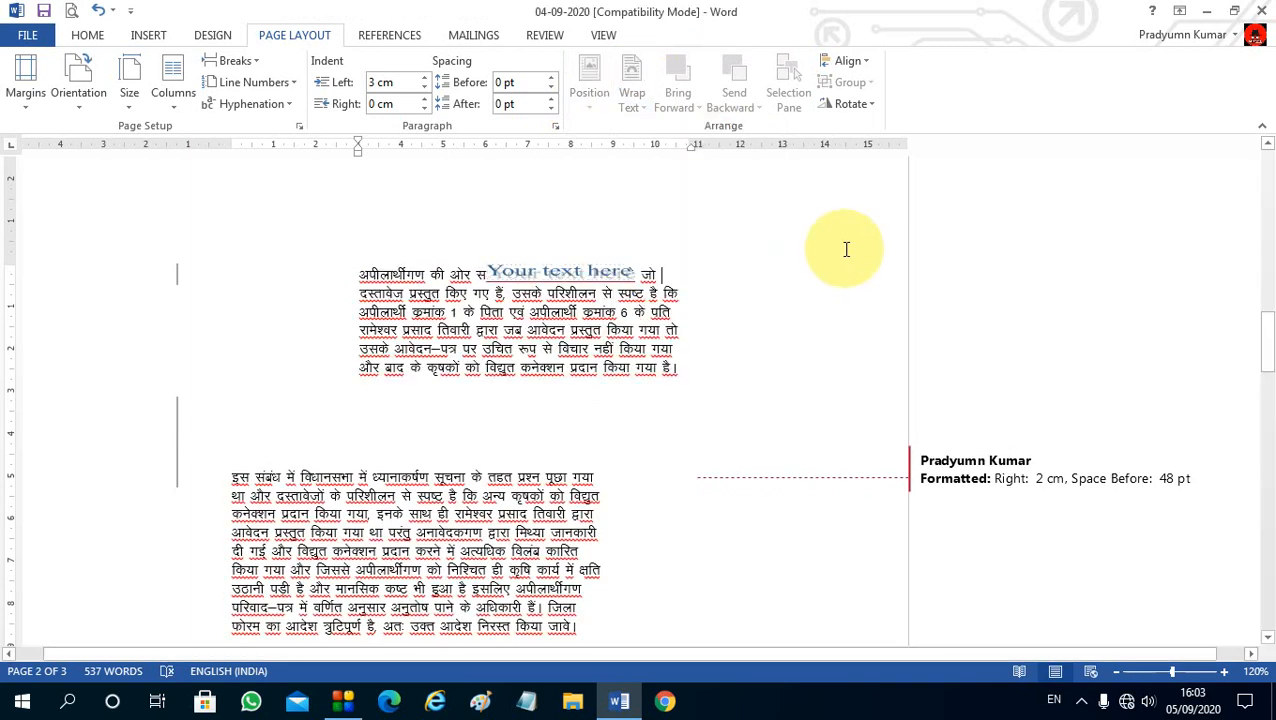
Step: Examine the Align options for the WordArt, then zoom the document out to 100%
click(574, 278)
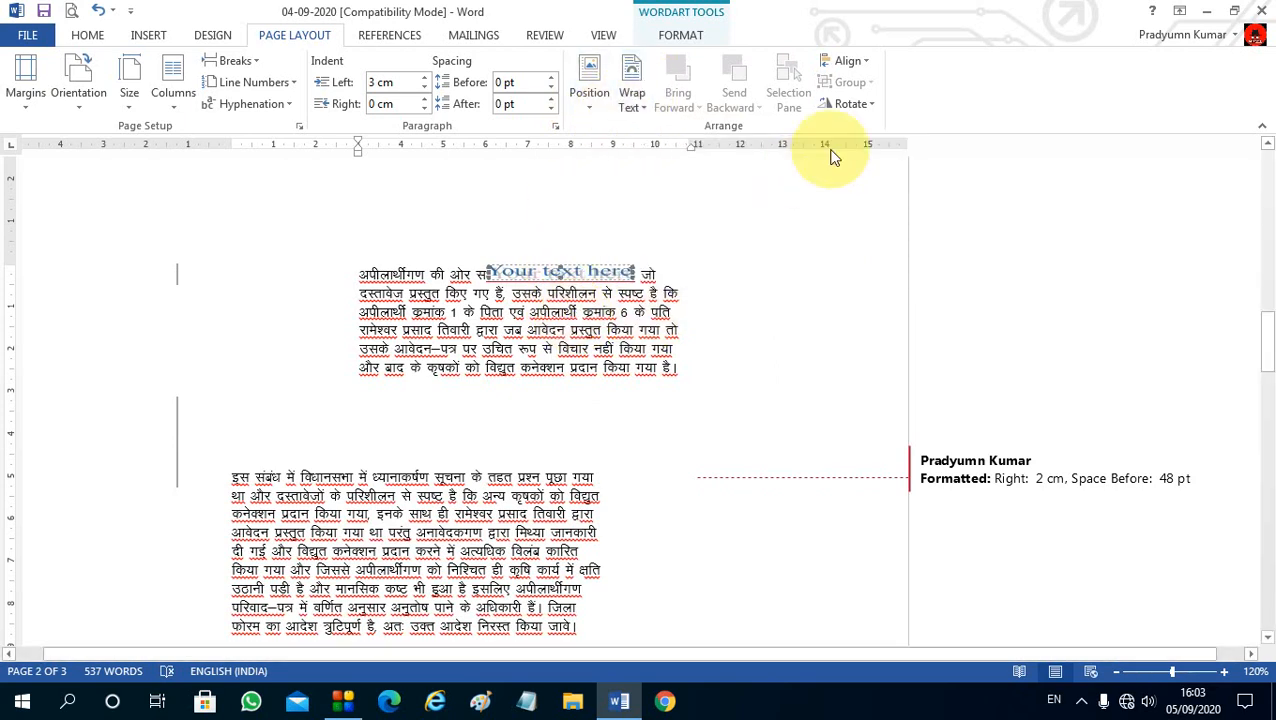
click(843, 62)
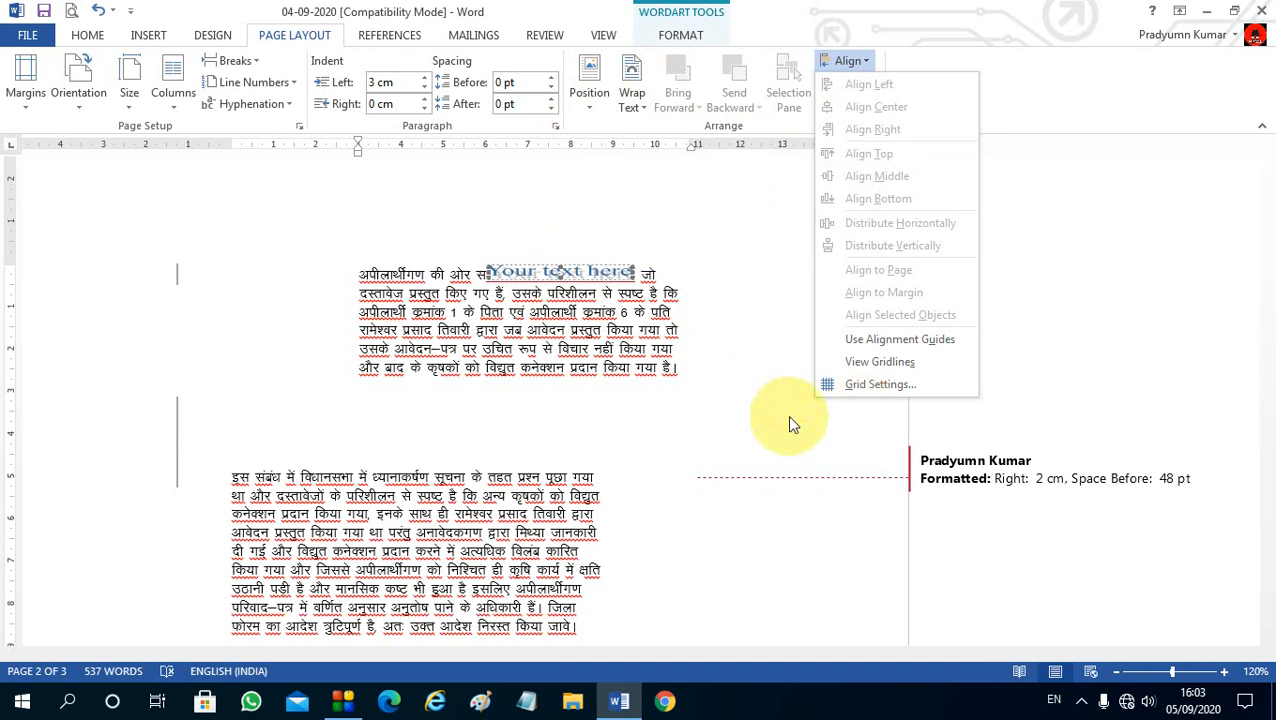
click(772, 372)
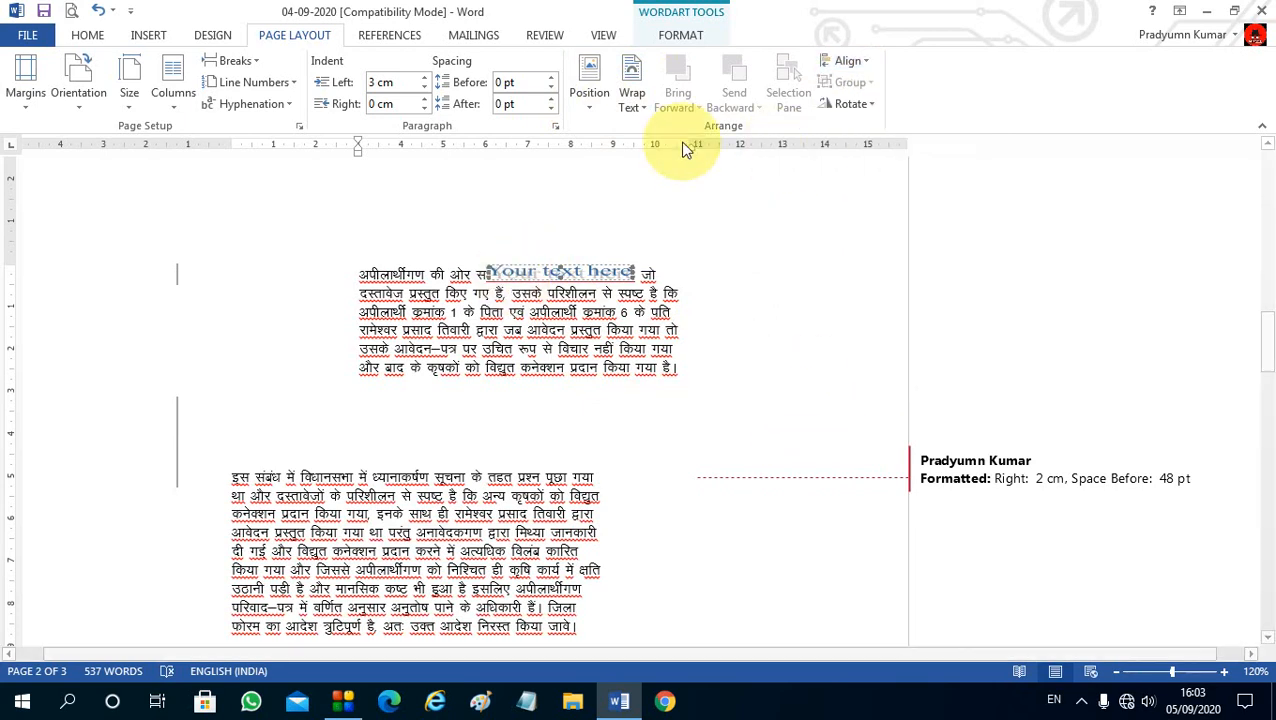
ctrl+scroll(362, 292, down, 2)
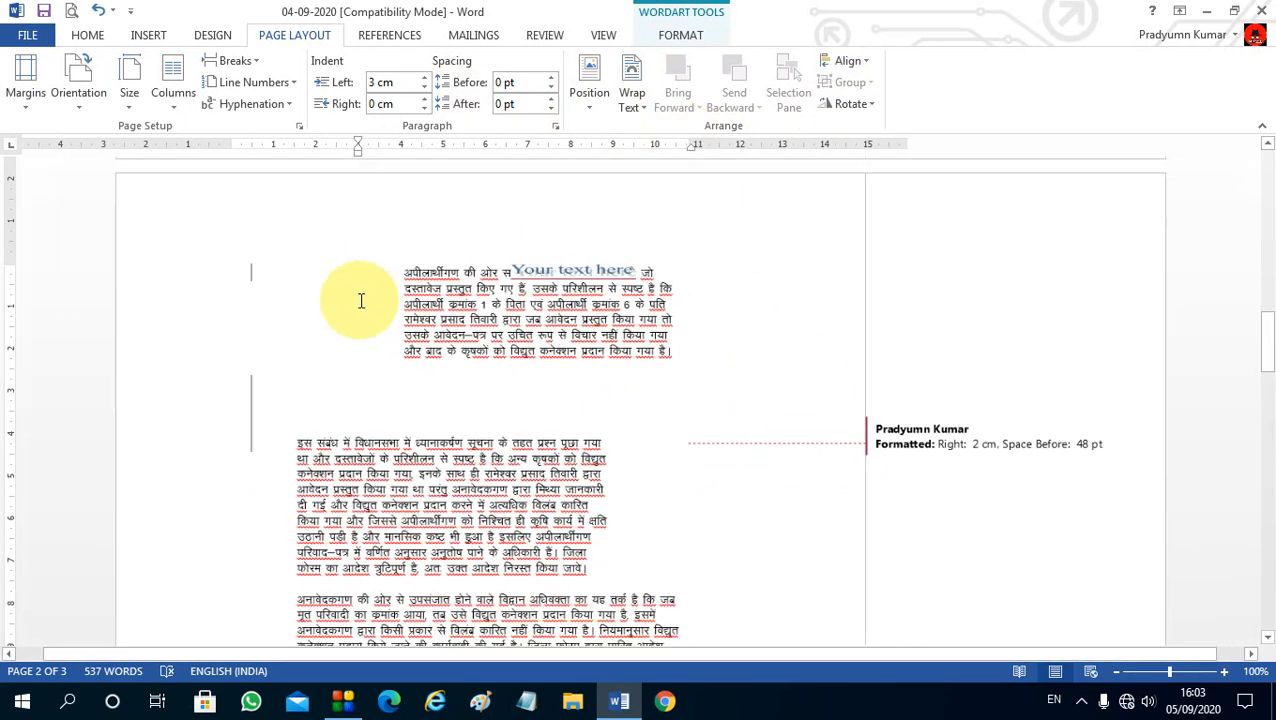
click(313, 226)
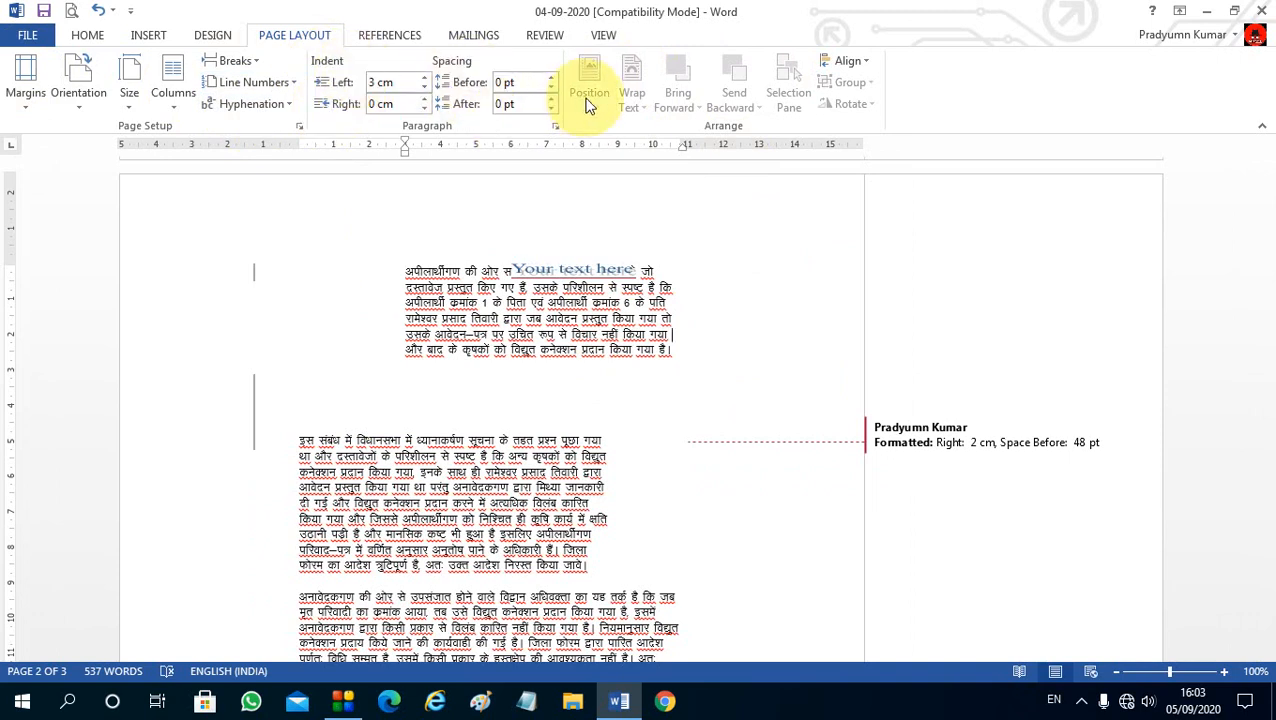
Step: Set up a custom text watermark for the document with the text "fsdfsdfsdf"
click(212, 36)
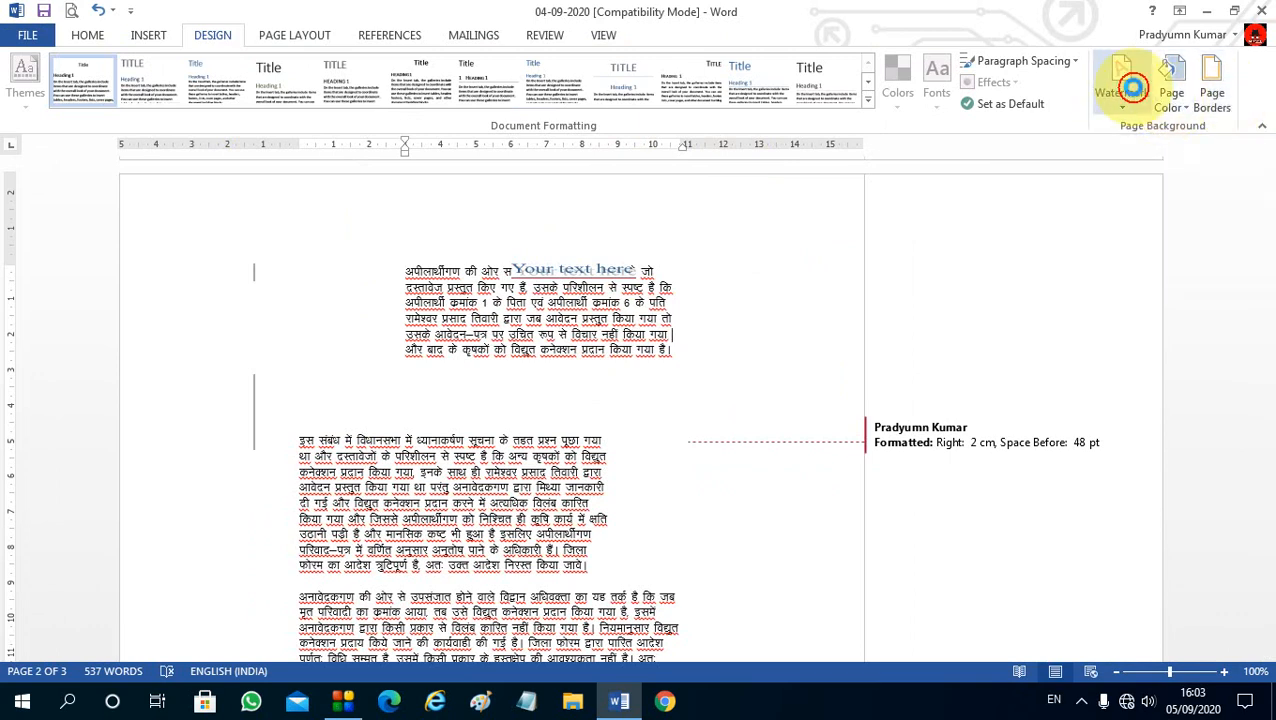
click(1133, 88)
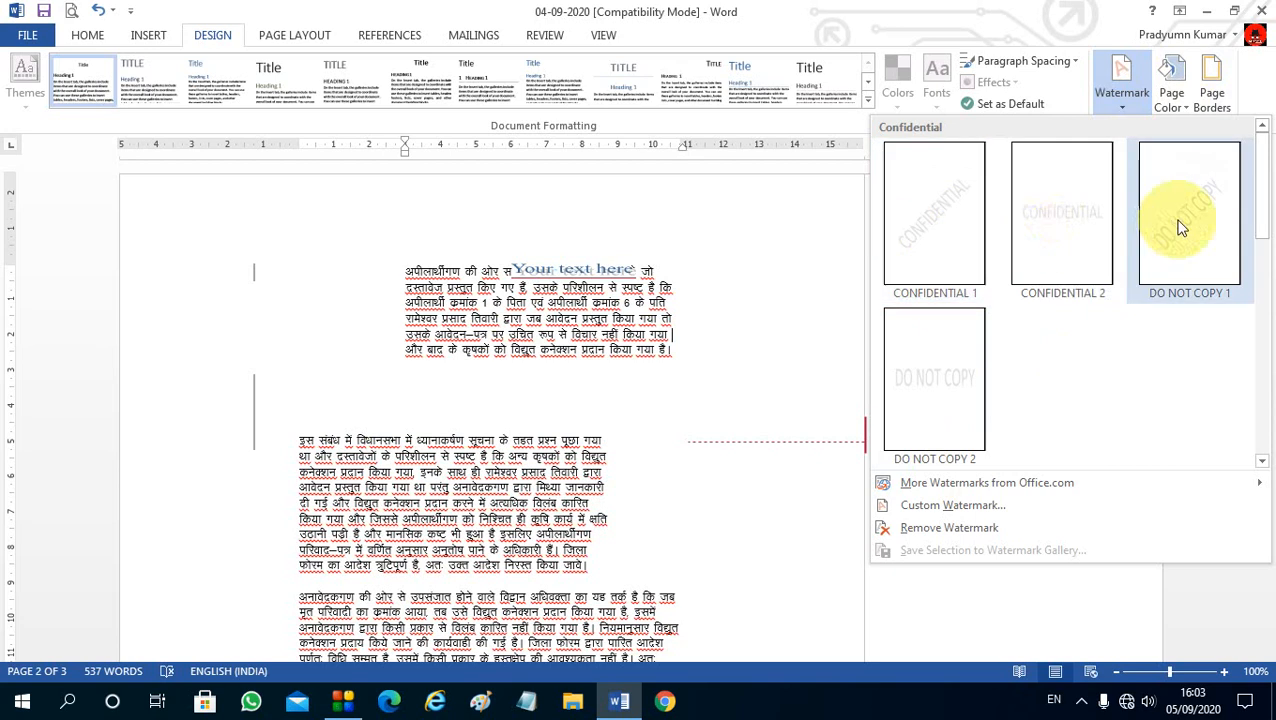
click(941, 504)
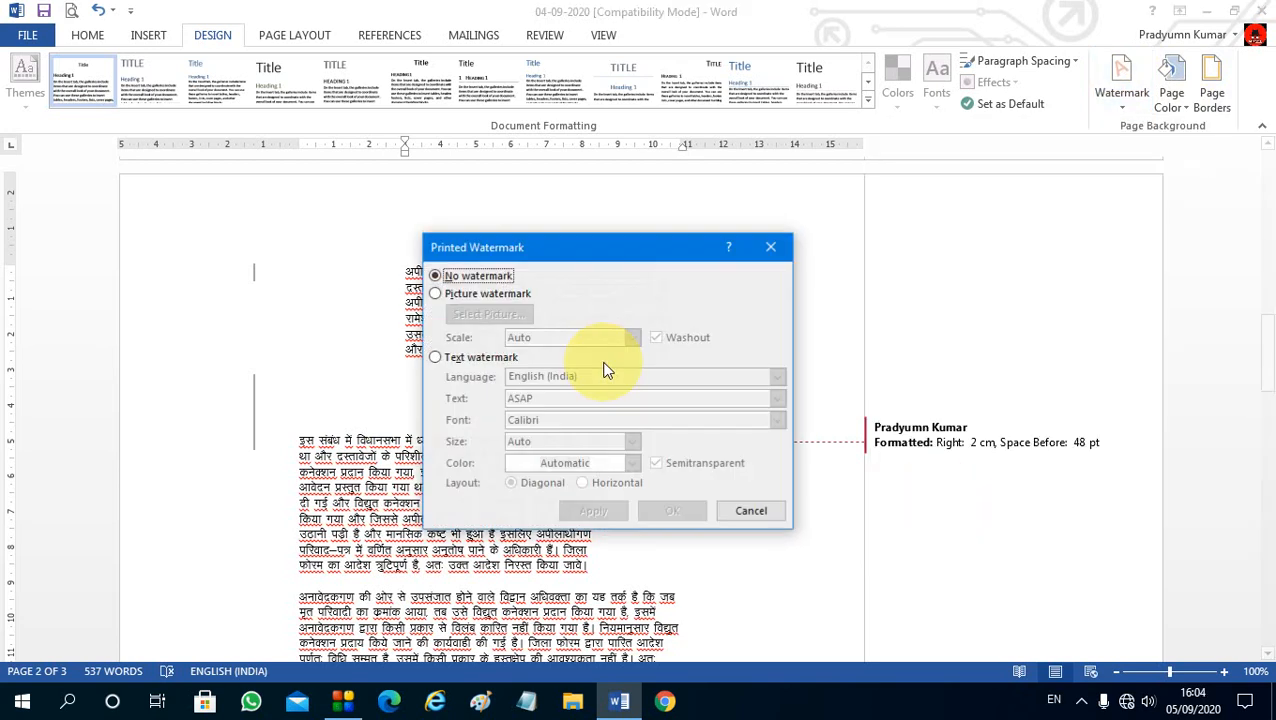
click(460, 294)
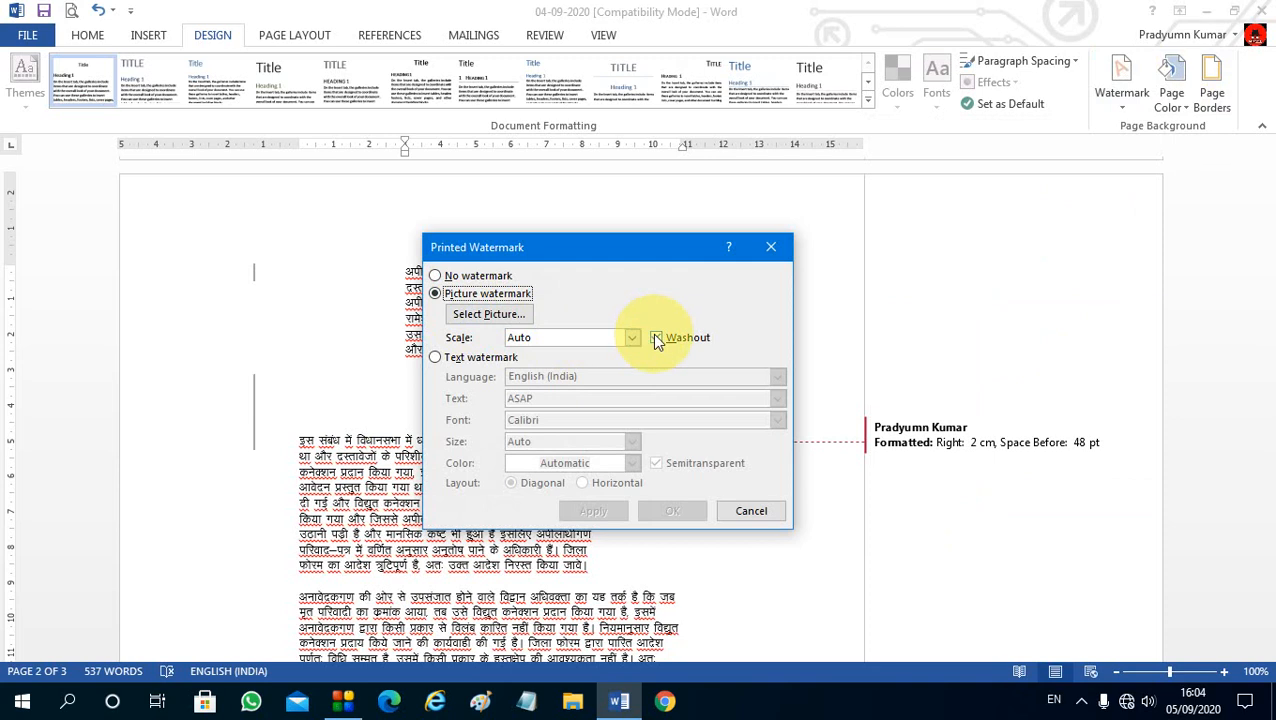
click(484, 359)
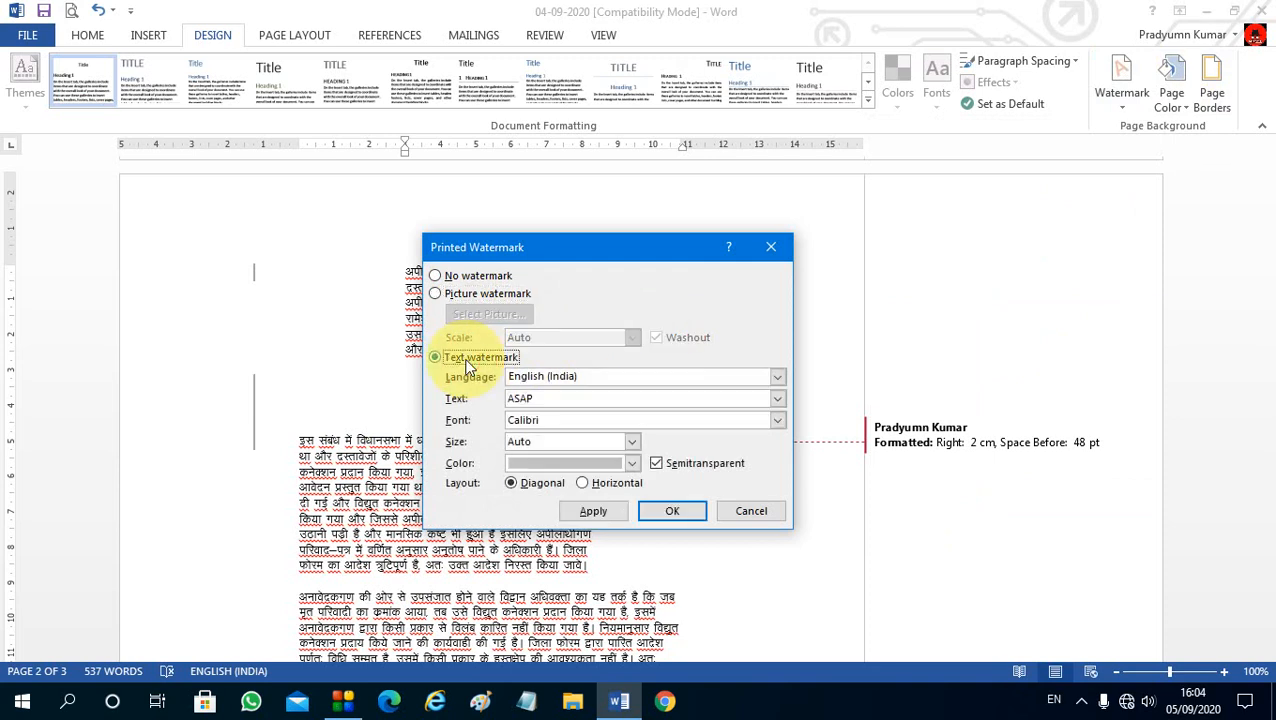
double_click(550, 397)
text(fsdfsdfsdf)
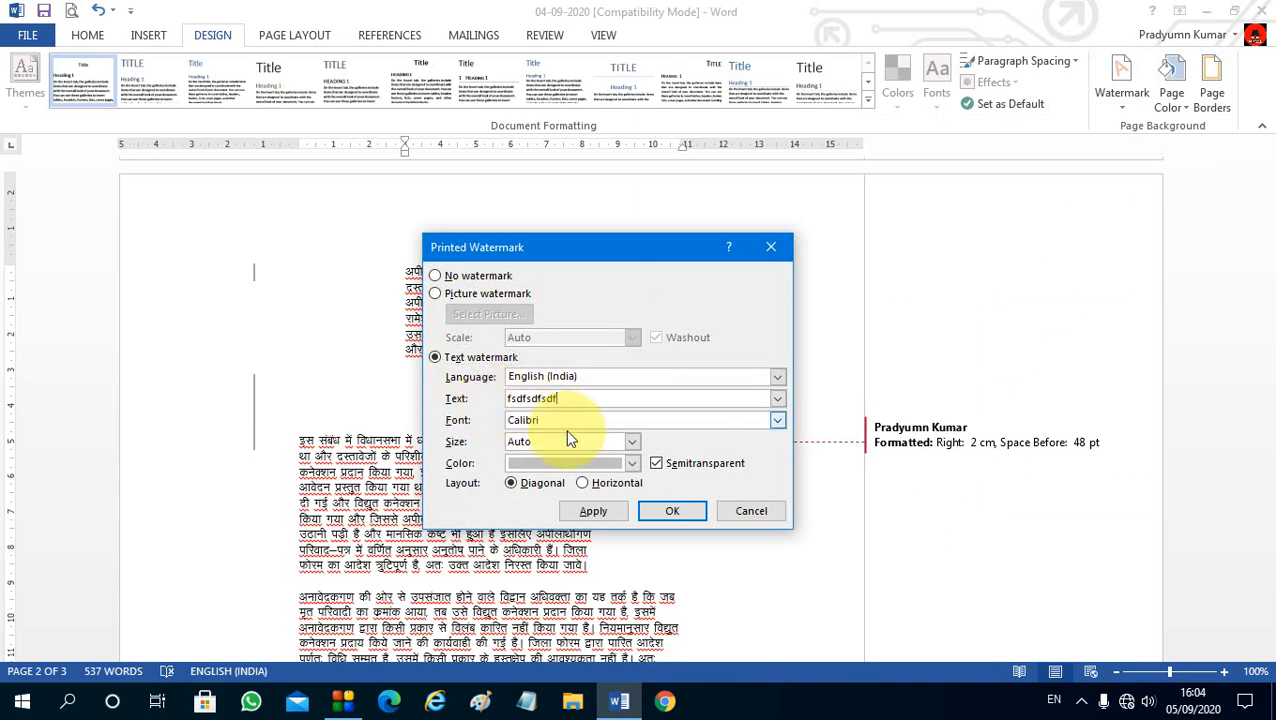
Step: Set the watermark's color to light orange and apply it to the document
drag(521, 441, 590, 441)
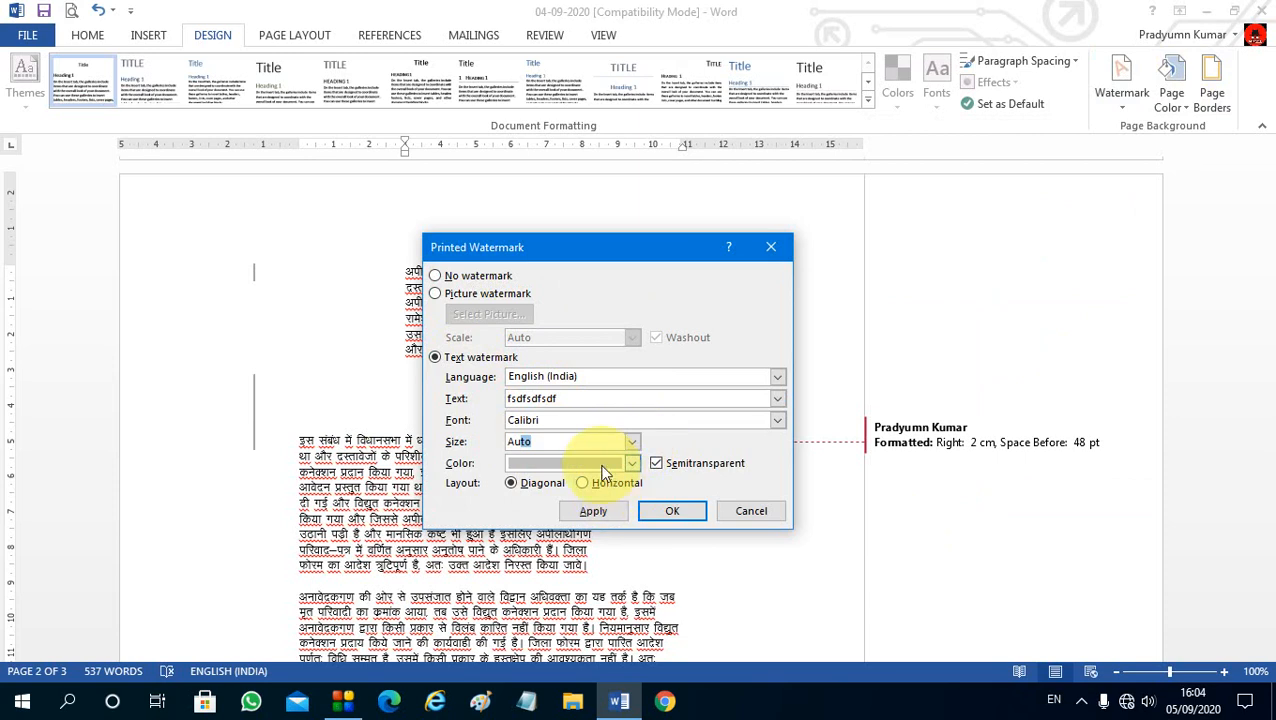
click(600, 465)
click(597, 571)
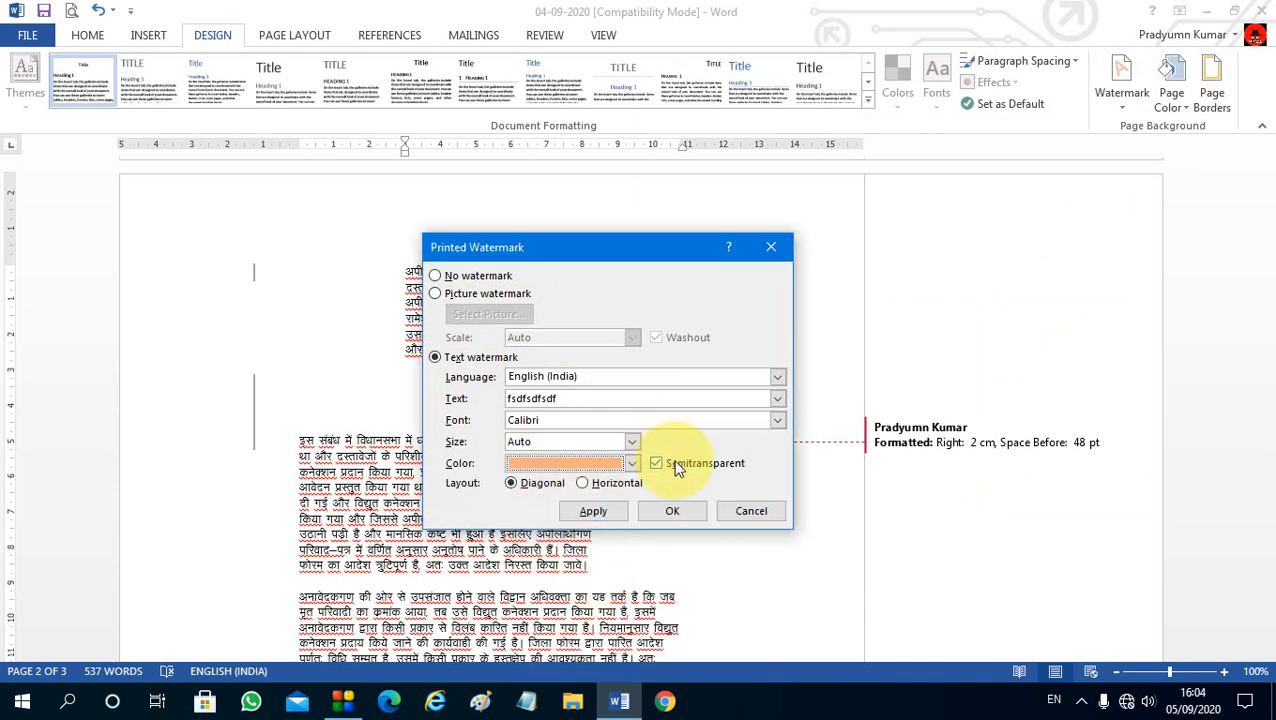
click(590, 512)
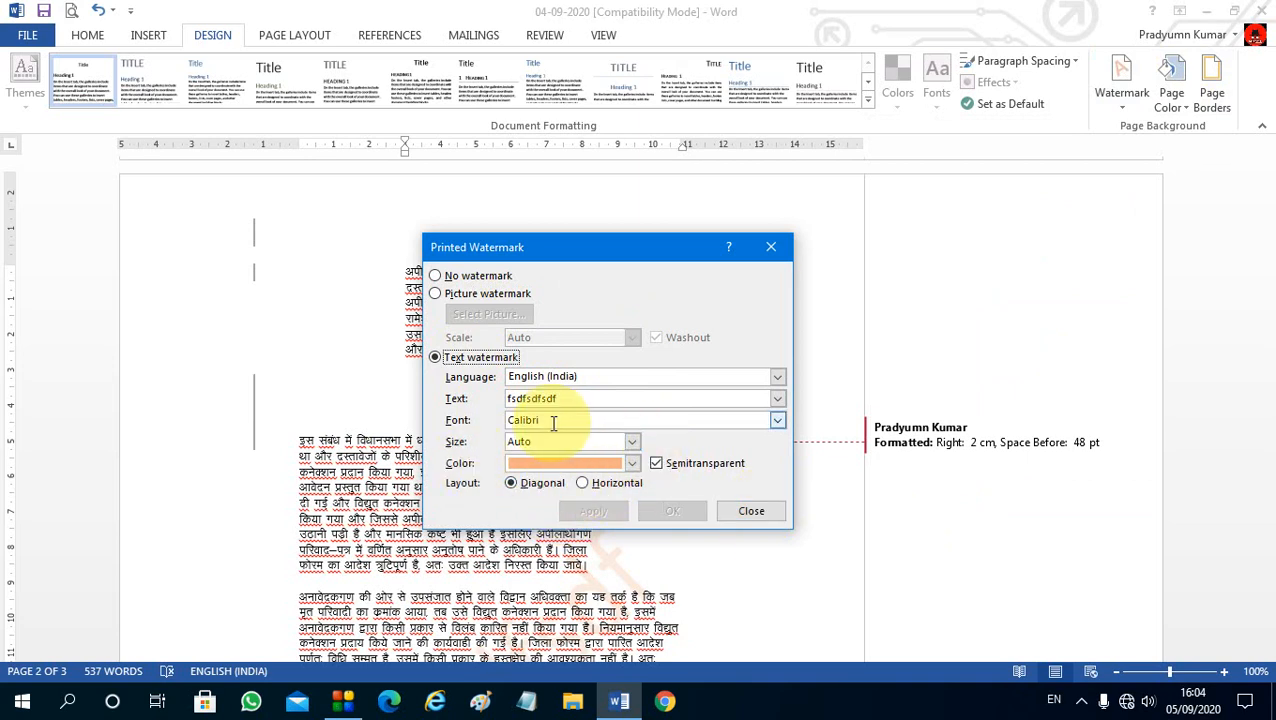
click(742, 513)
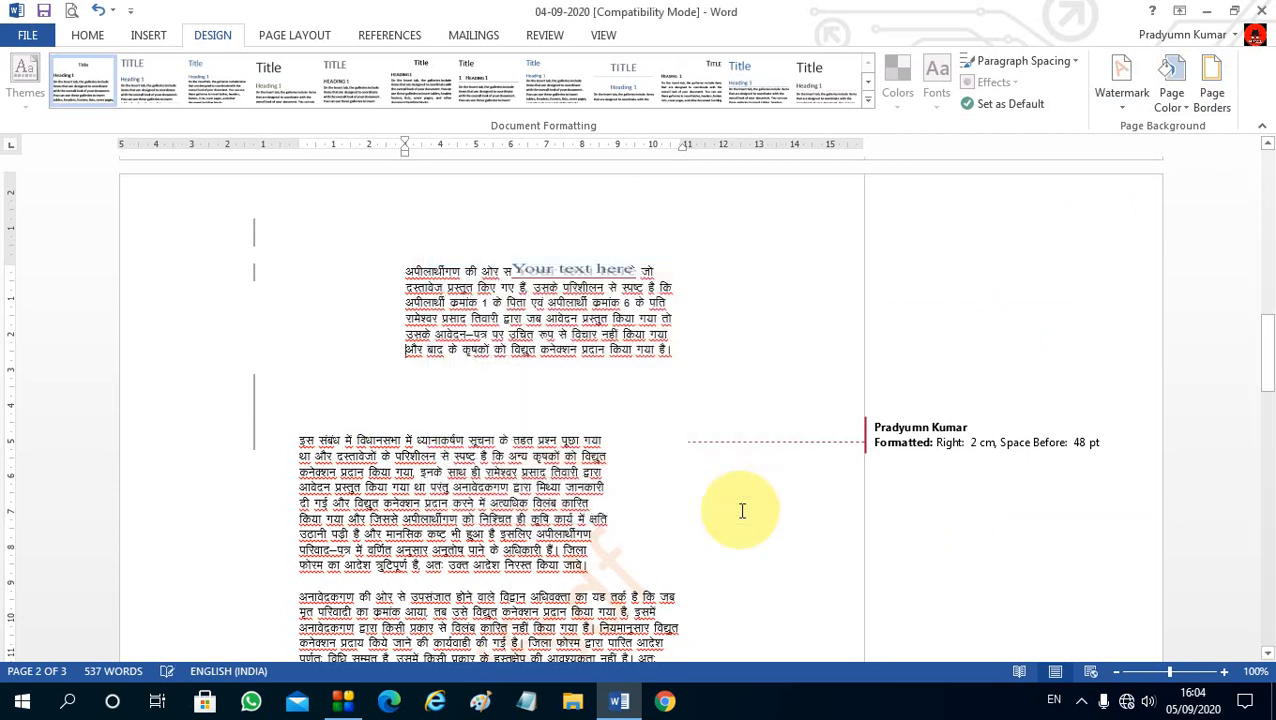
Step: Preview the theme page colors on the document and keep its background set to No Color
scroll(738, 490, down, 2)
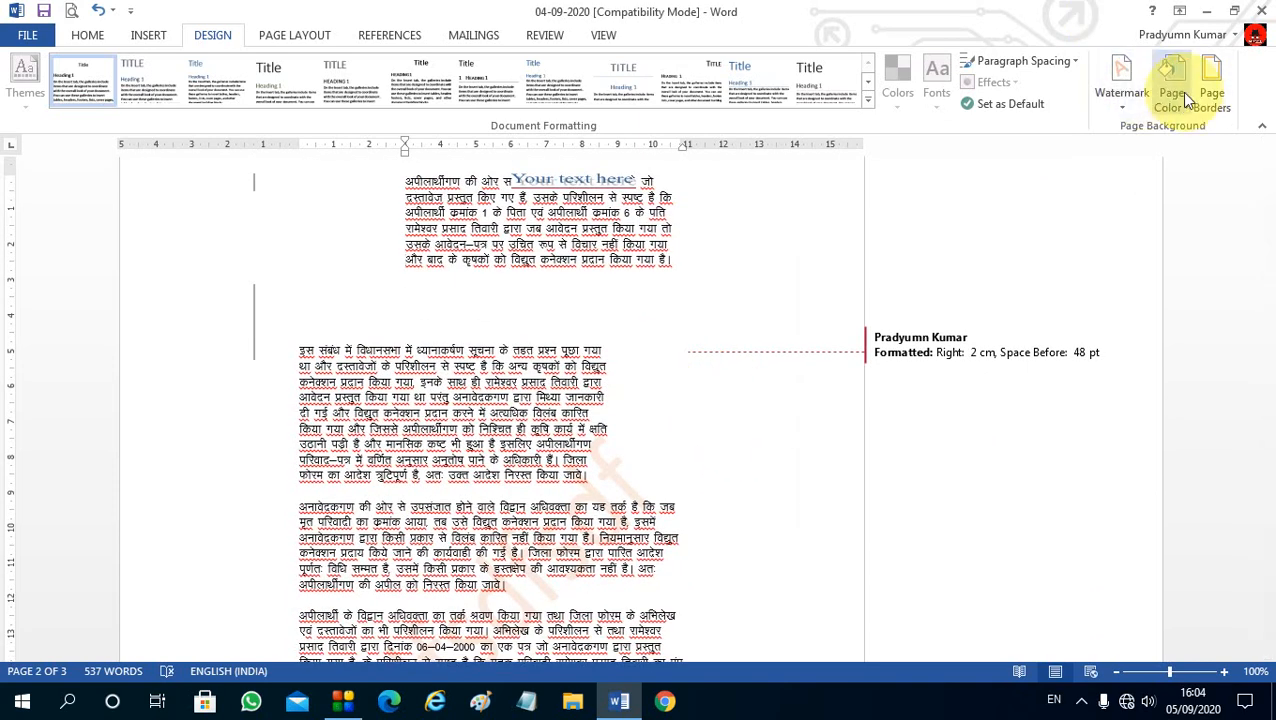
click(1180, 100)
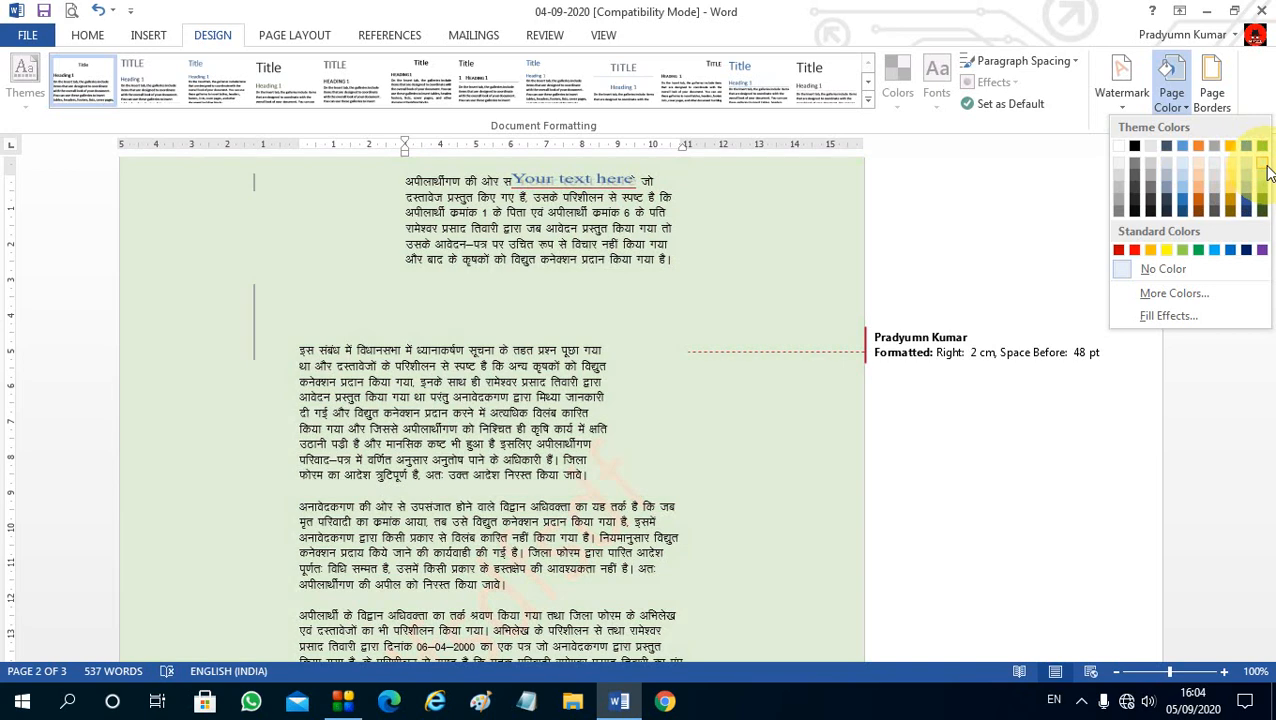
click(1160, 269)
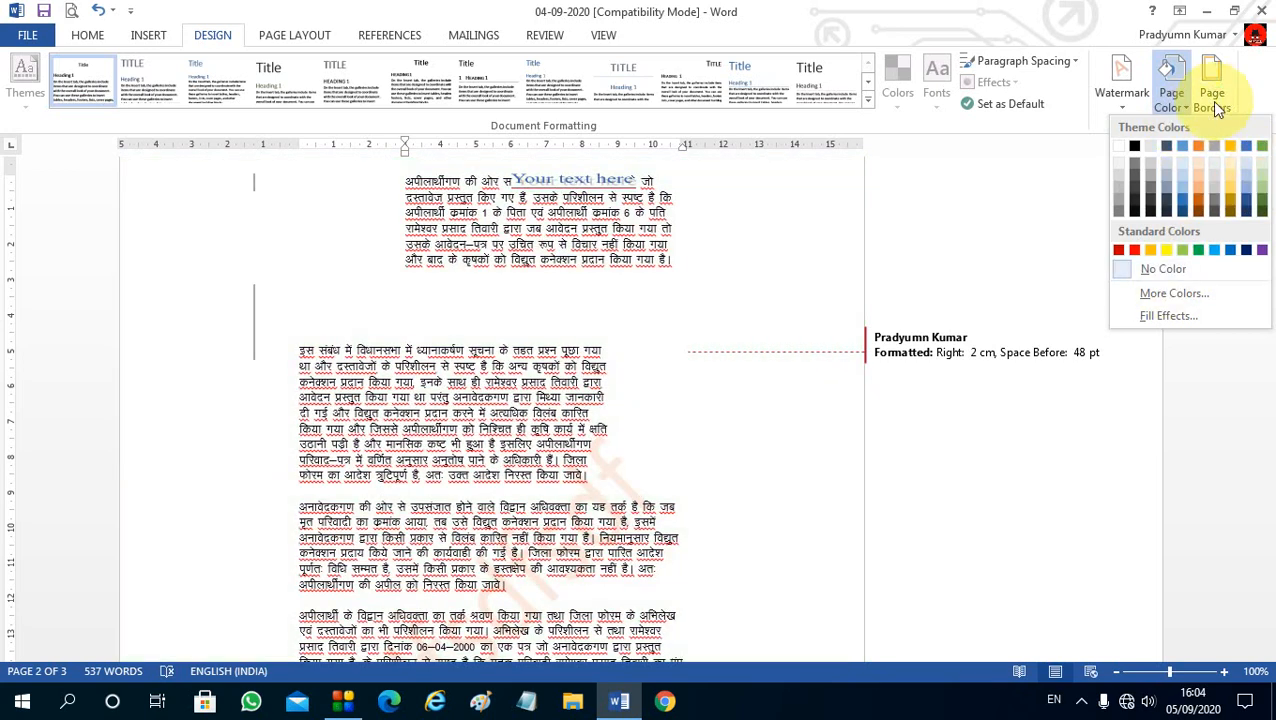
Step: Set up a Box page border with the thin-thick-thin small gap line style at 3 pt width and automatic color
click(1211, 90)
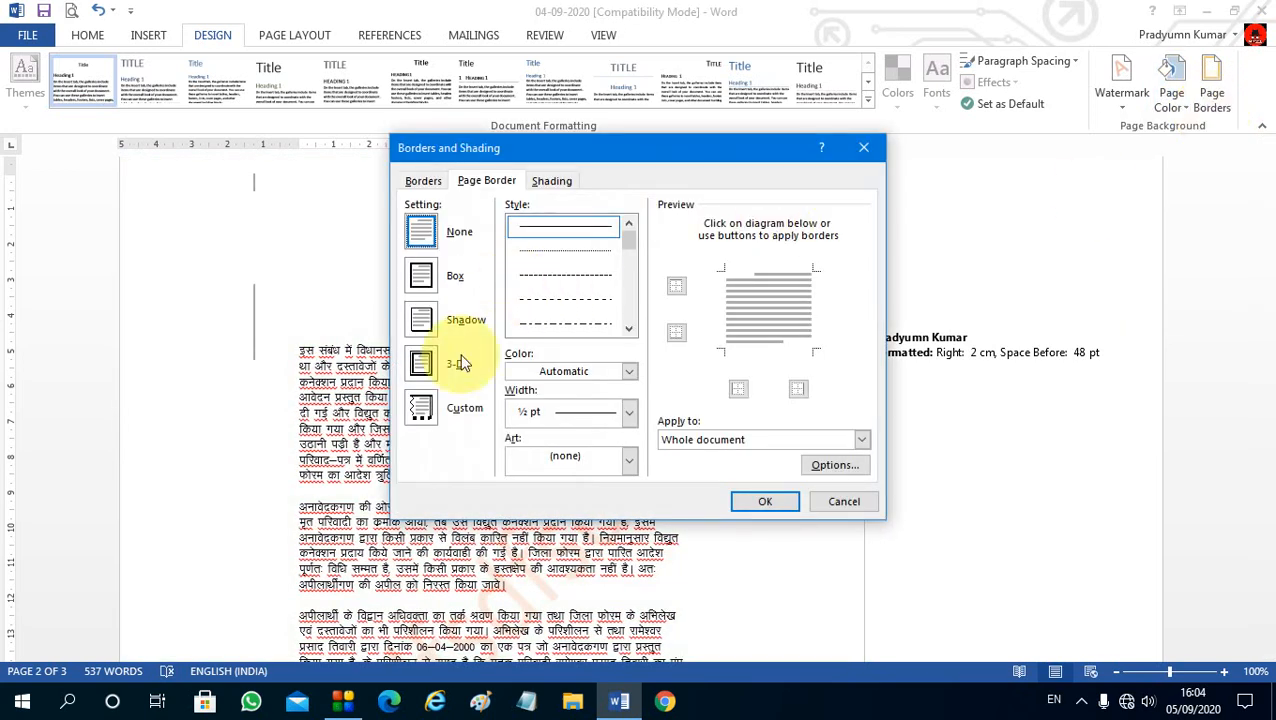
click(421, 276)
click(568, 296)
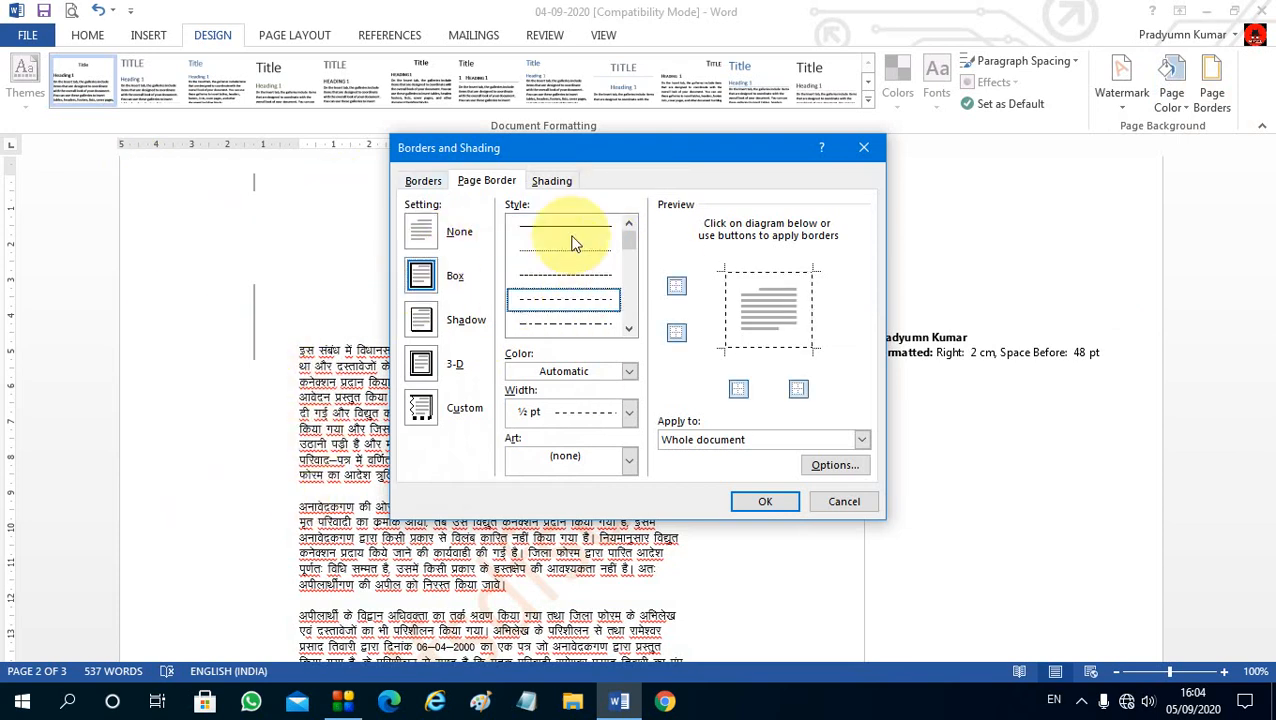
scroll(567, 260, down, 5)
scroll(567, 230, up, 6)
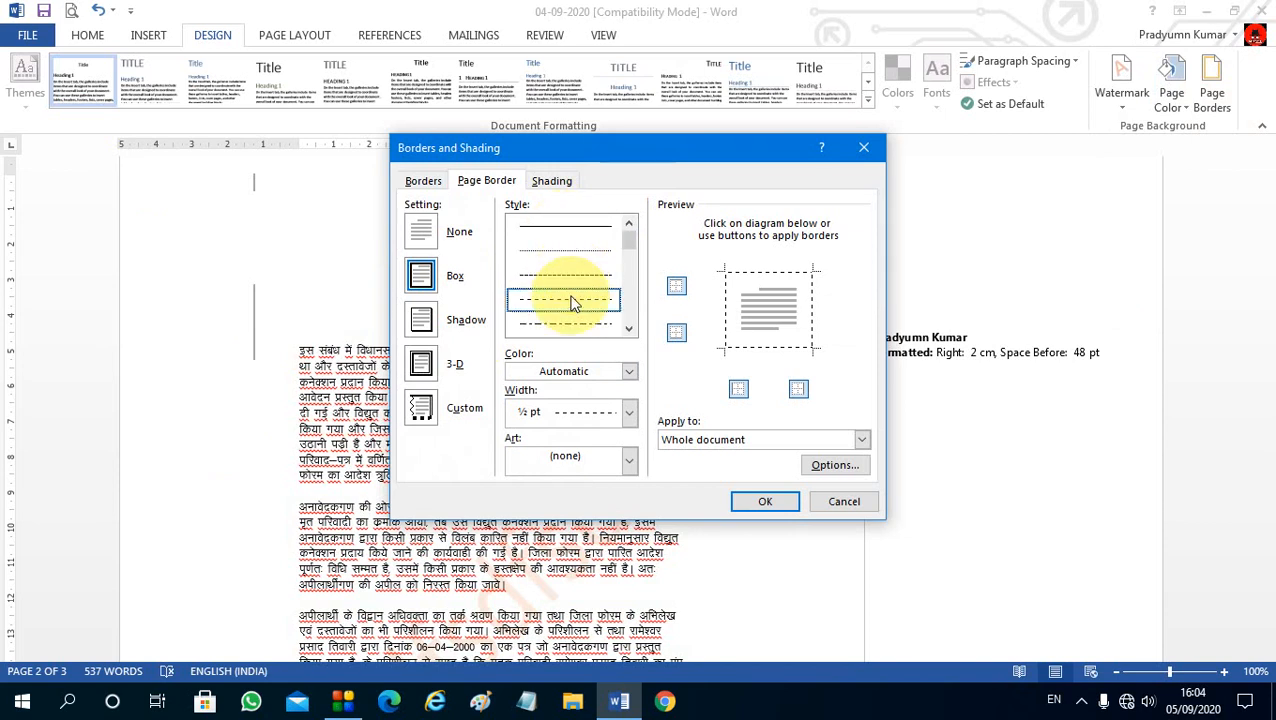
scroll(573, 308, down, 3)
click(562, 263)
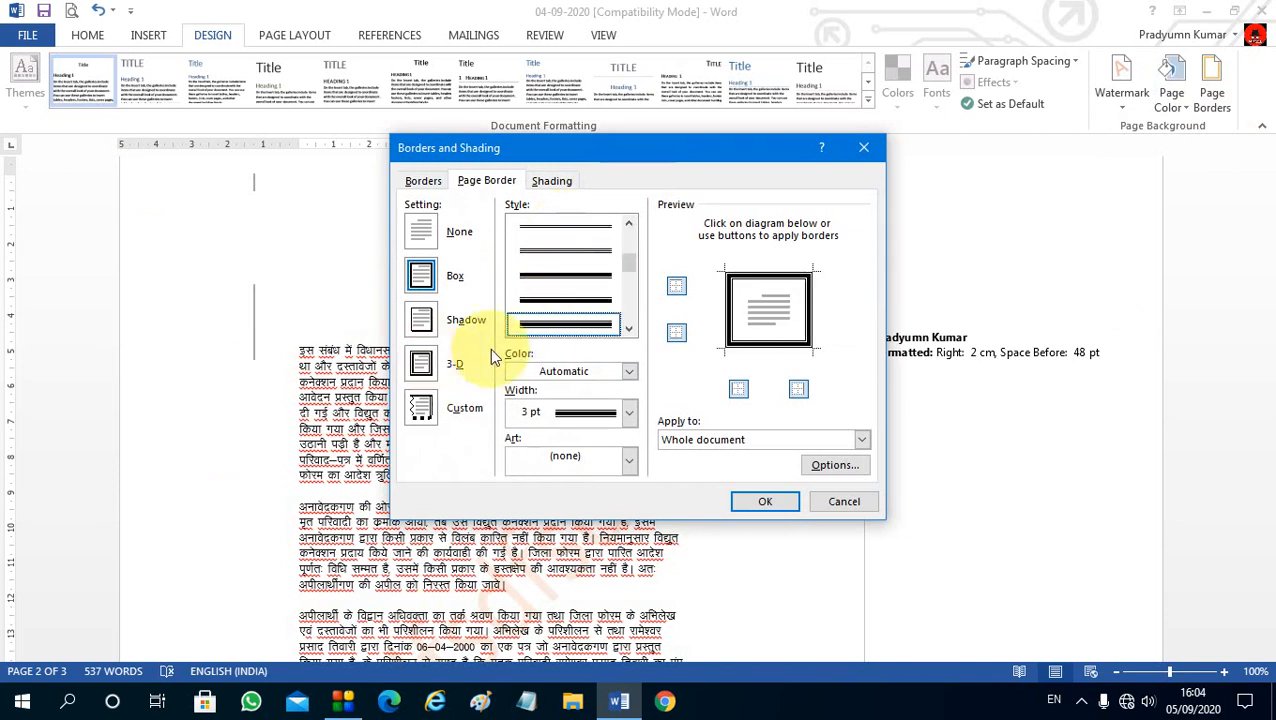
click(627, 415)
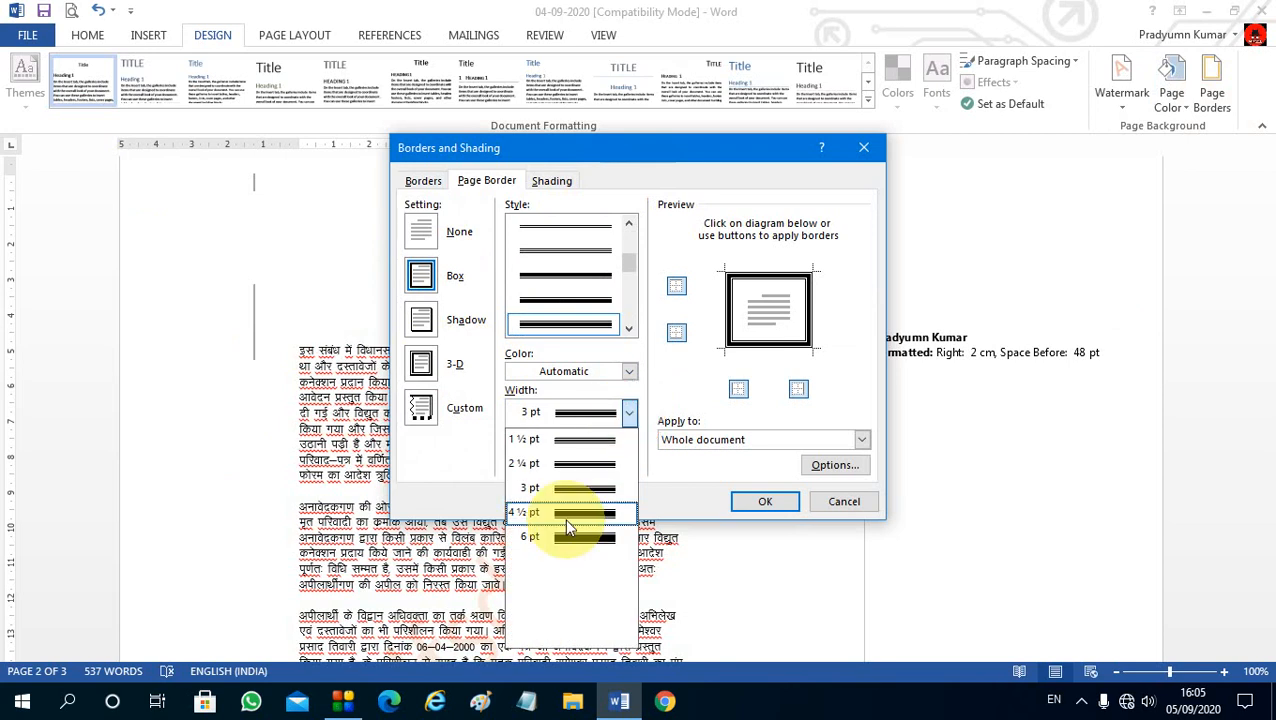
click(632, 369)
click(668, 359)
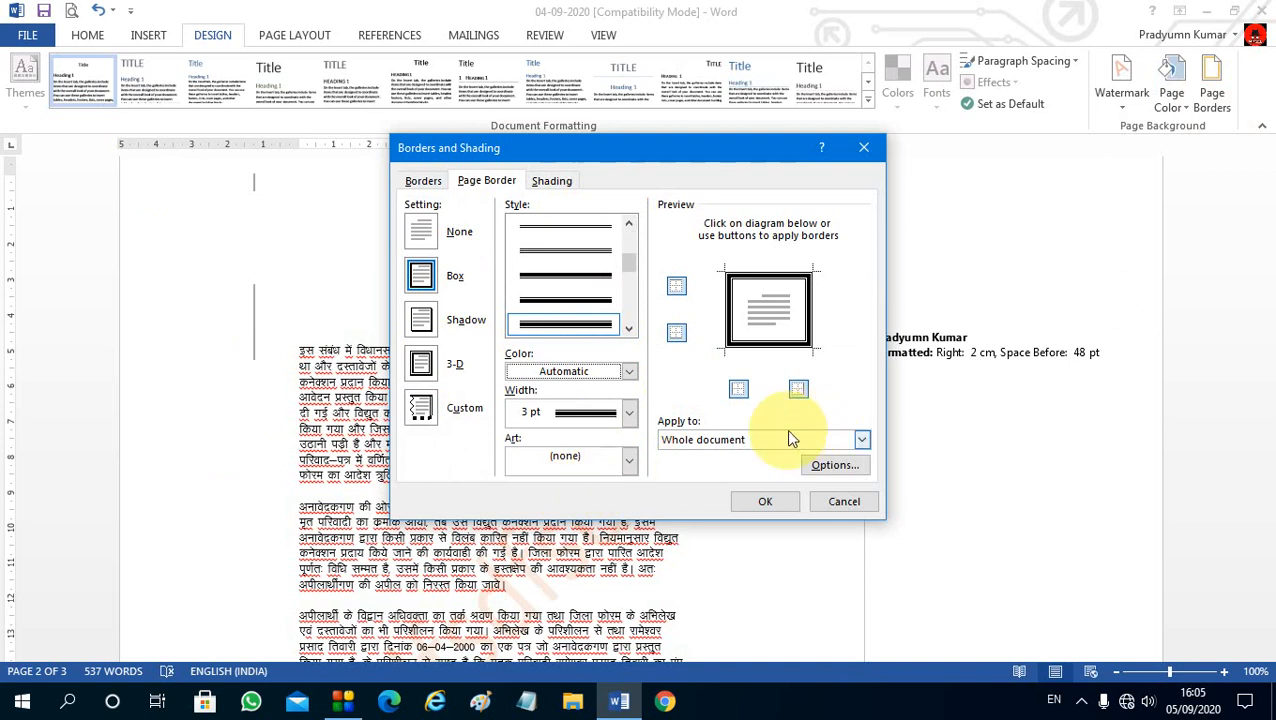
Step: Set the page border's top margin to 13 pt from the edge of the page and apply the border to the whole document
click(834, 466)
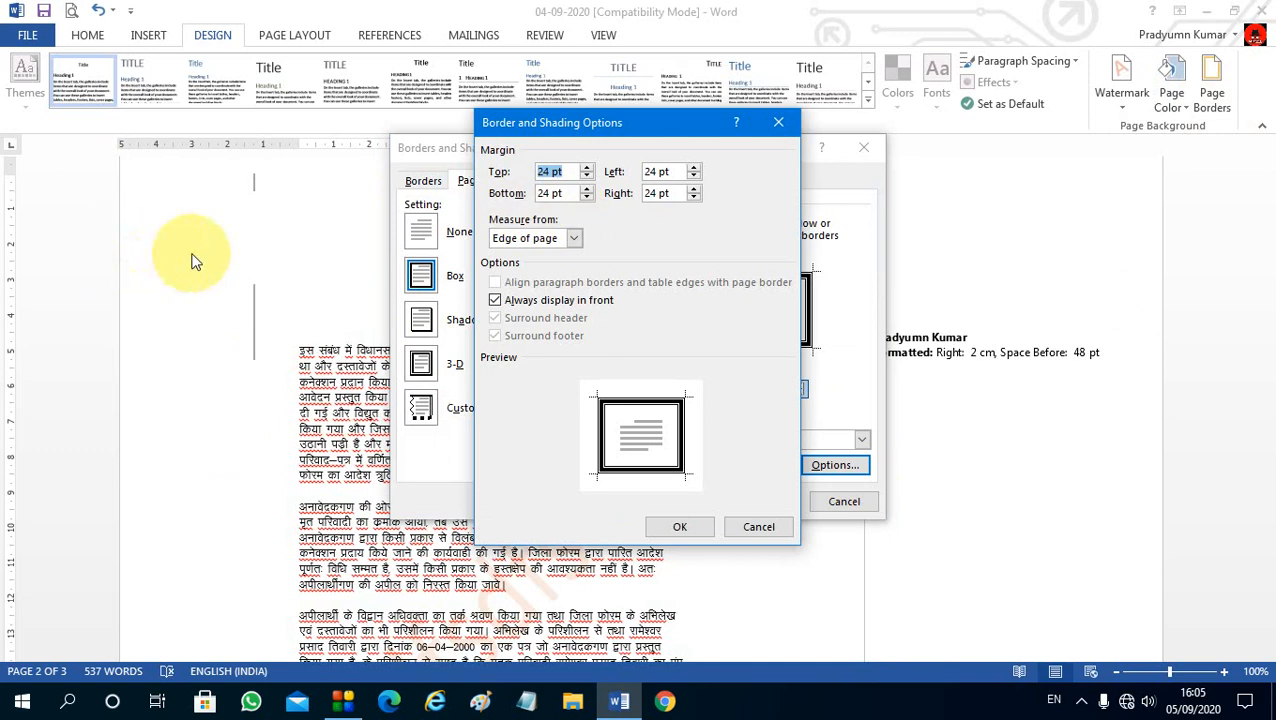
click(587, 177)
click(587, 177)
click(587, 177)
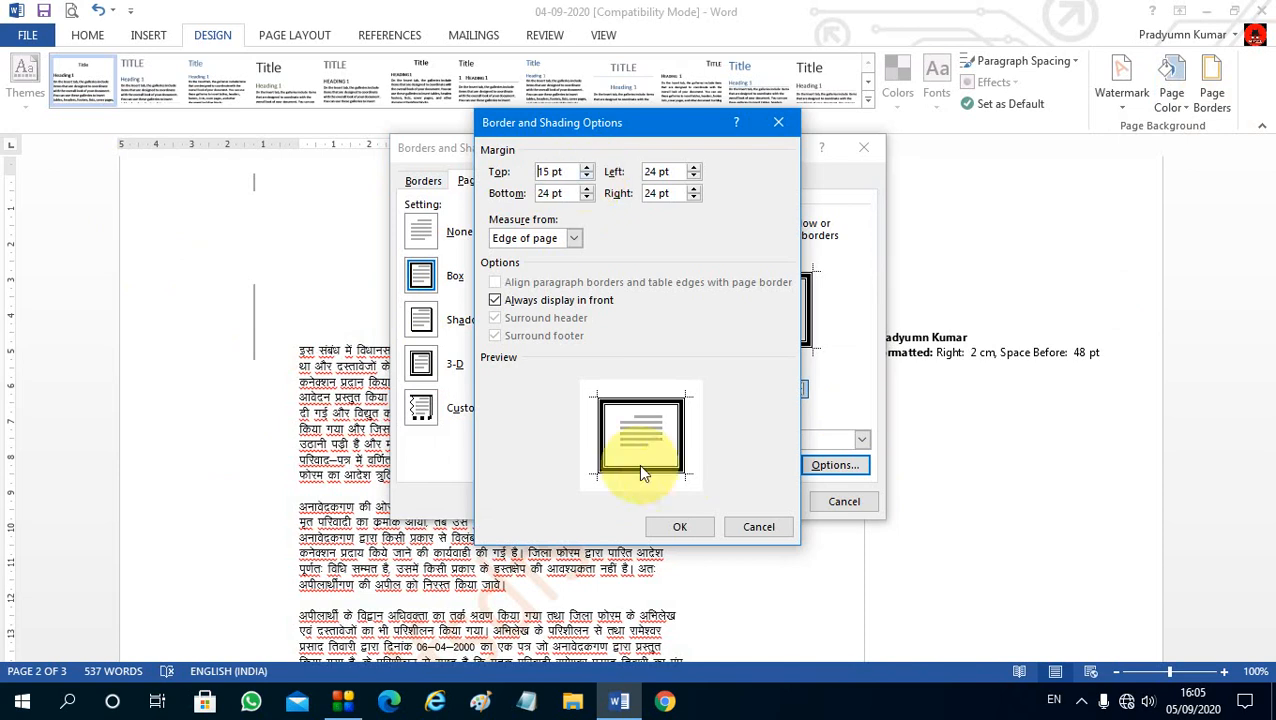
click(587, 177)
click(587, 177)
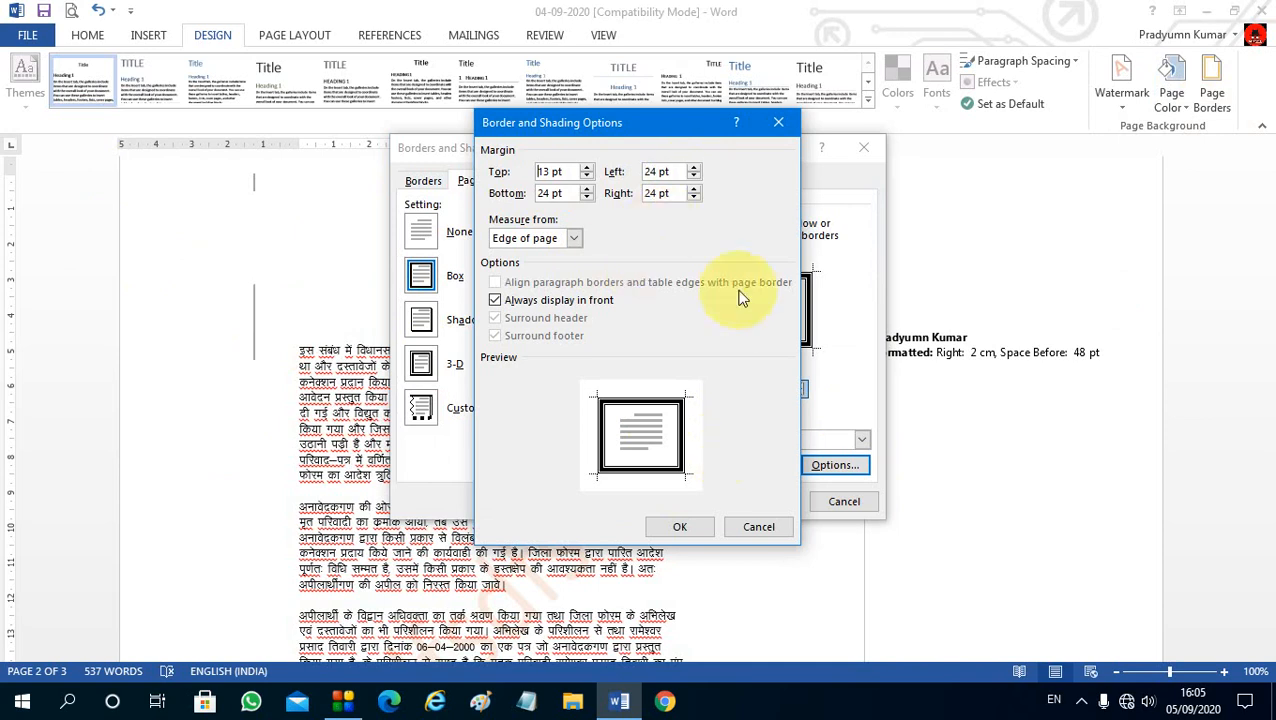
click(681, 524)
click(762, 503)
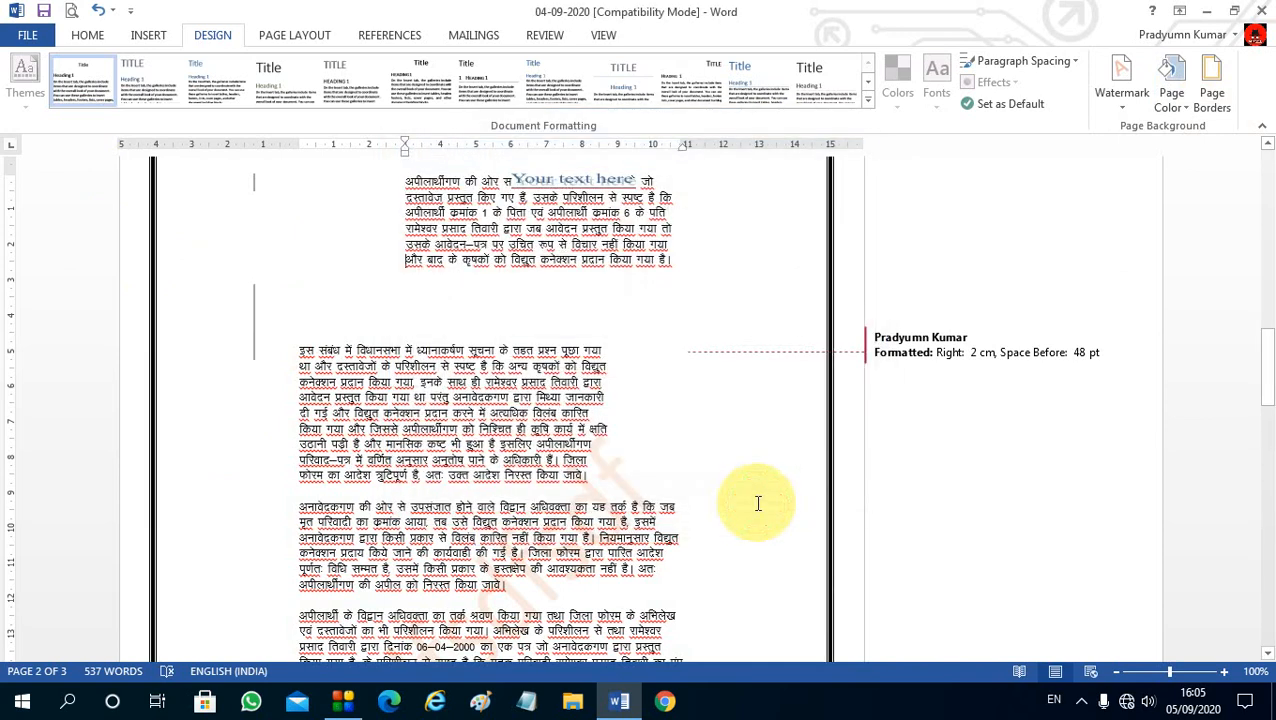
Step: Examine the page border on the first two pages and its settings without changing them
scroll(858, 316, up, 3)
scroll(858, 316, up, 1)
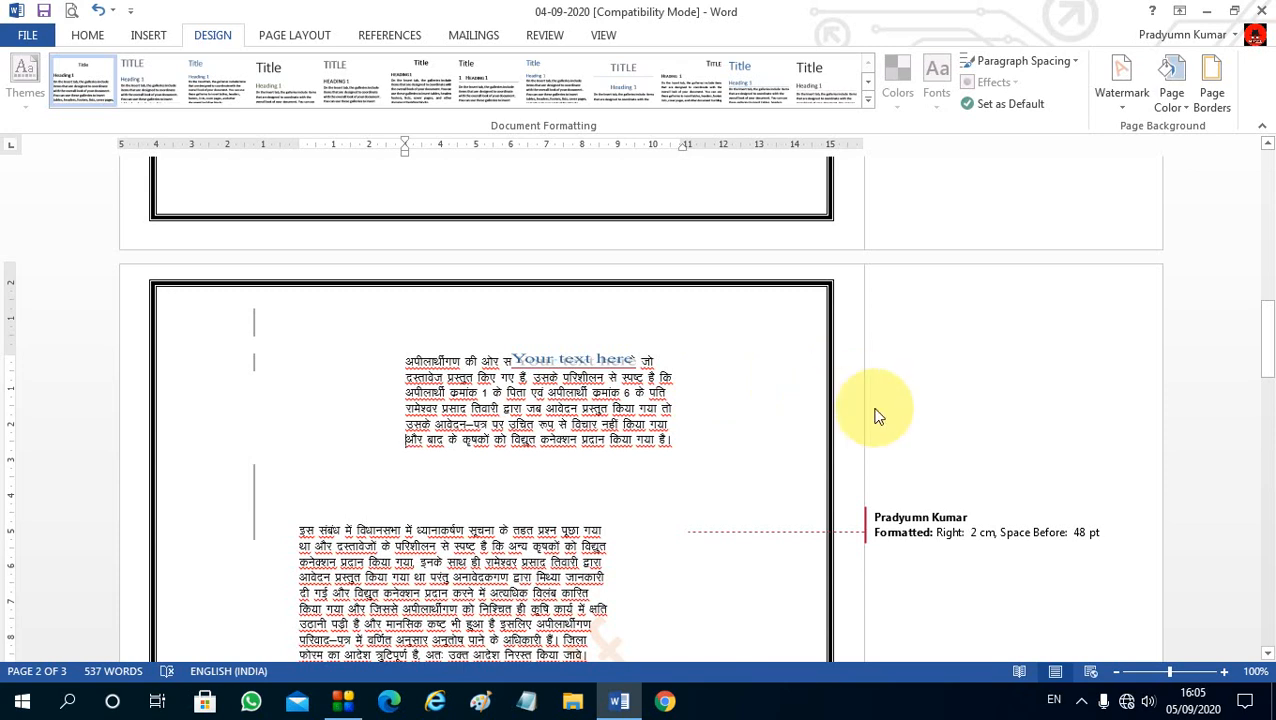
click(1212, 92)
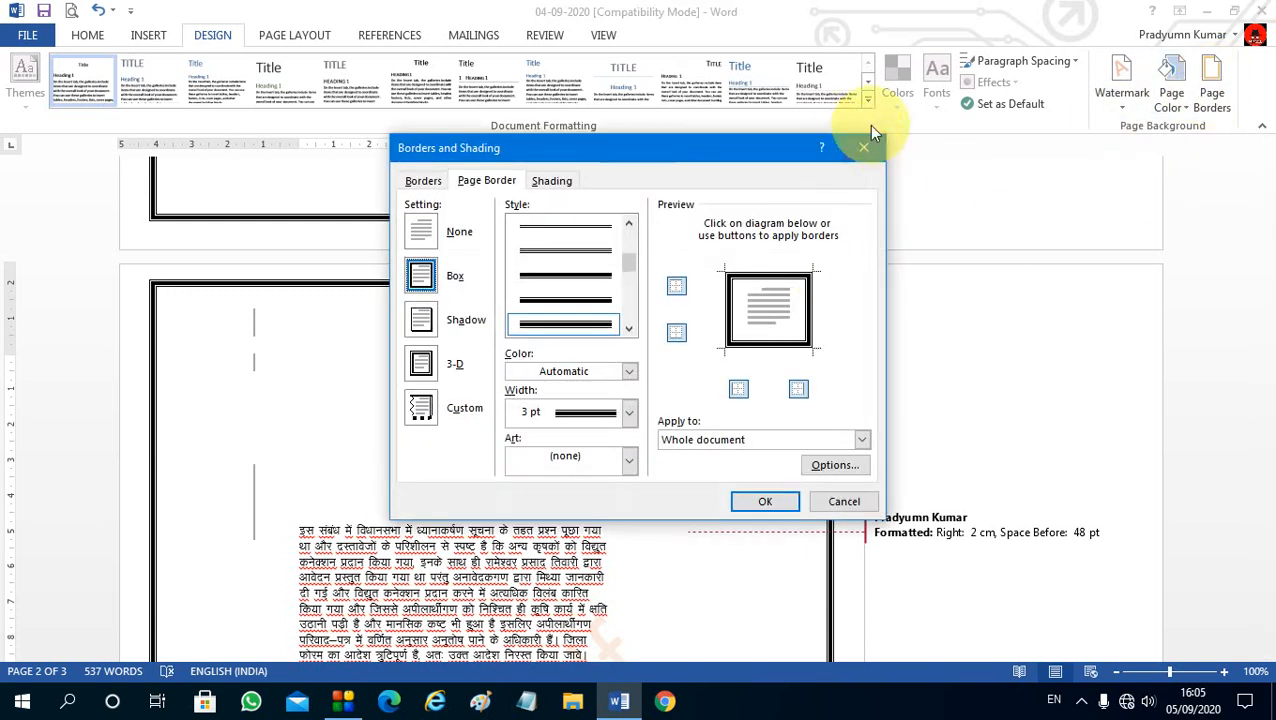
click(866, 157)
scroll(490, 399, down, 4)
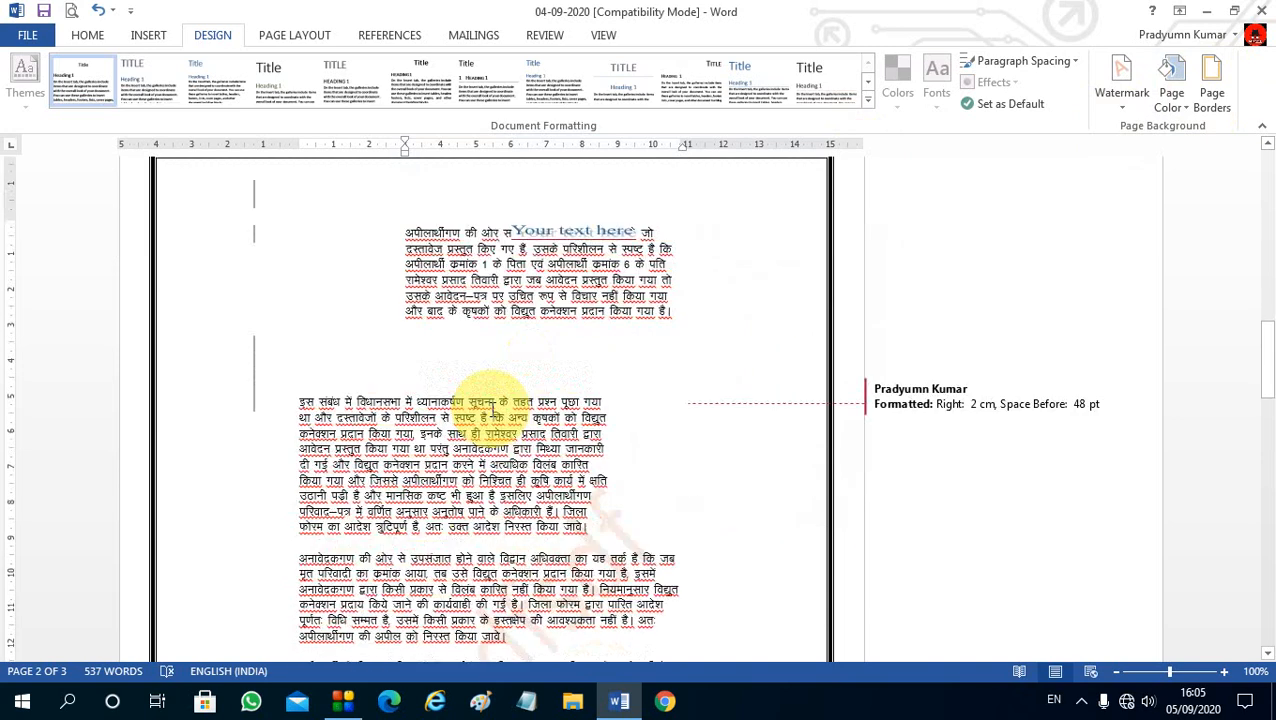
click(511, 317)
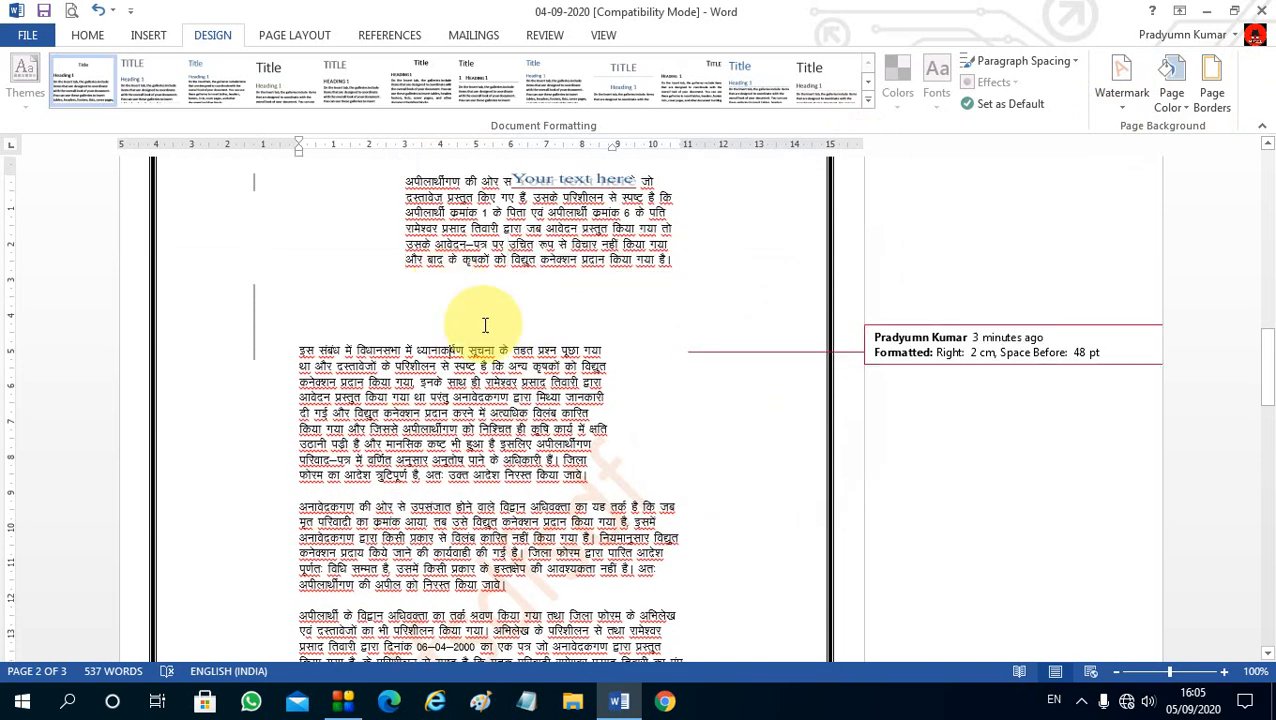
scroll(483, 324, up, 5)
scroll(480, 341, up, 12)
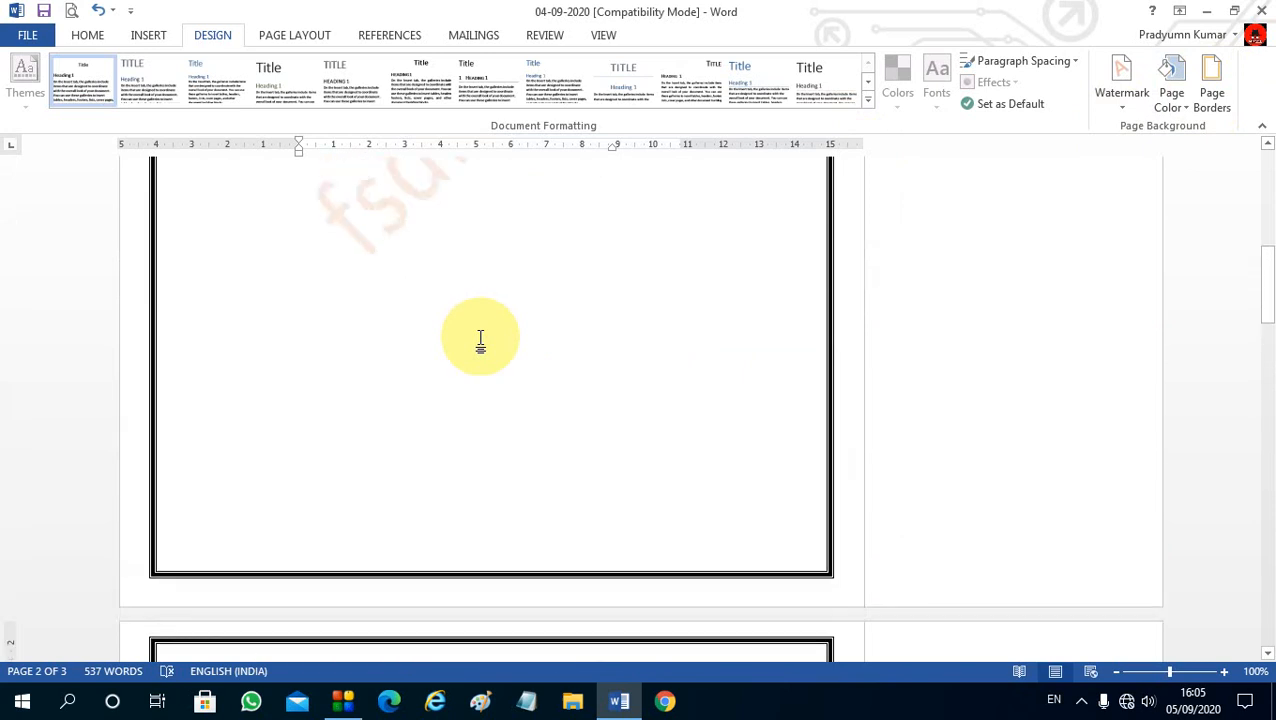
scroll(480, 341, up, 4)
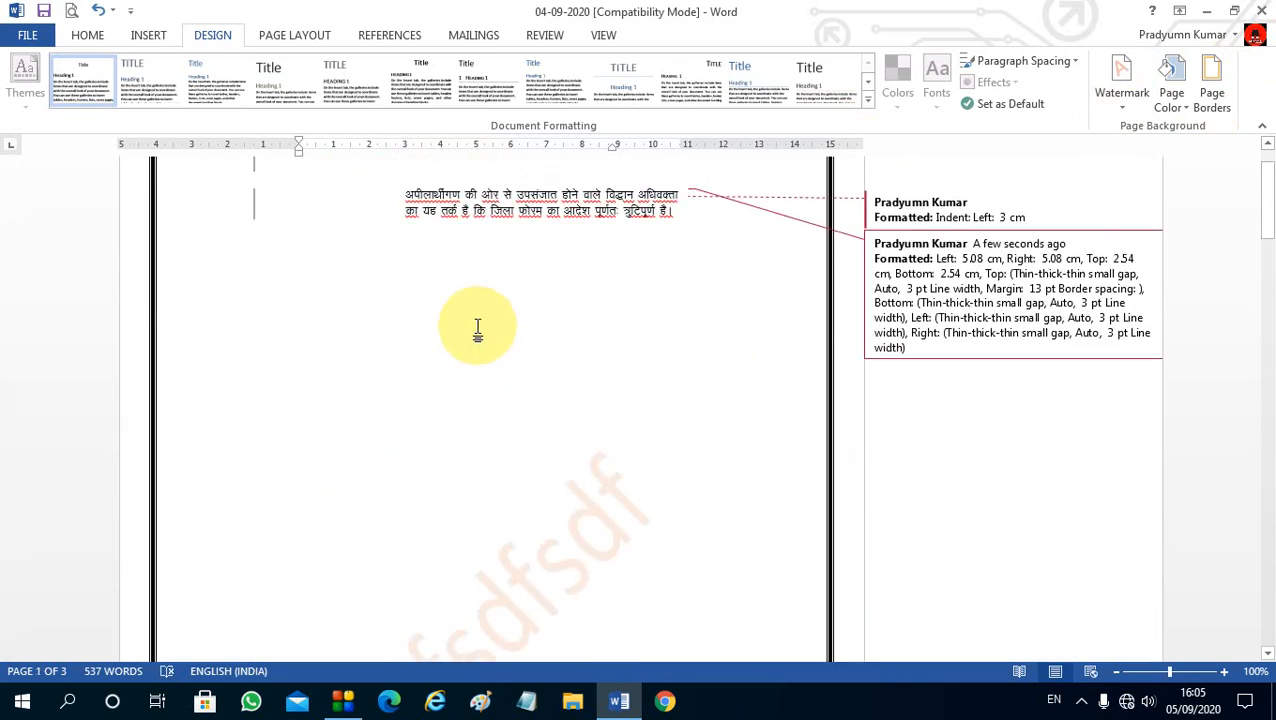
Step: Wrap the first paragraph's text on page 2 around both sides of the "Your text here" WordArt, then deselect it
click(74, 42)
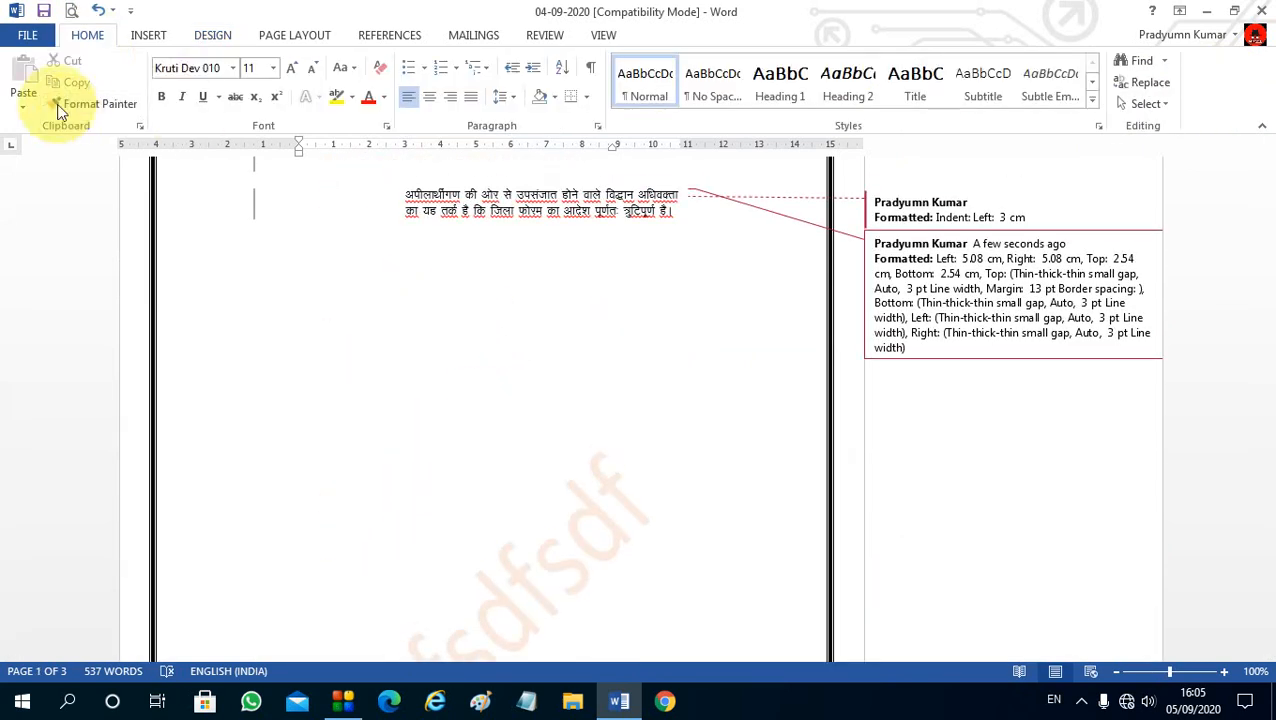
click(275, 33)
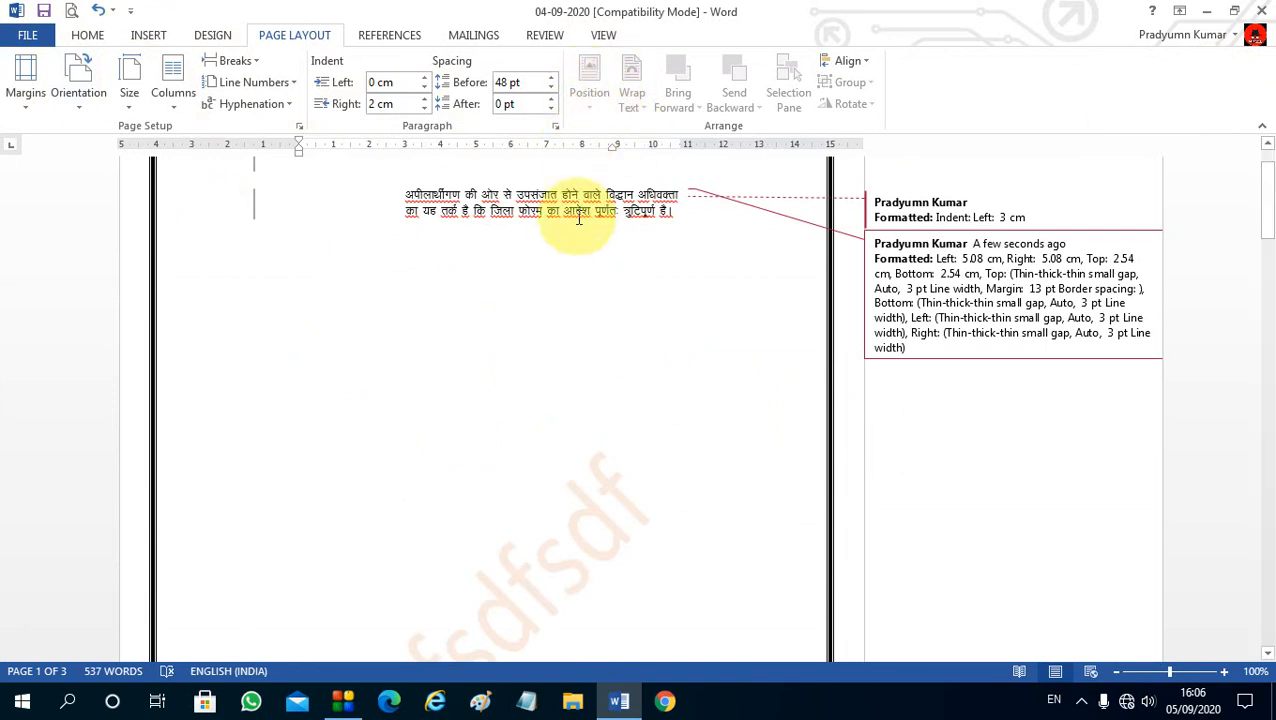
scroll(484, 356, up, 2)
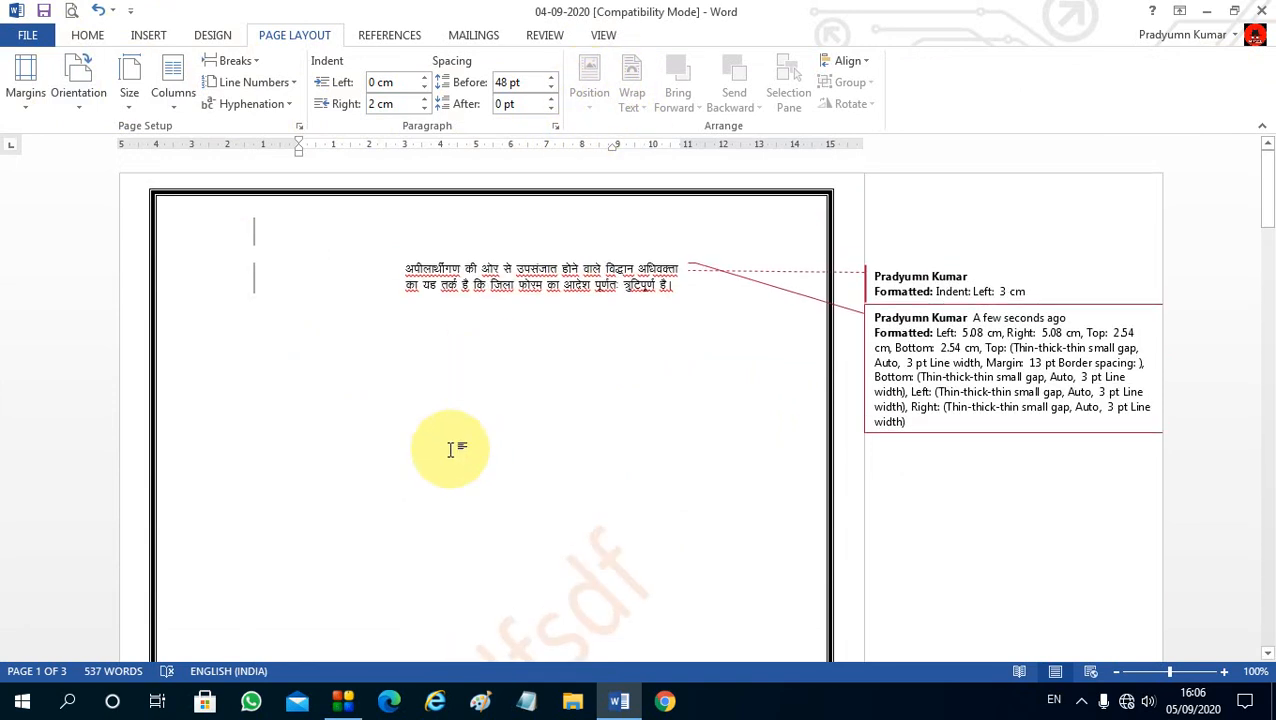
click(540, 283)
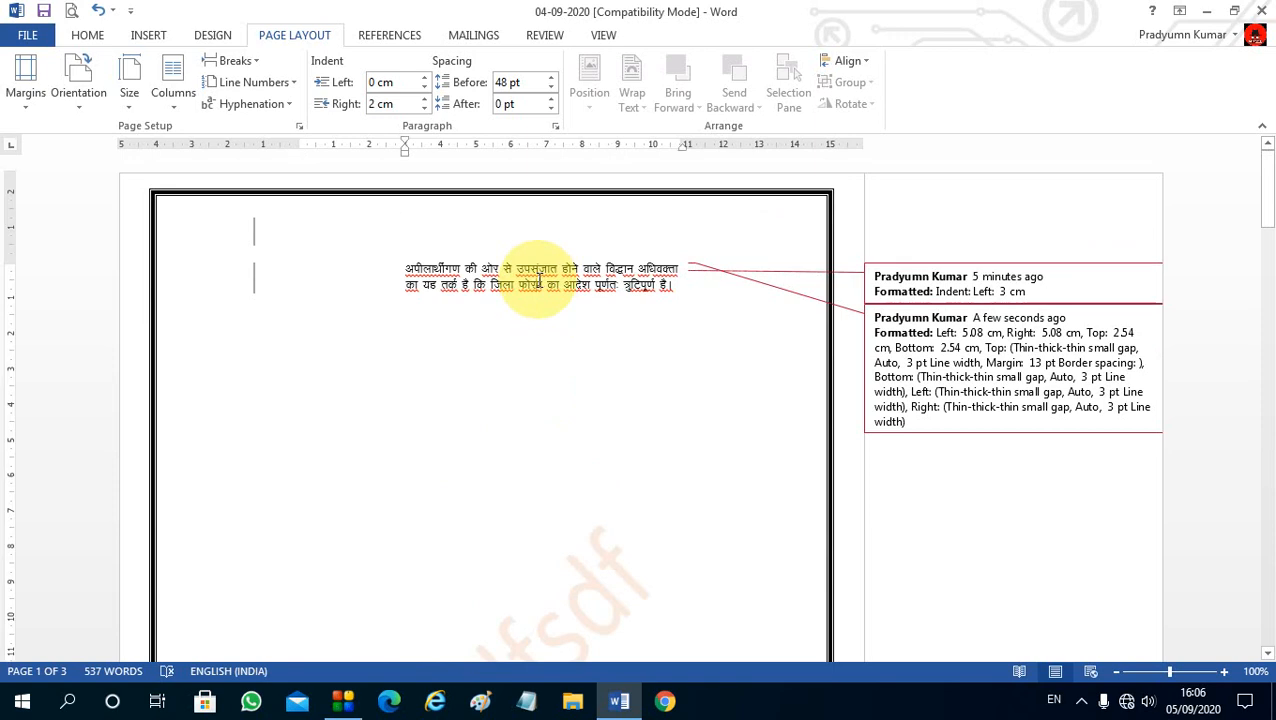
scroll(535, 308, down, 20)
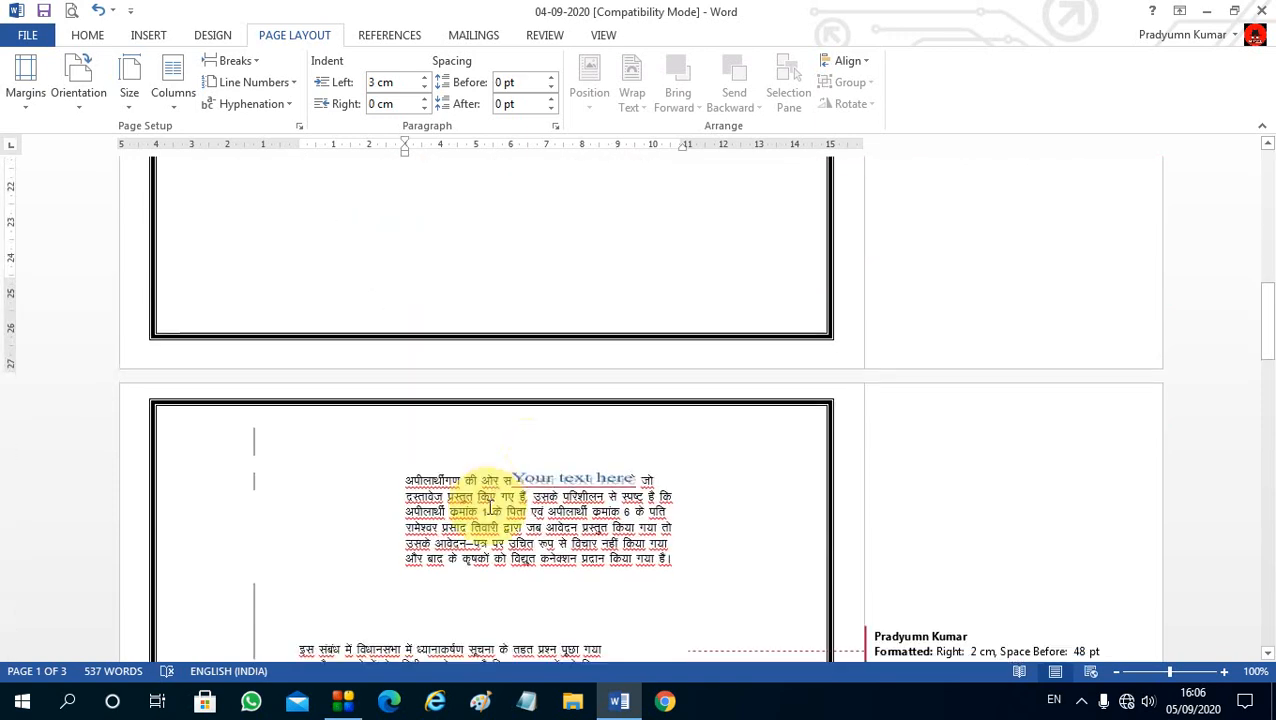
click(563, 255)
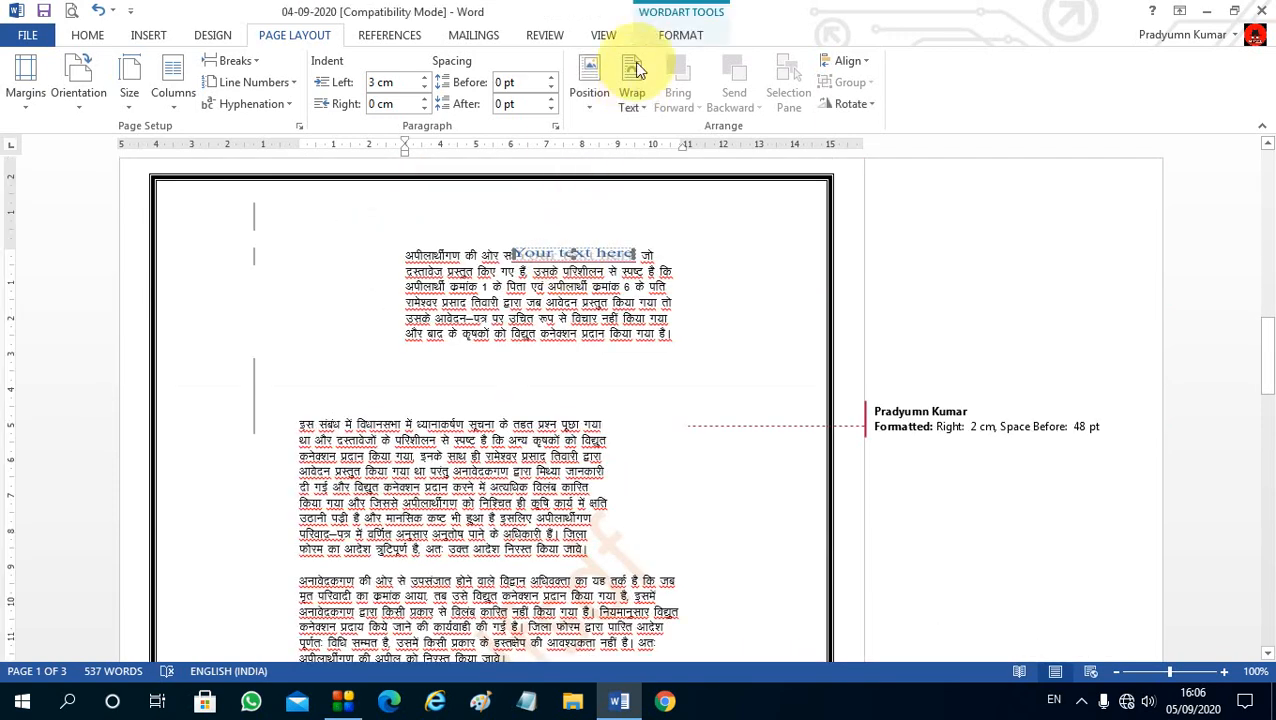
click(632, 70)
click(674, 199)
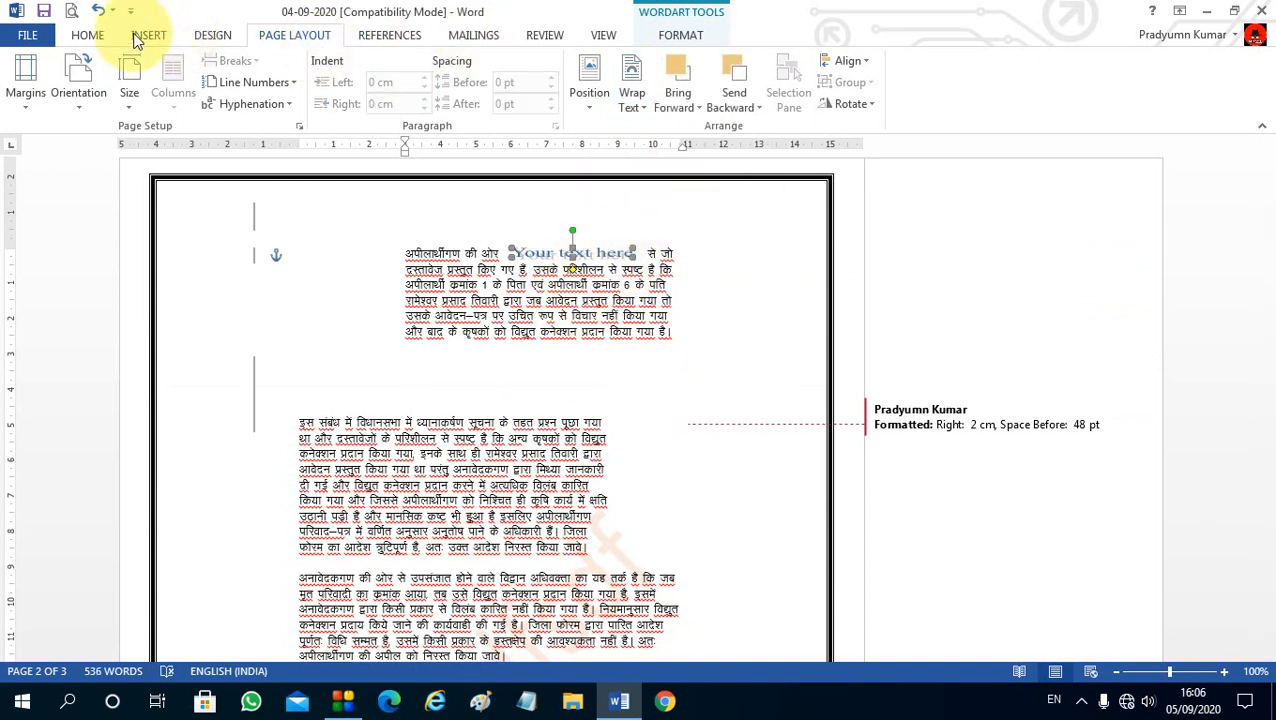
click(212, 35)
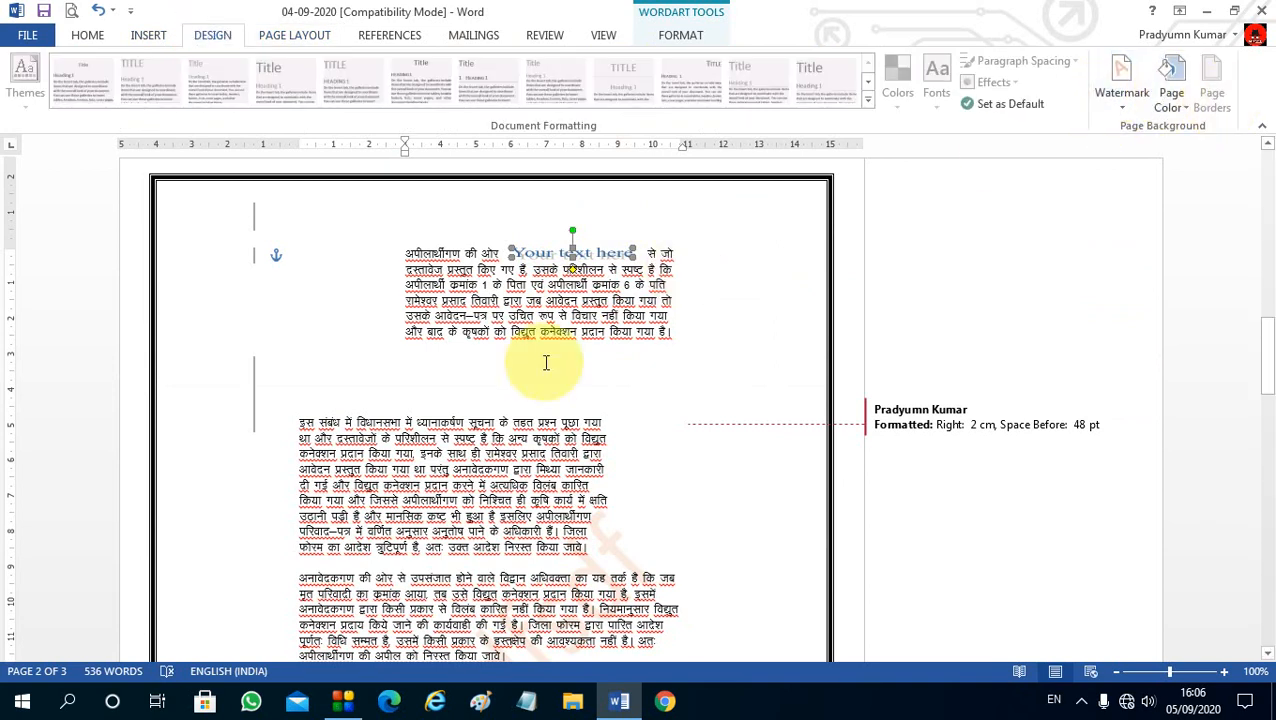
click(664, 392)
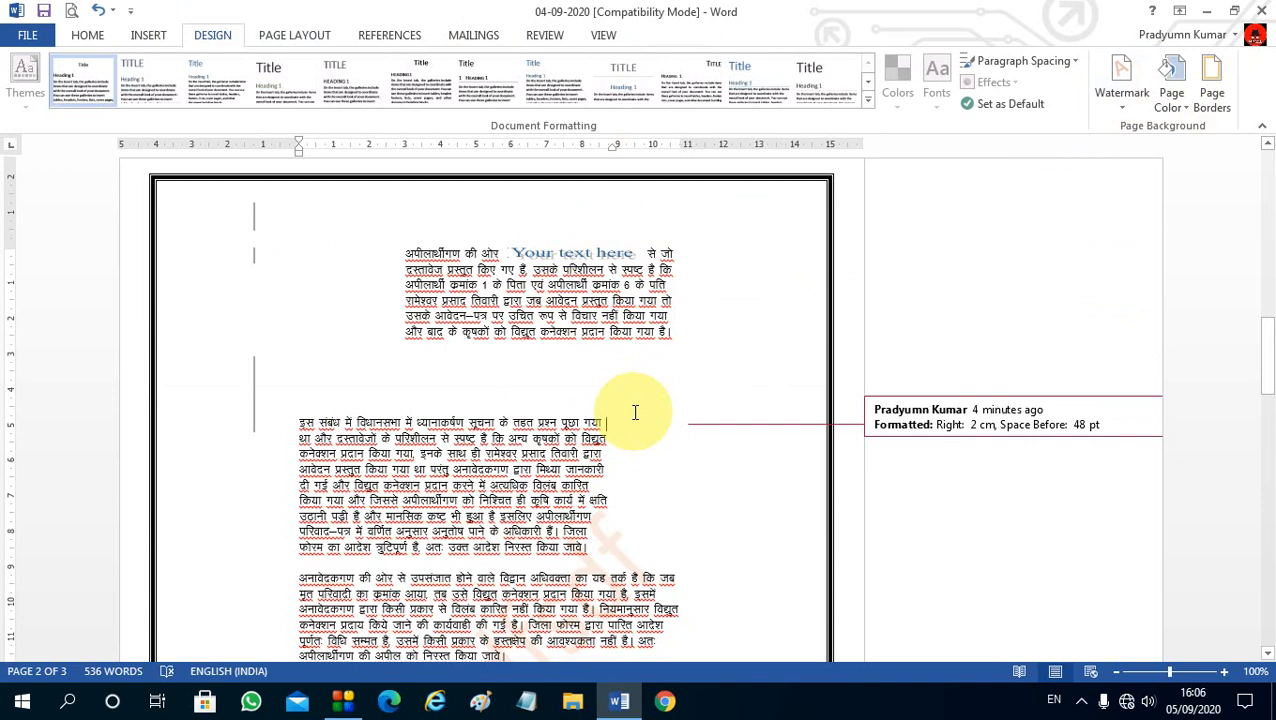